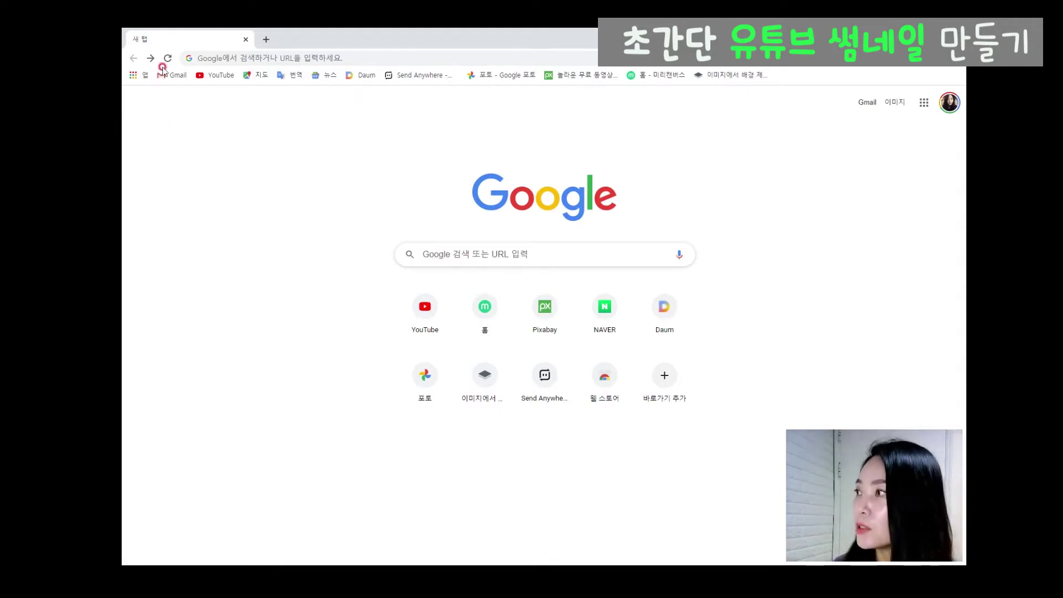
Search the web for 미리캔버스 and open the miricanvas.com home page.
click(213, 57)
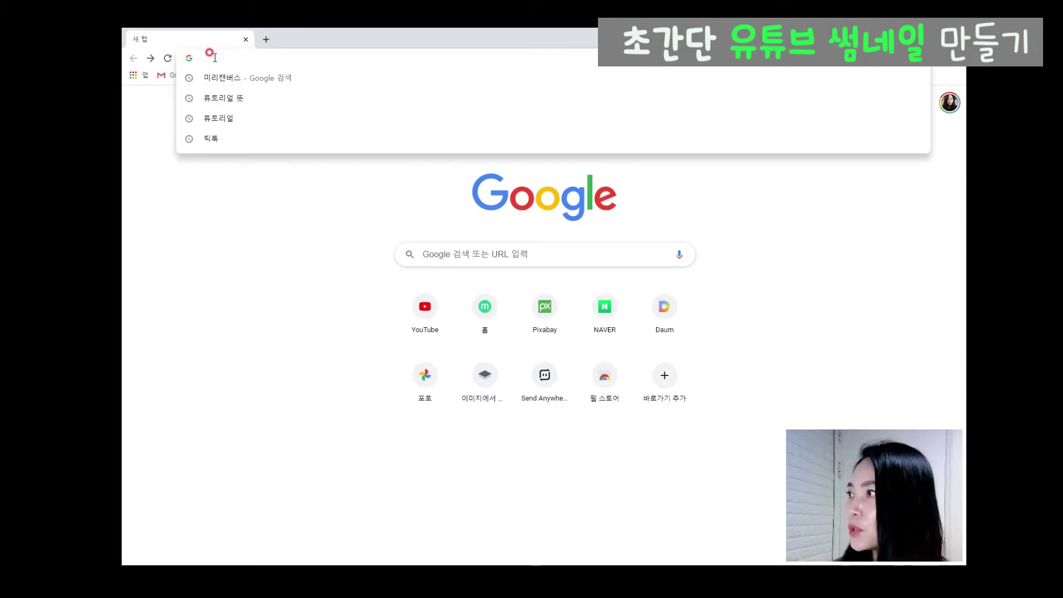
text(미리캔ㅂ)
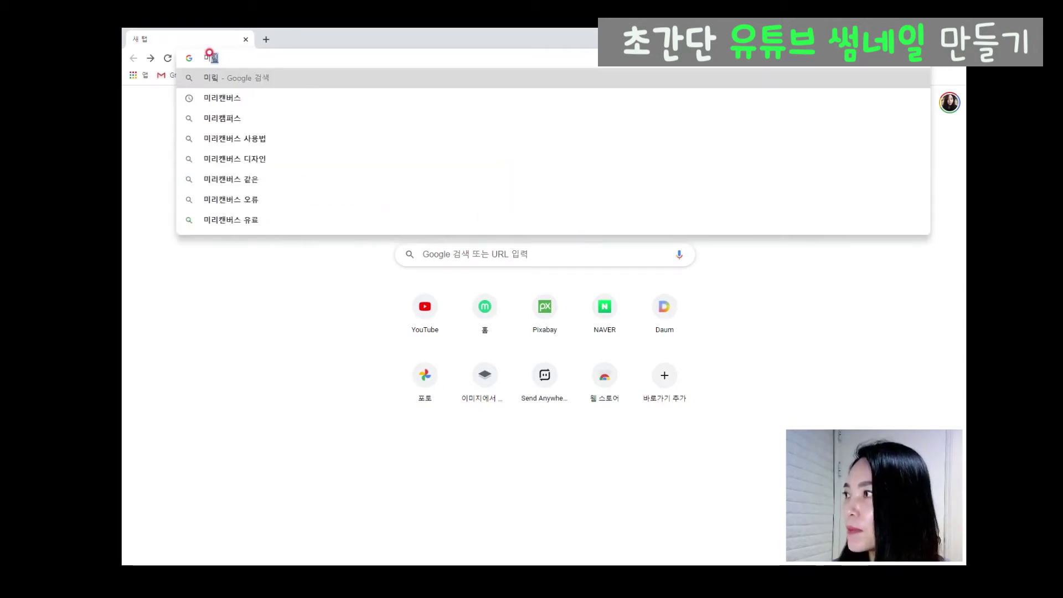
text(버스)
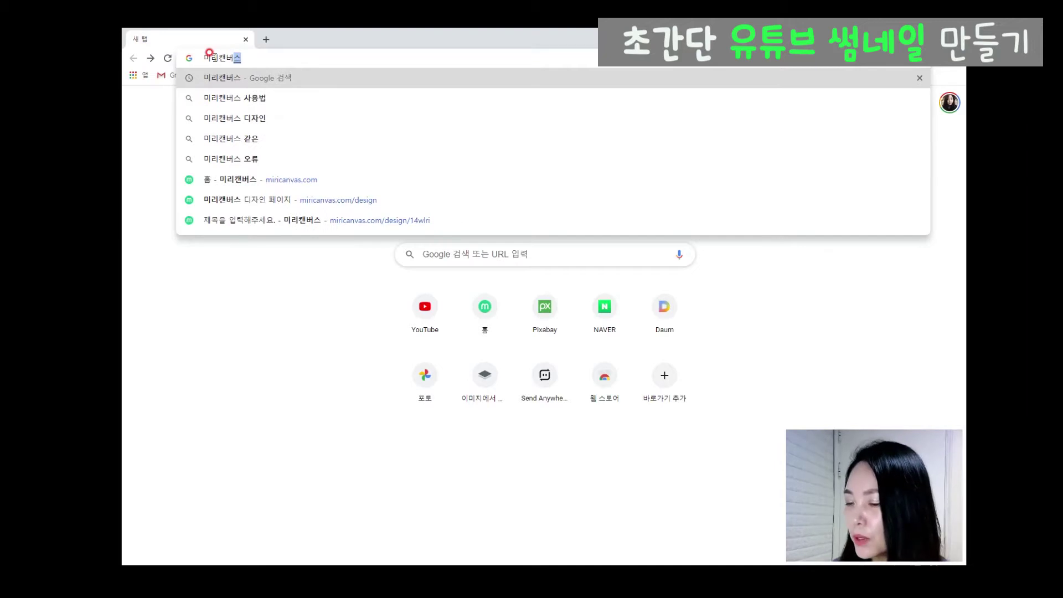
key(Return)
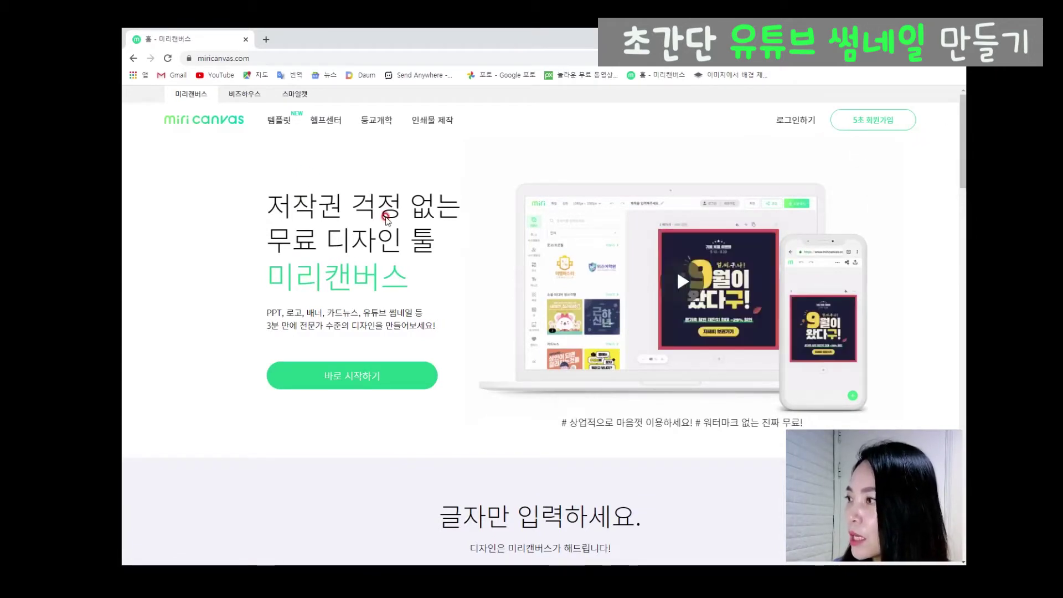
Look through the home page's sample design types, including the YouTube thumbnail format.
scroll(382, 213, down, 1)
scroll(385, 220, down, 3)
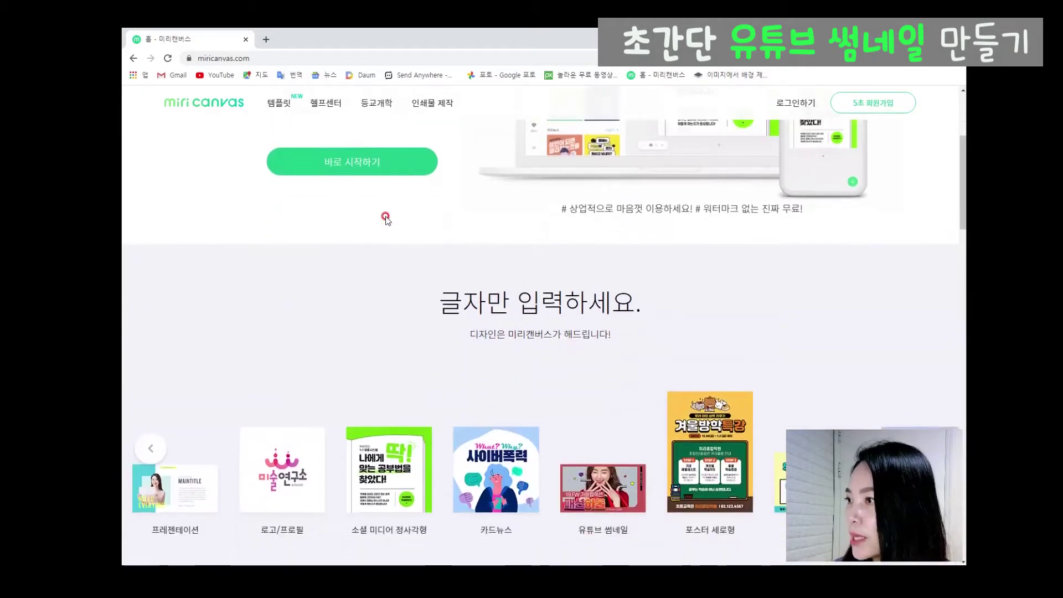
scroll(386, 220, down, 2)
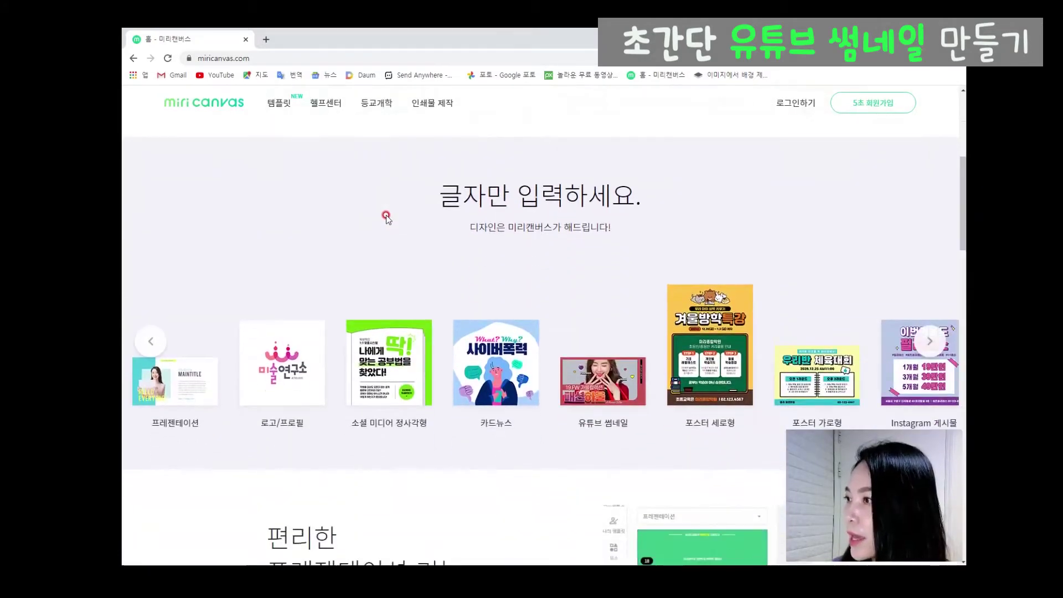
scroll(386, 218, down, 3)
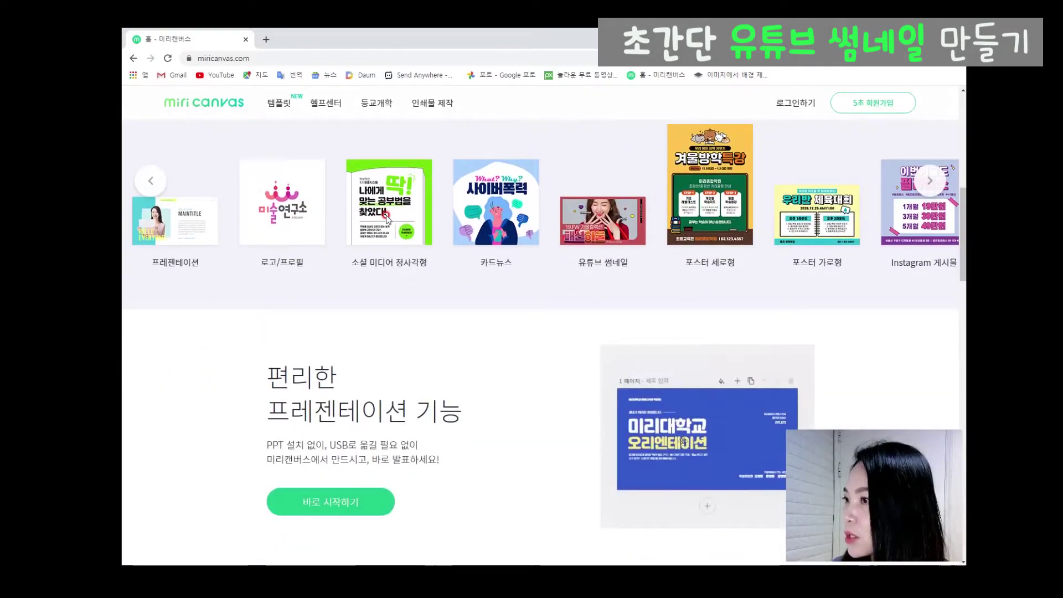
scroll(386, 215, up, 1)
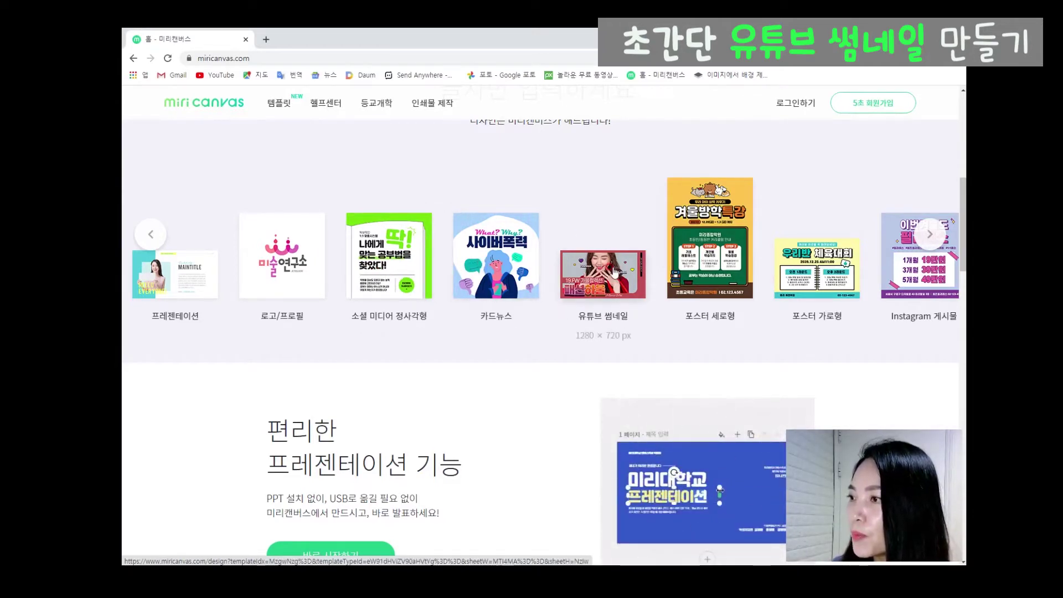
click(742, 326)
click(720, 354)
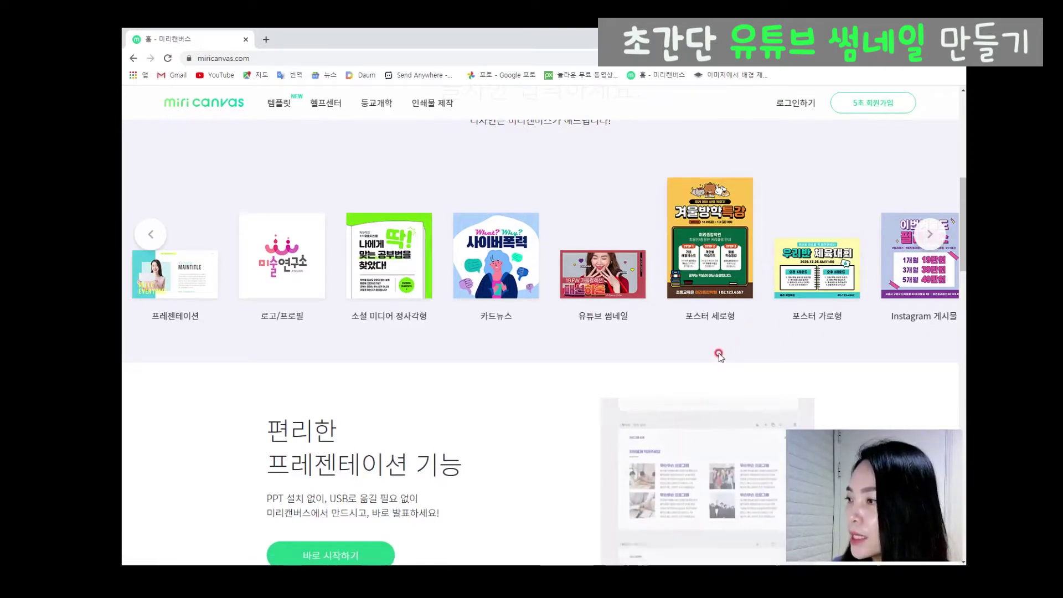
Review the home page's sections on presentations, copyright, mobile support, watermark-free use, installation-free design and partner companies.
scroll(719, 355, down, 2)
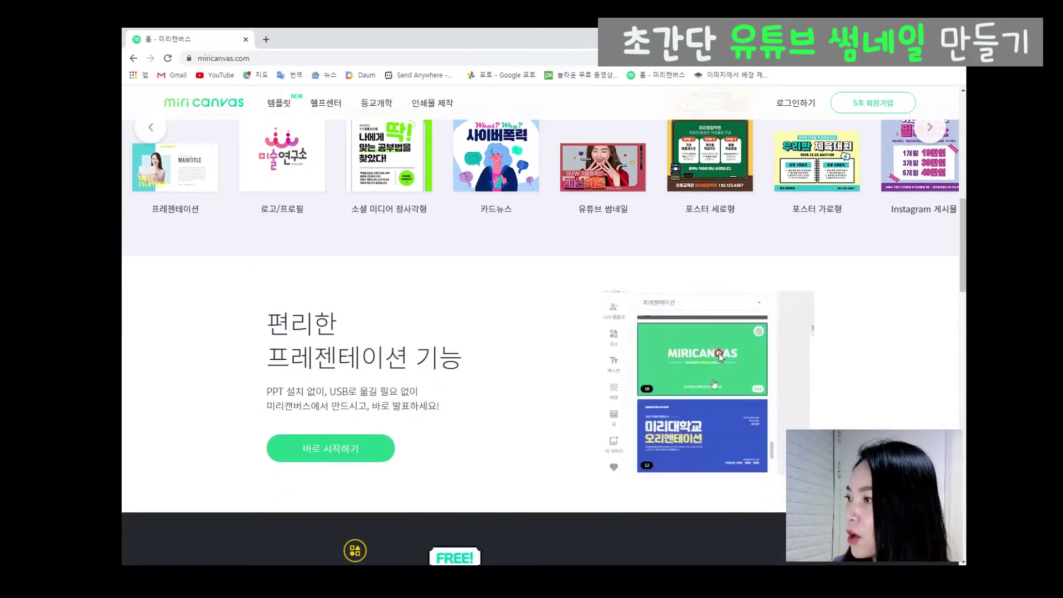
scroll(719, 353, down, 2)
scroll(719, 353, down, 1)
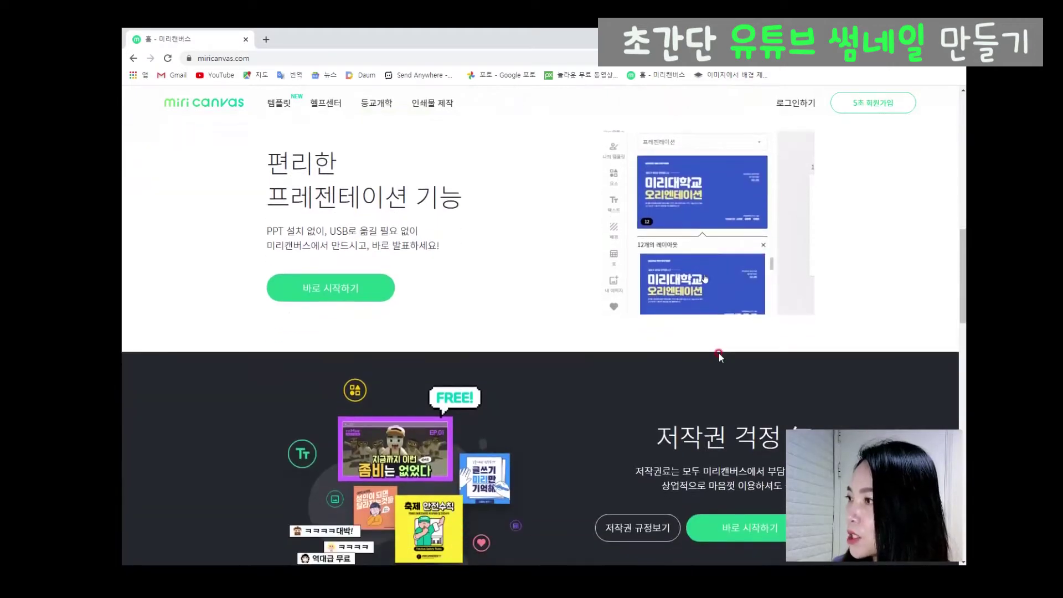
scroll(719, 353, down, 2)
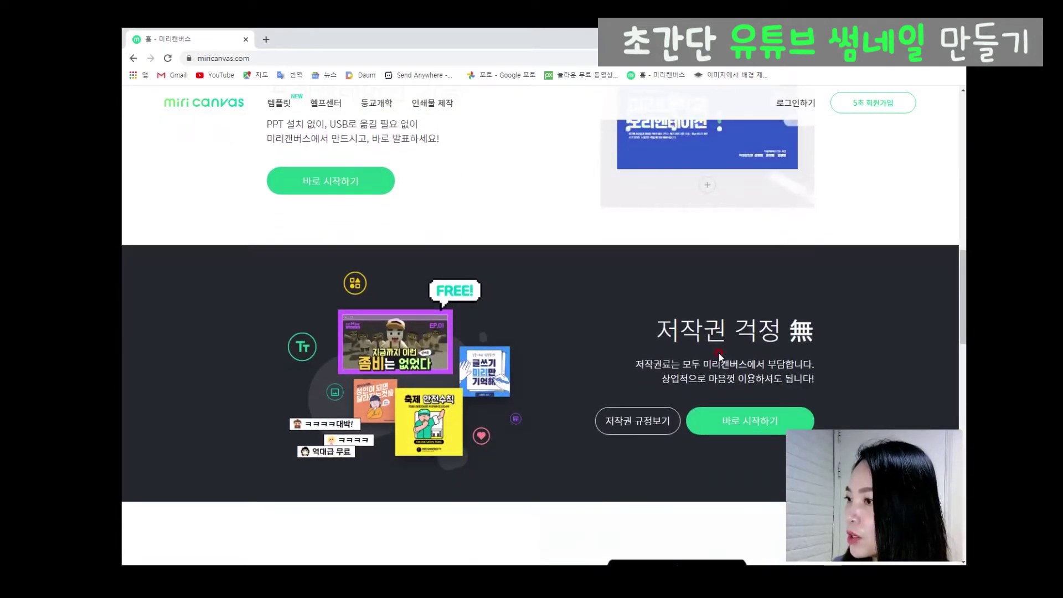
scroll(719, 353, down, 1)
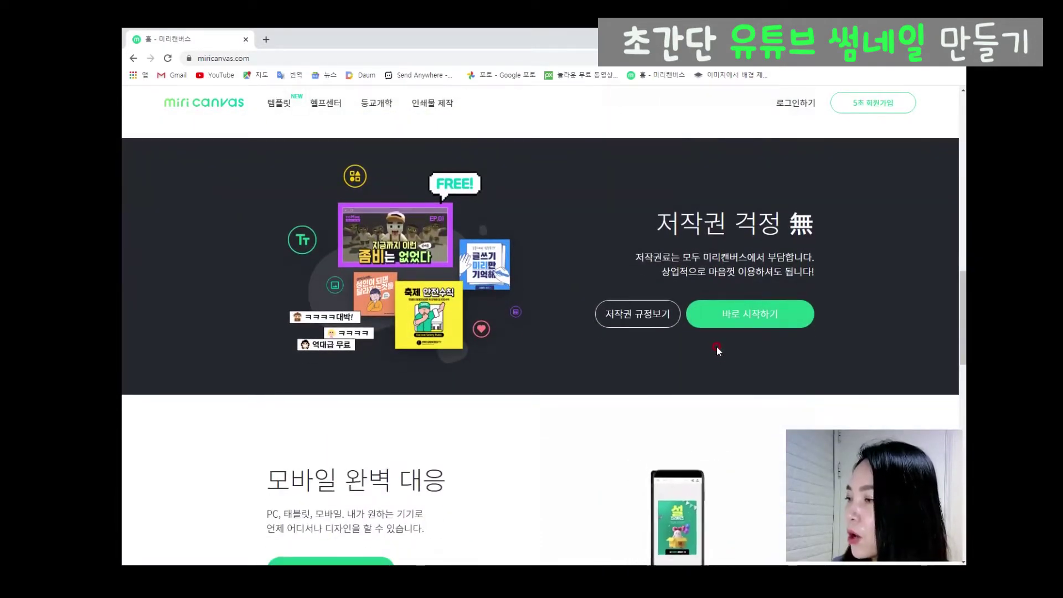
scroll(719, 353, down, 4)
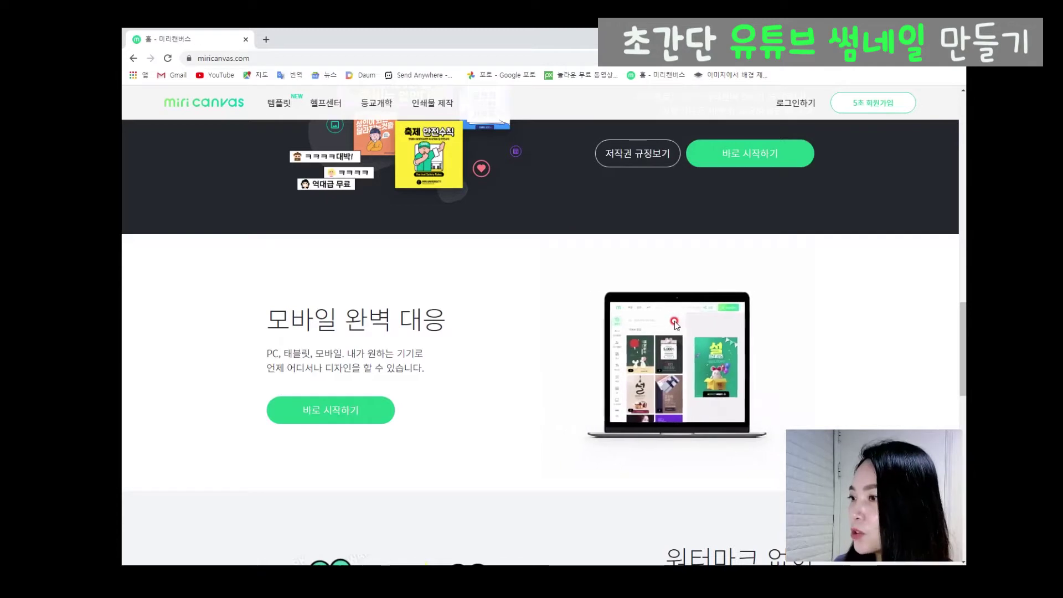
scroll(674, 324, down, 4)
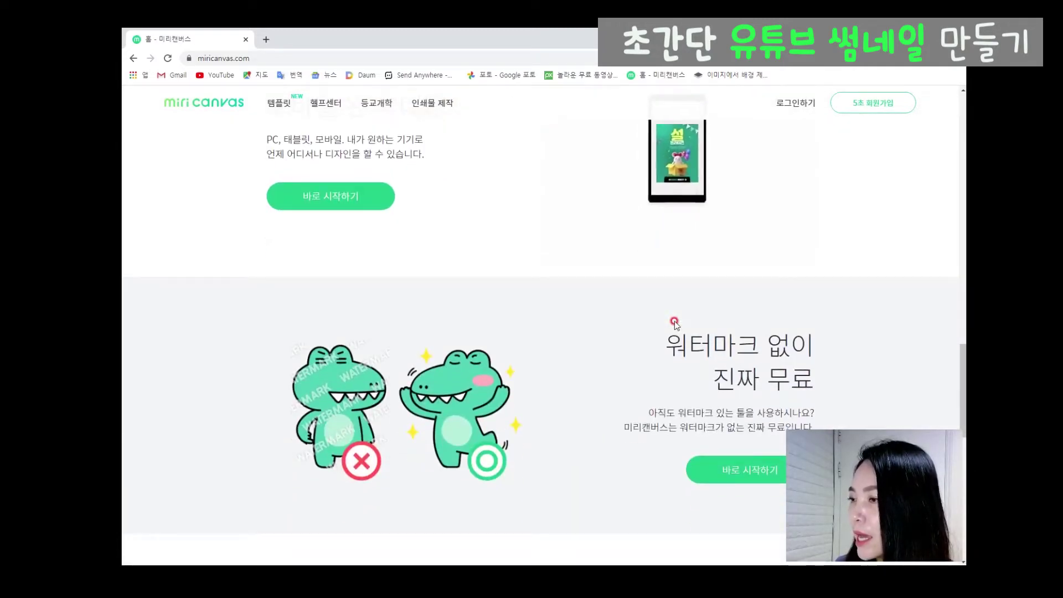
scroll(674, 324, down, 2)
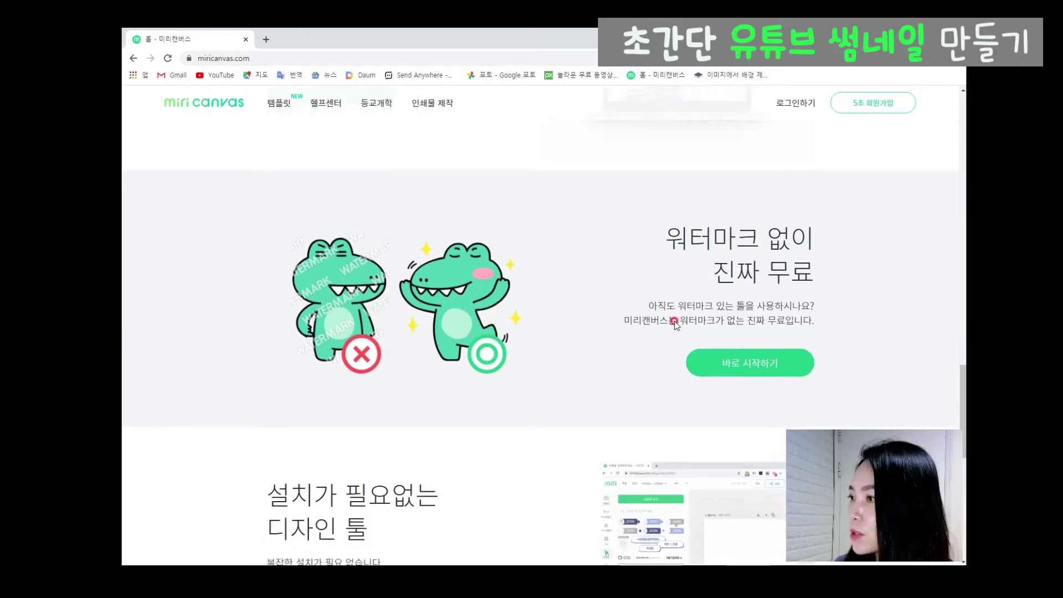
scroll(674, 324, down, 3)
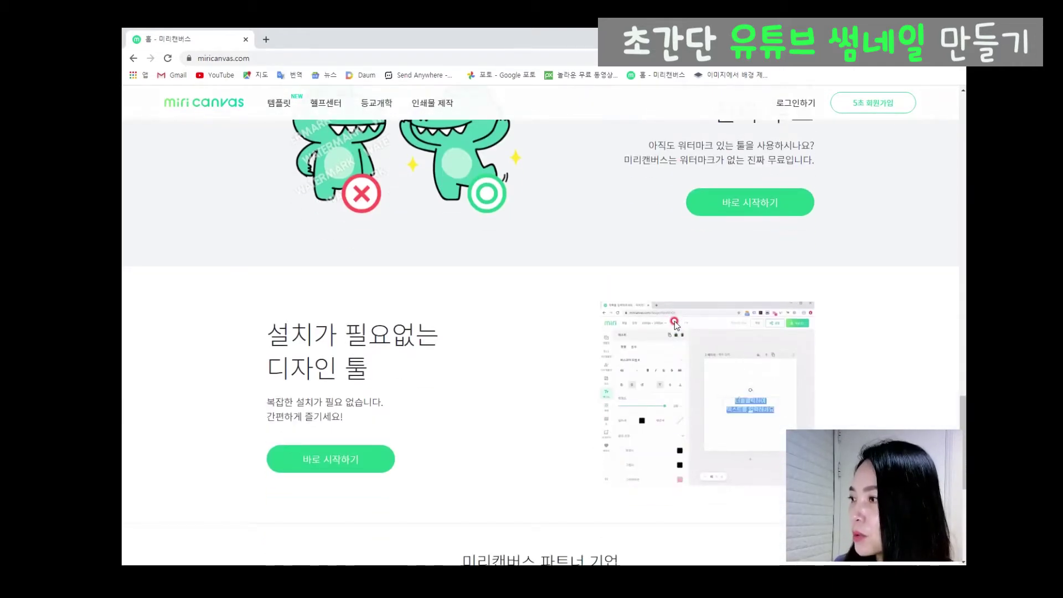
scroll(675, 324, down, 4)
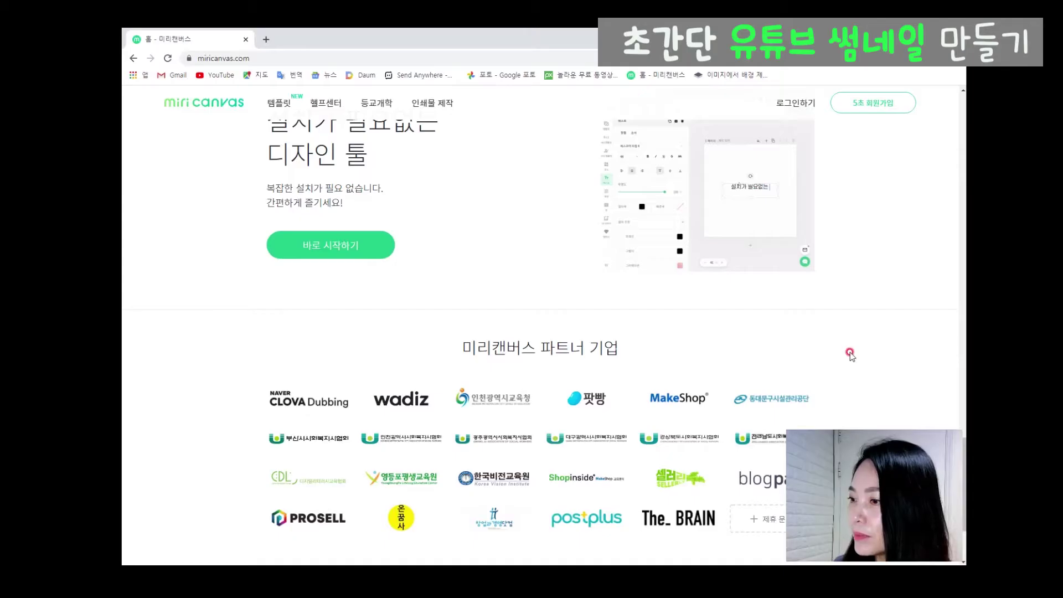
scroll(849, 352, up, 10)
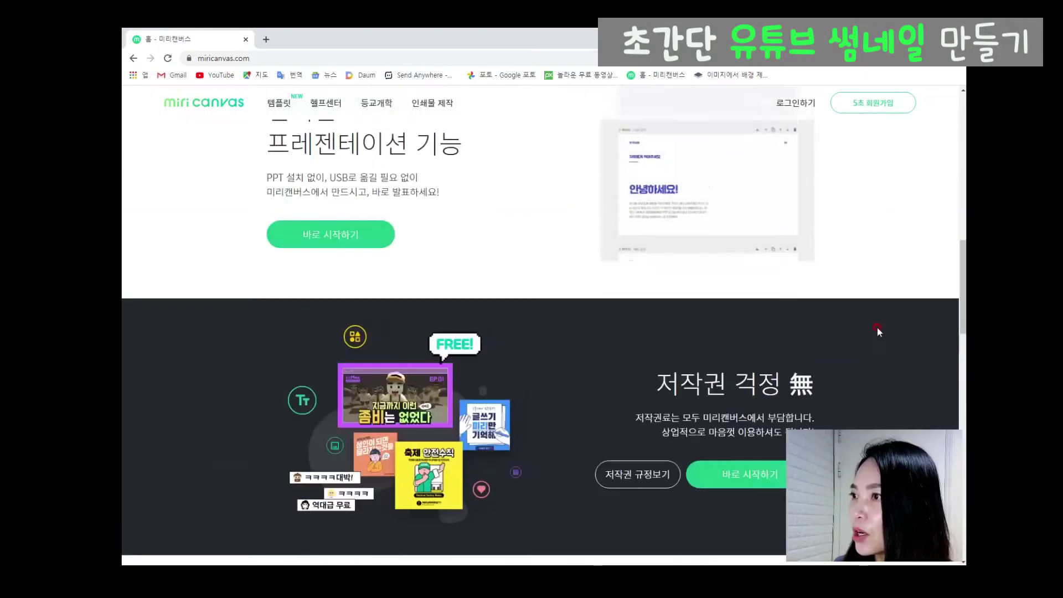
scroll(878, 330, up, 5)
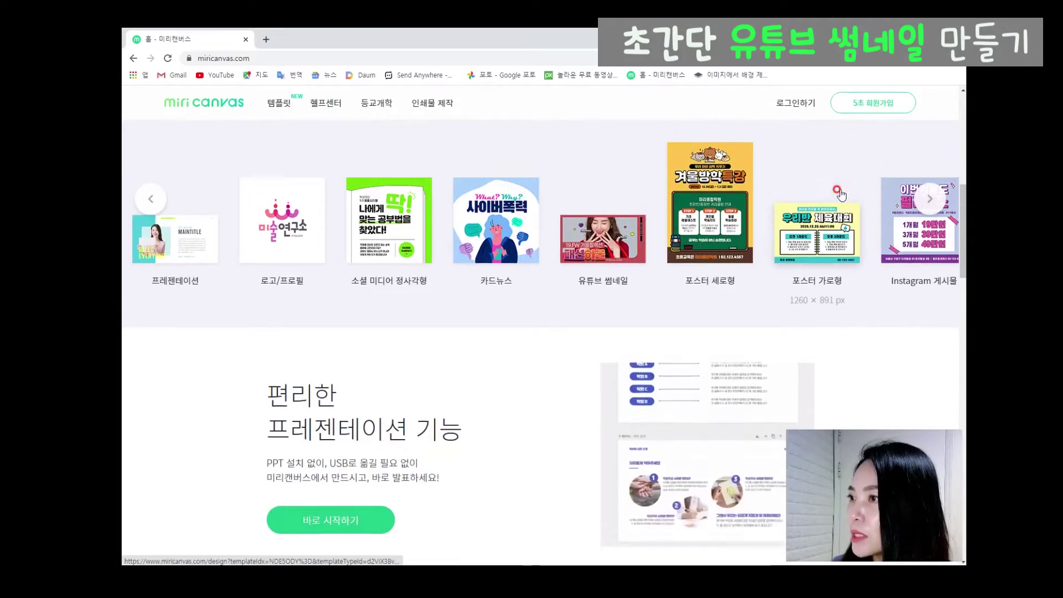
scroll(840, 194, up, 2)
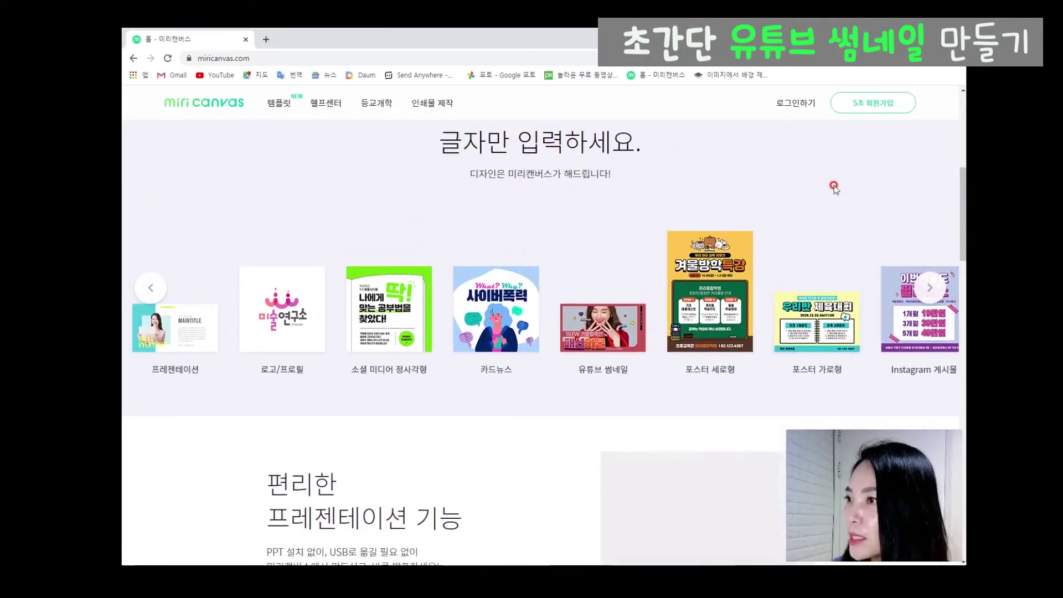
Register a new member account with name, e-mail and password, close the e-mail verification notice and update the browser's saved password.
click(867, 107)
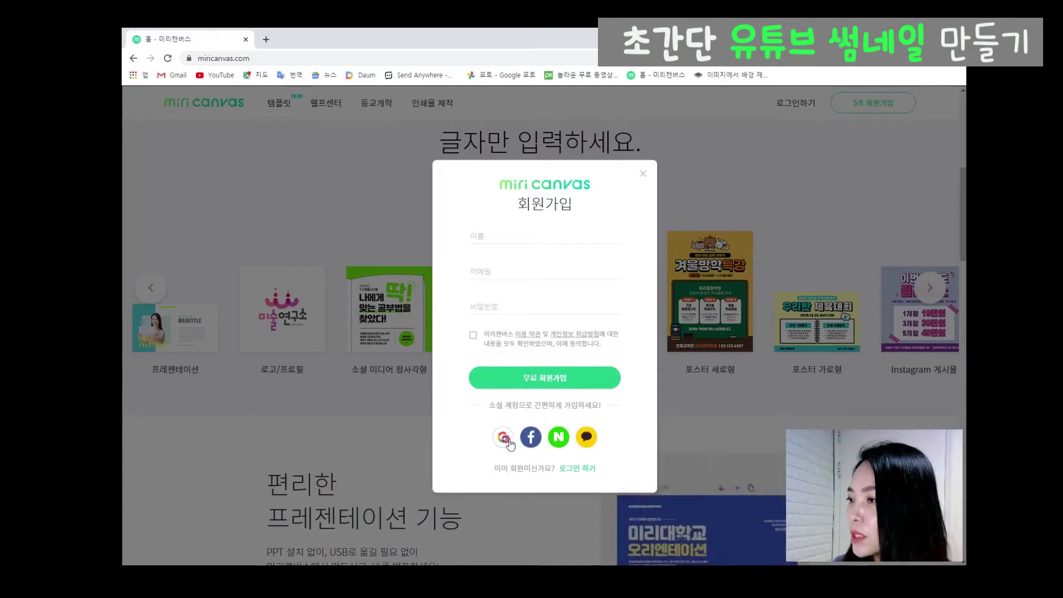
click(510, 237)
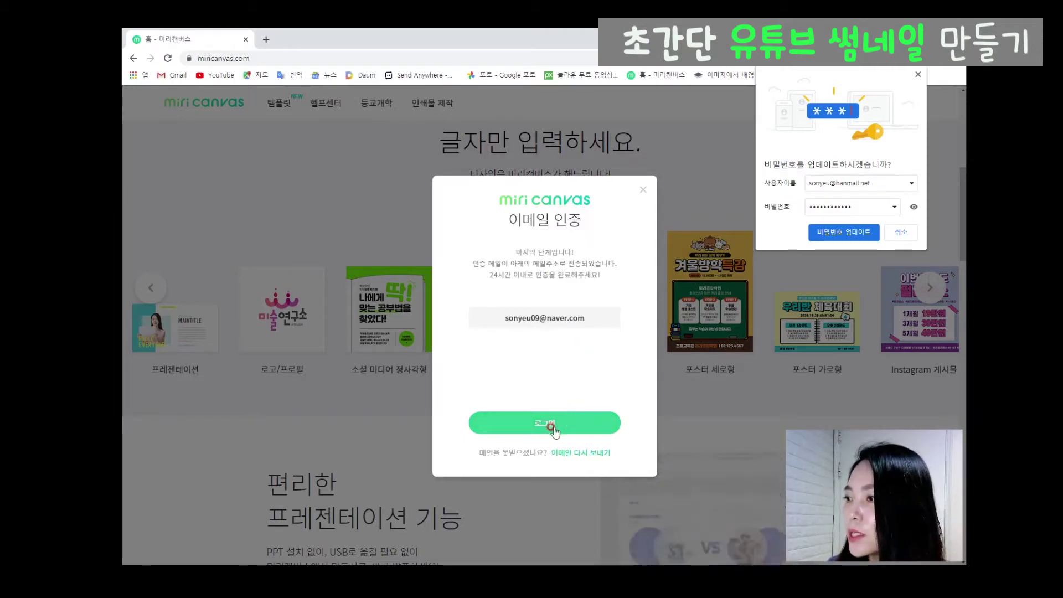
click(644, 192)
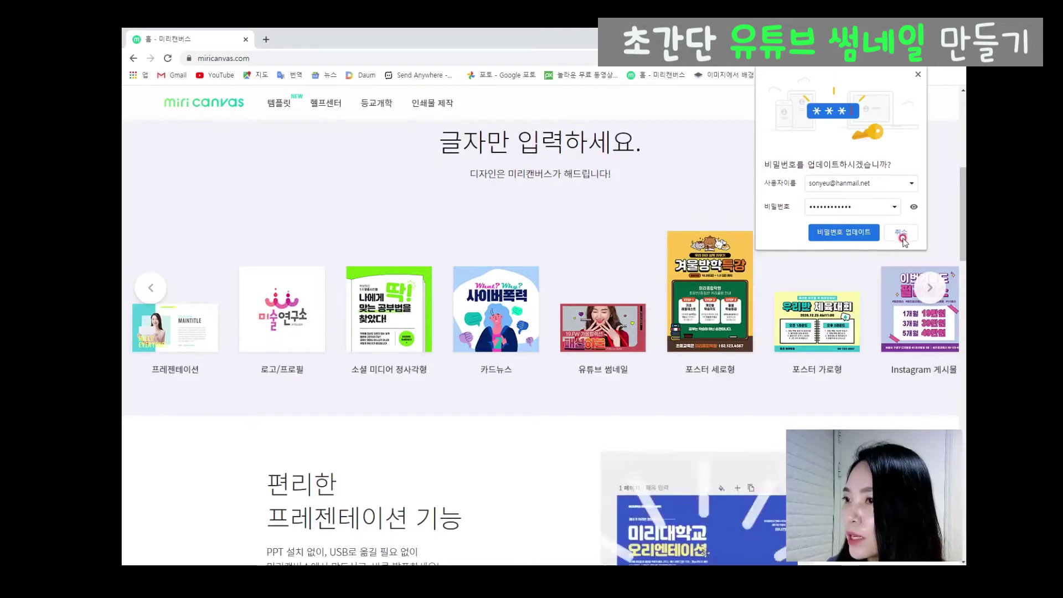
click(858, 231)
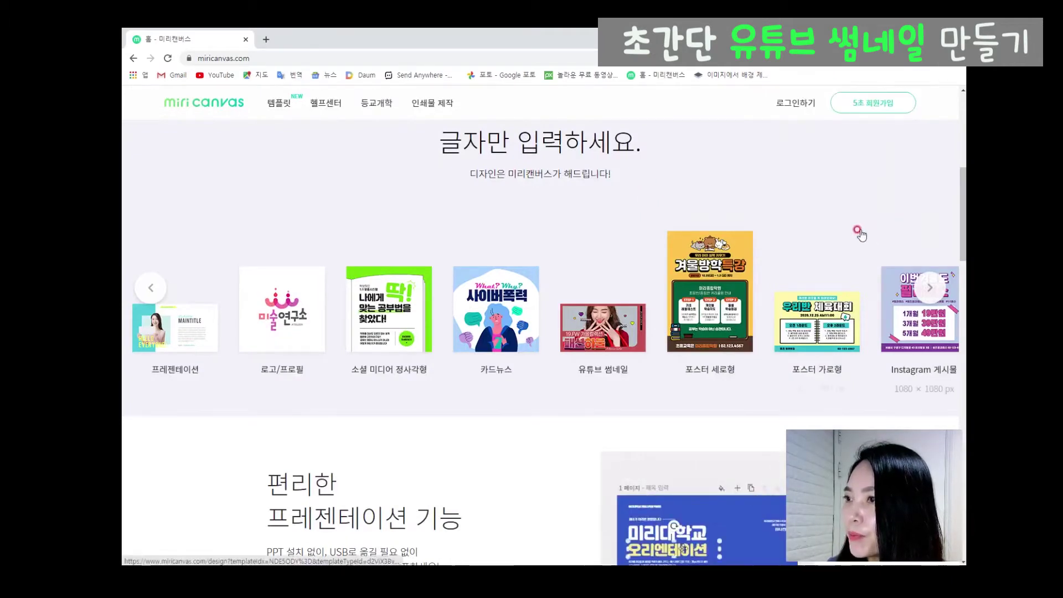
Log in to the site with the prefilled e-mail and password, choosing to stay logged in.
click(792, 108)
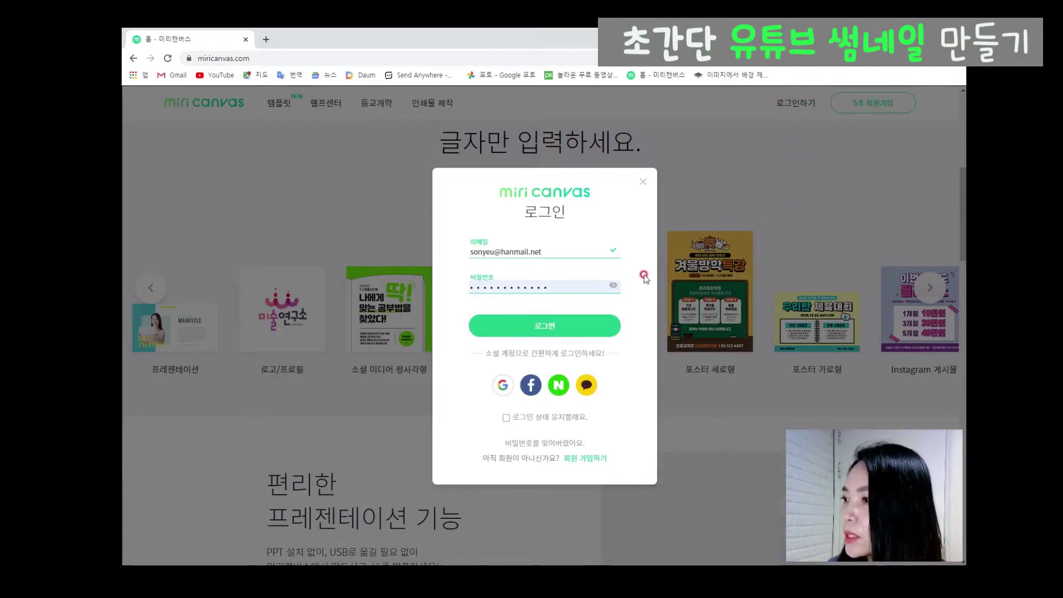
click(504, 419)
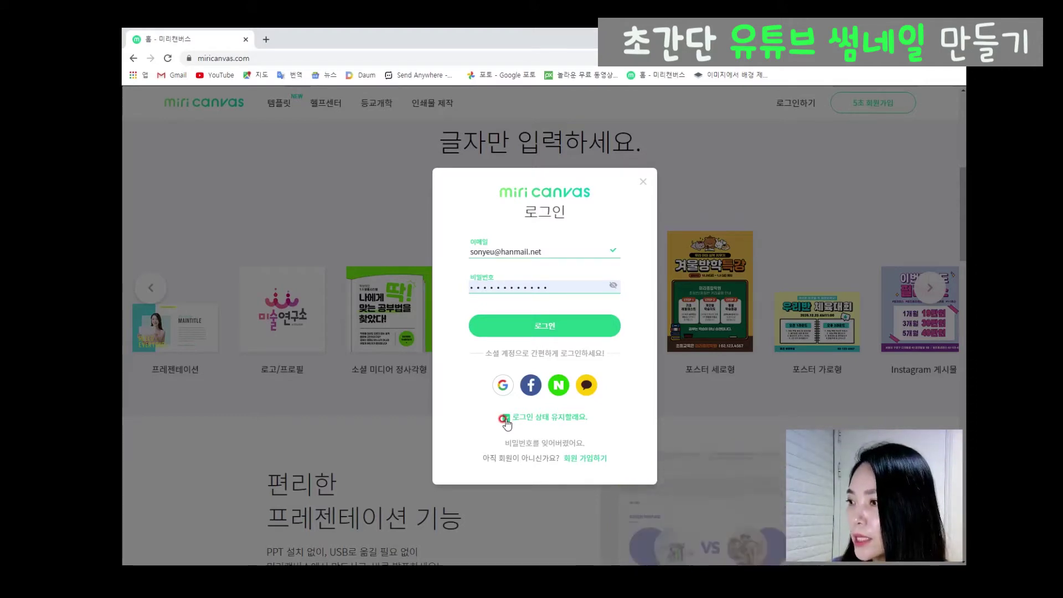
click(505, 420)
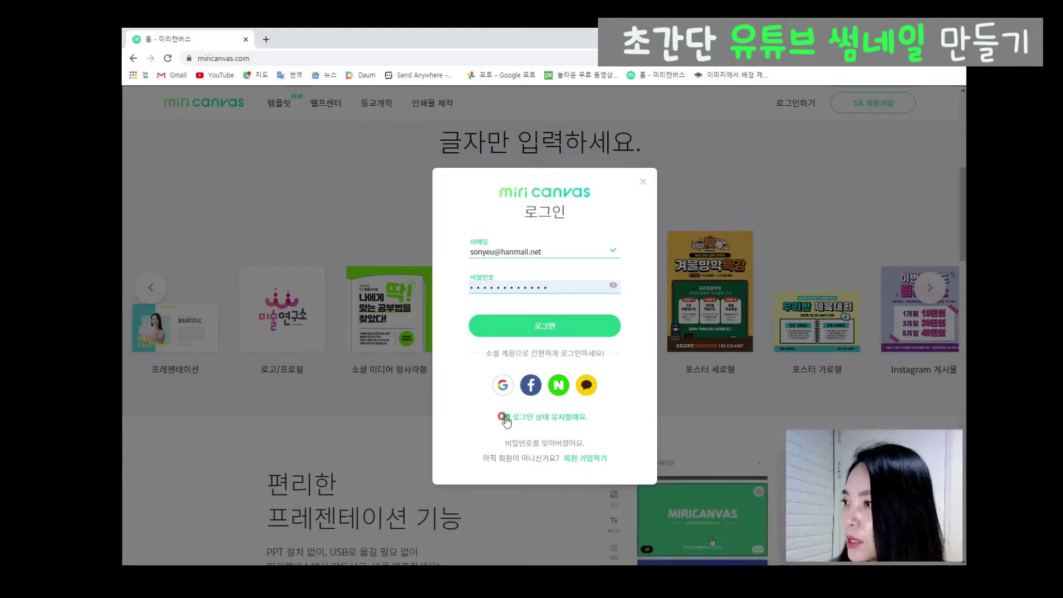
click(529, 329)
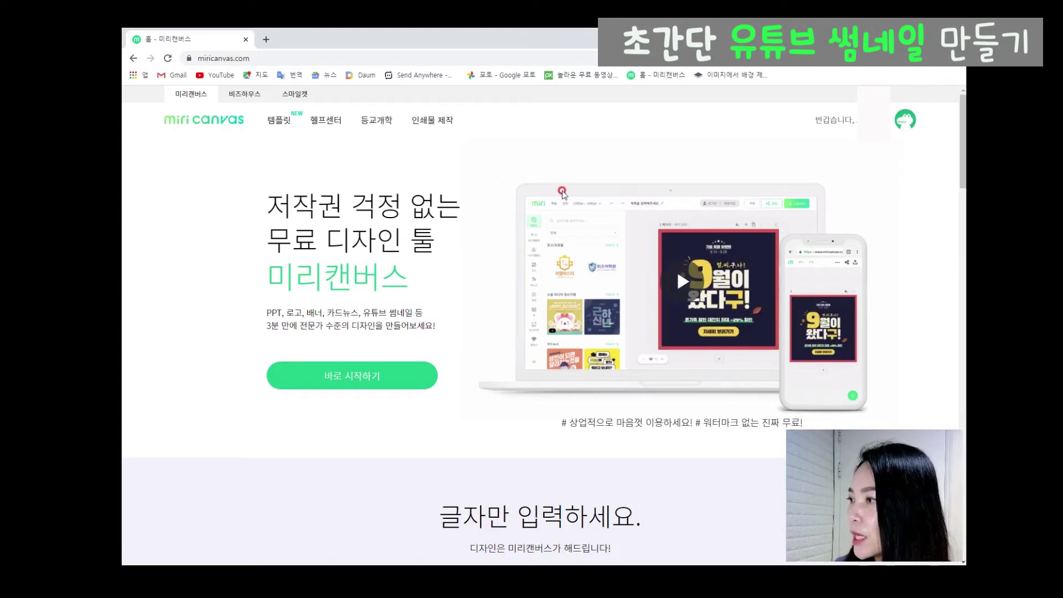
Start a new design and filter the templates to the 썸네일 type under 유튜브 / 팟빵.
click(378, 382)
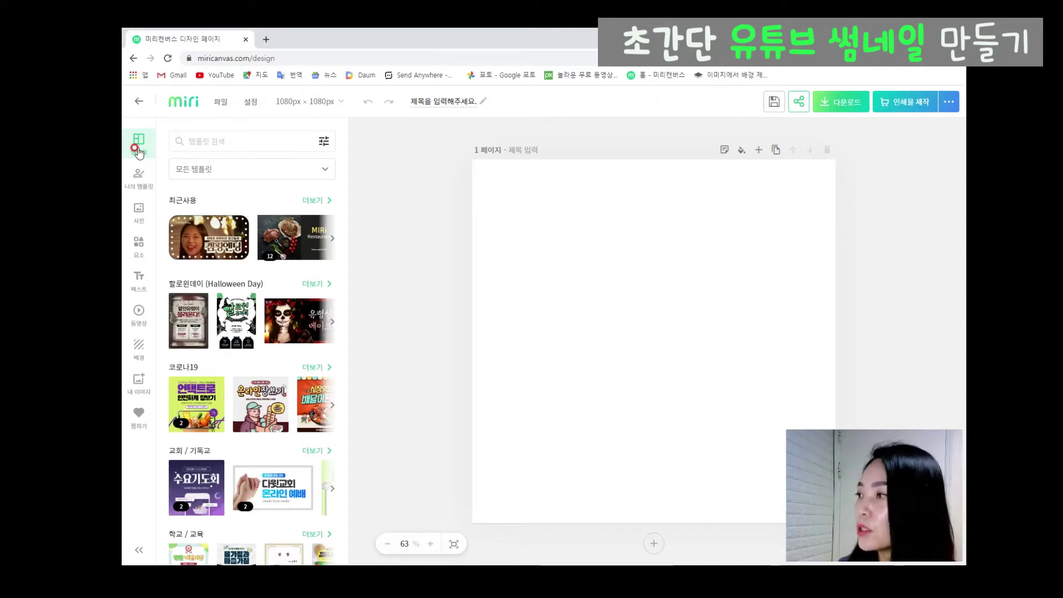
click(324, 170)
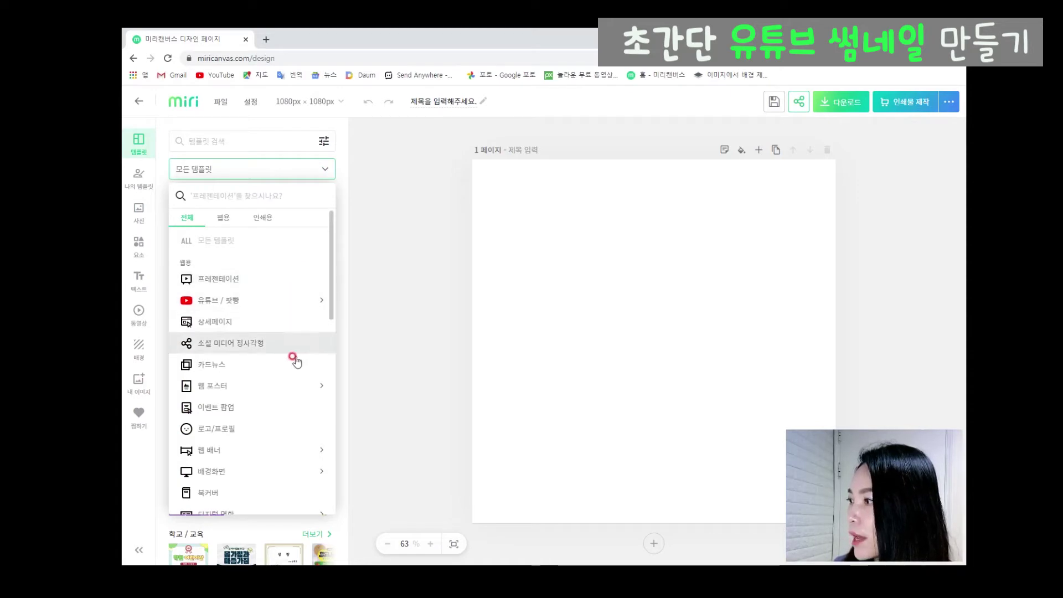
scroll(289, 396, down, 3)
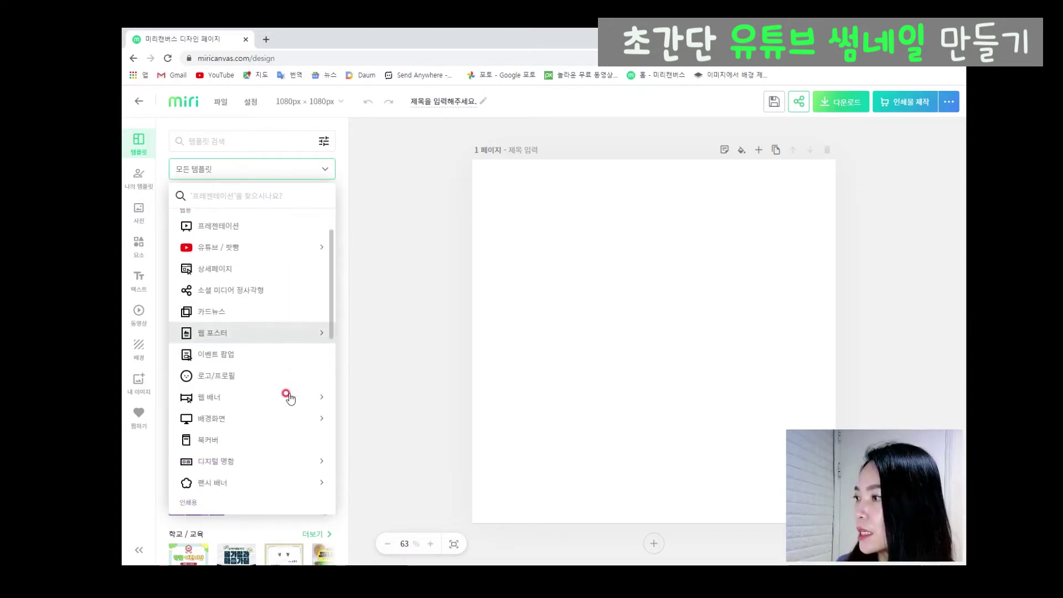
scroll(288, 397, down, 2)
scroll(288, 397, up, 5)
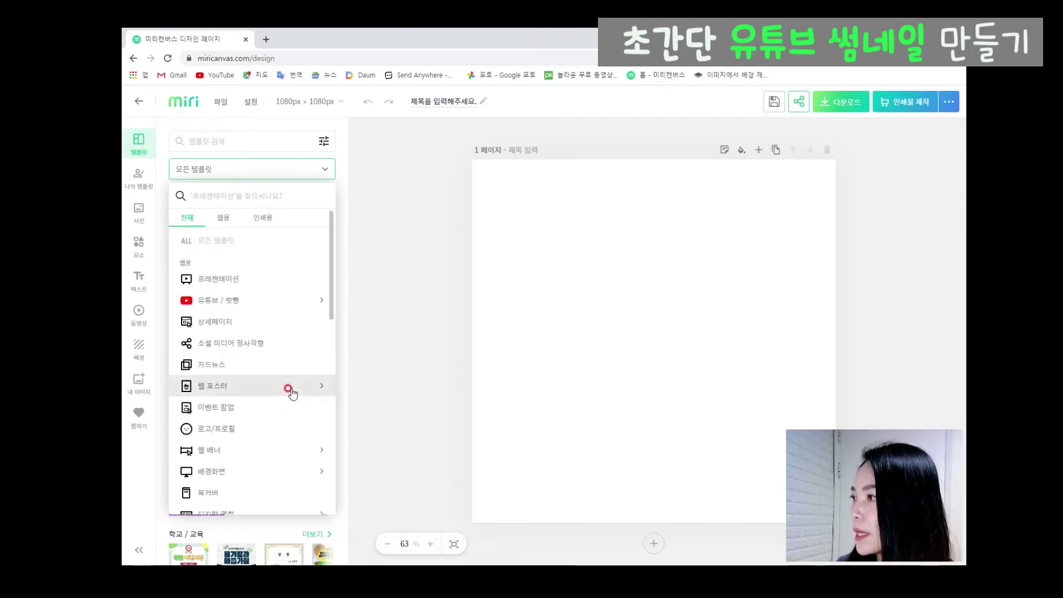
click(227, 300)
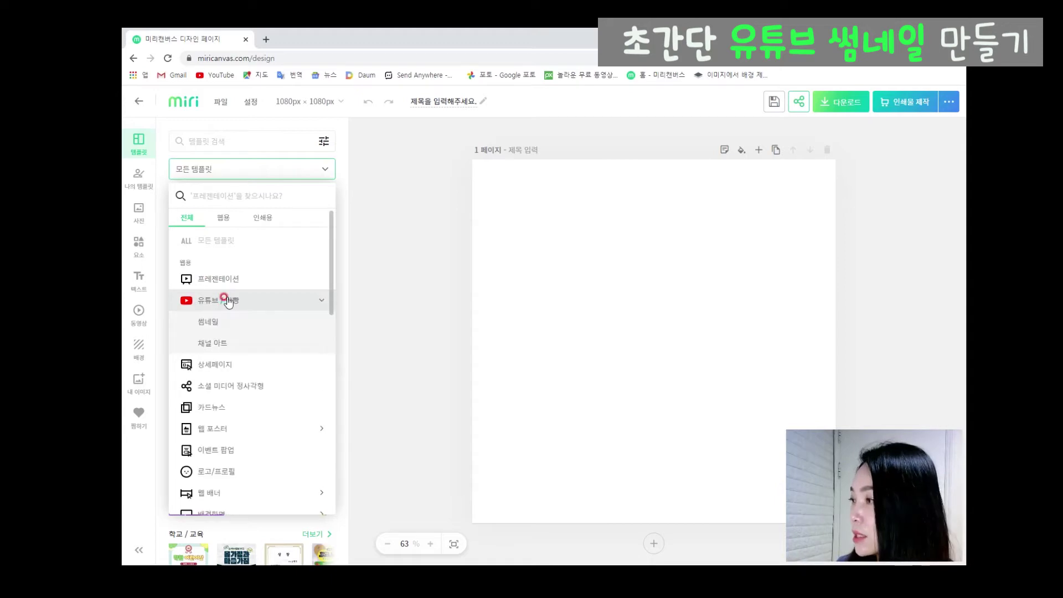
click(213, 325)
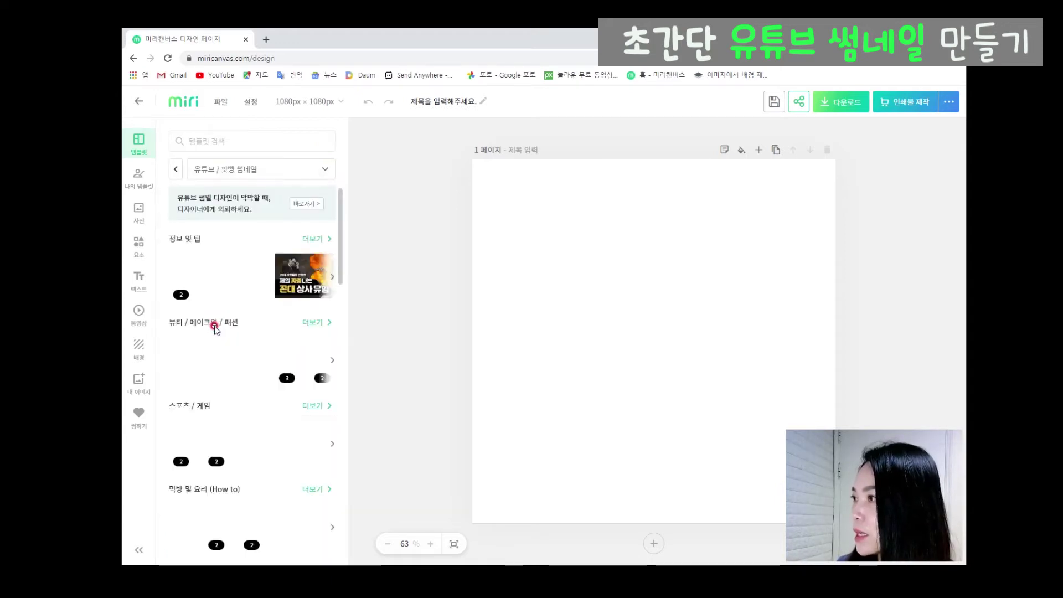
Search the YouTube thumbnail templates for 가을 and browse the matching designs.
scroll(214, 321, down, 4)
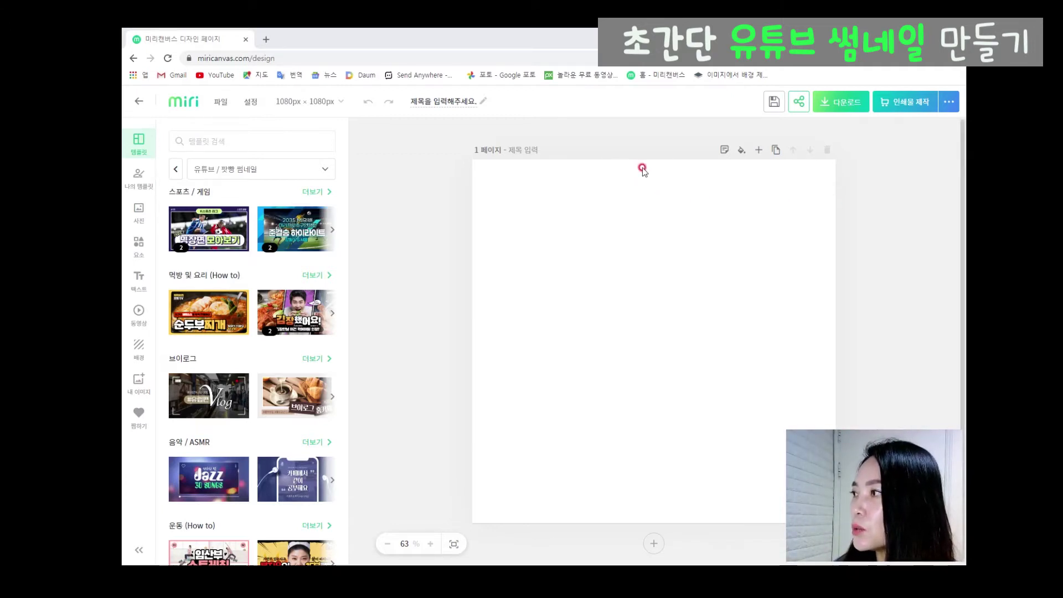
click(285, 142)
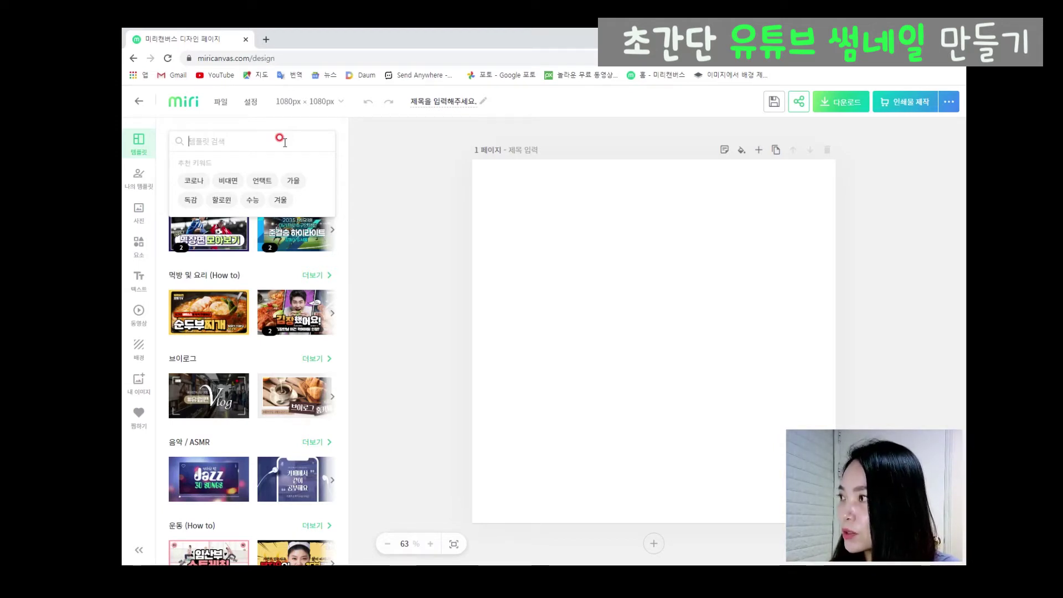
text(가을)
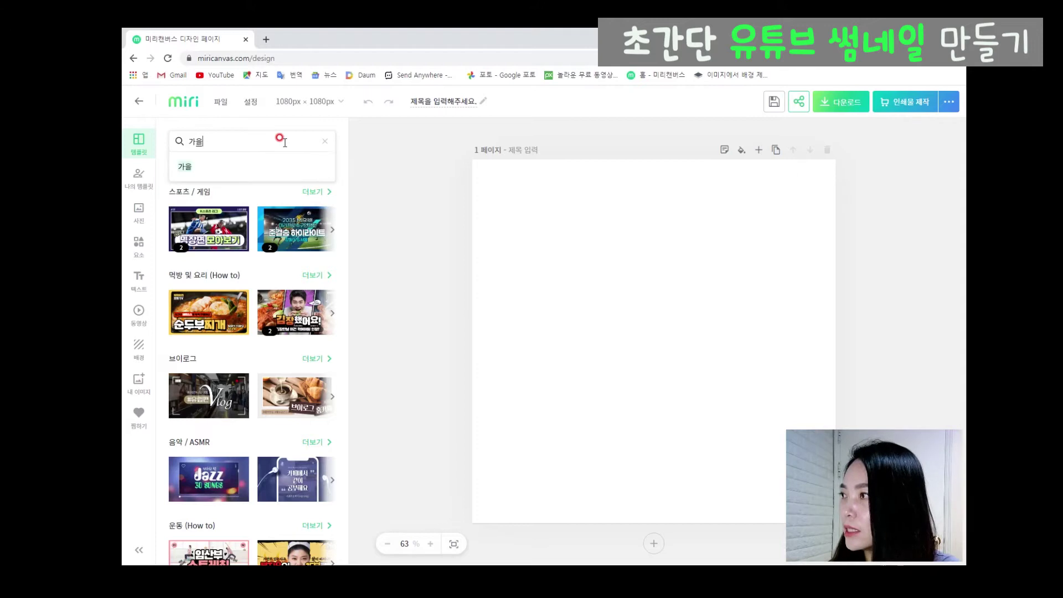
key(Return)
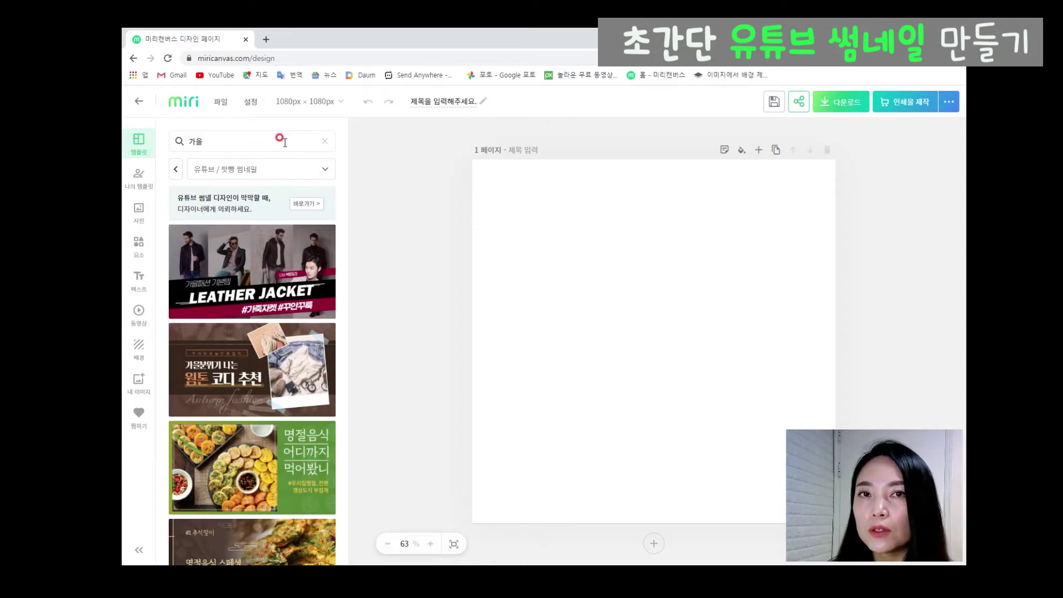
scroll(301, 305, down, 2)
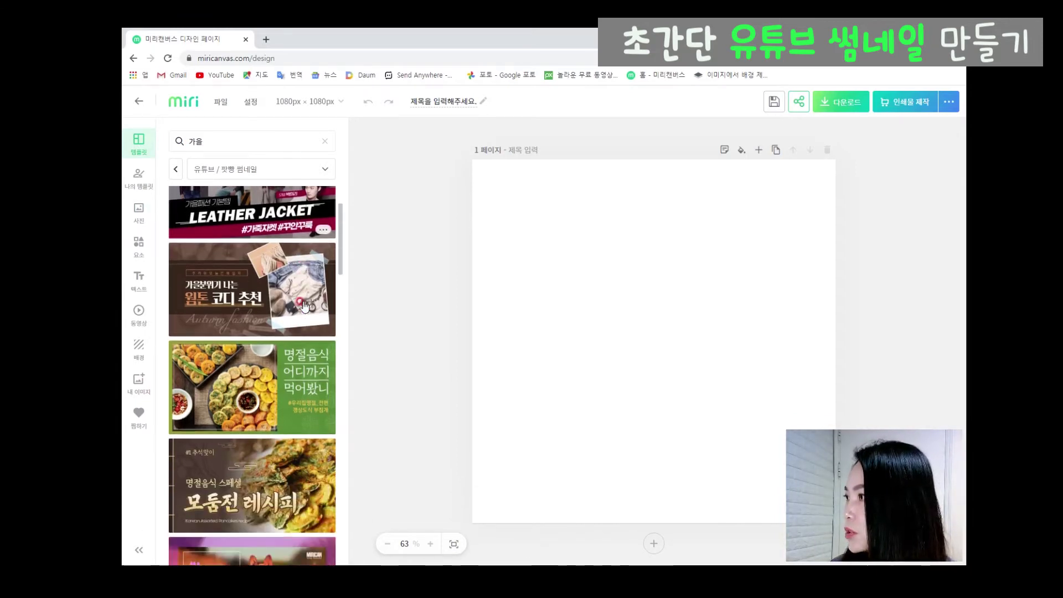
scroll(303, 305, down, 8)
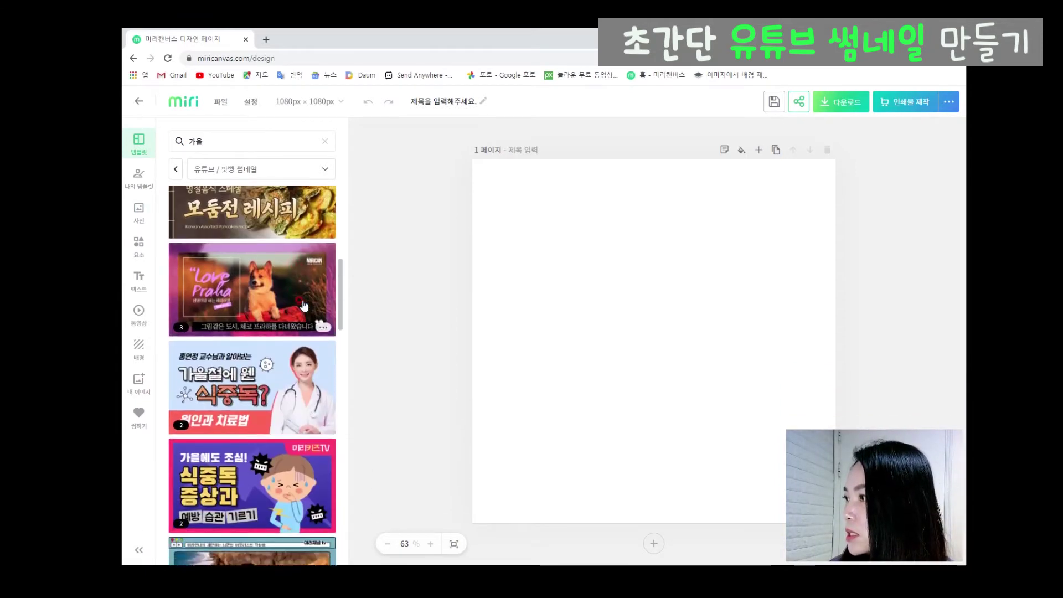
scroll(303, 304, down, 5)
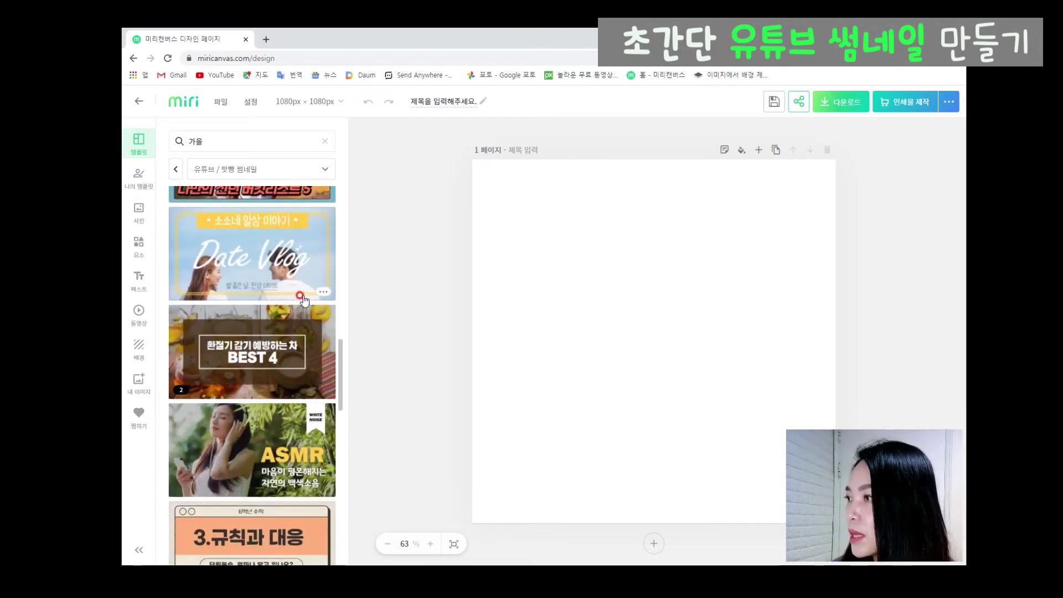
View the 가을 templates across all template types, and open the list of own saved design documents.
click(139, 149)
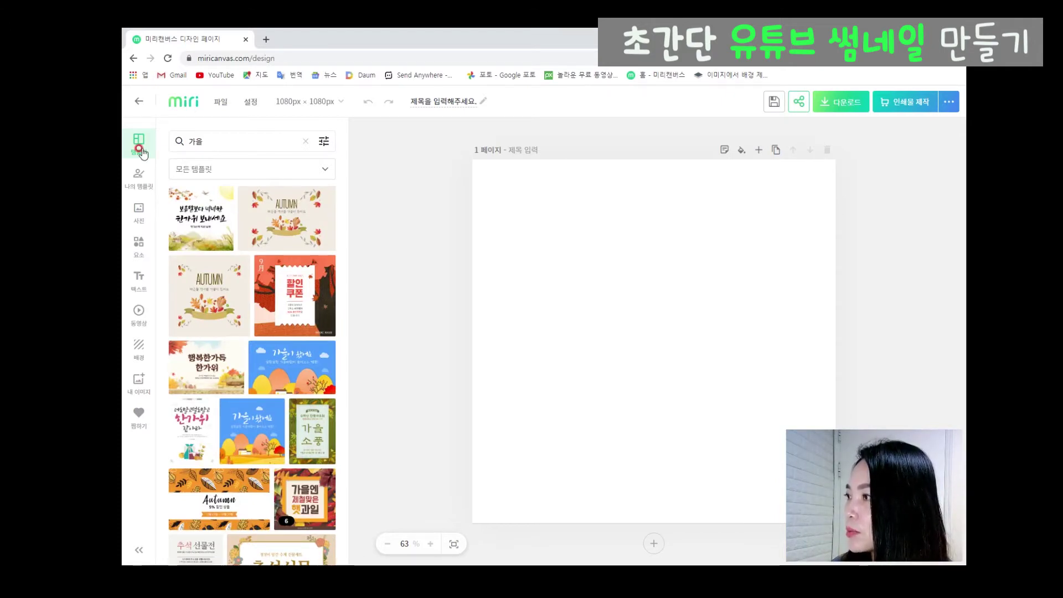
click(185, 194)
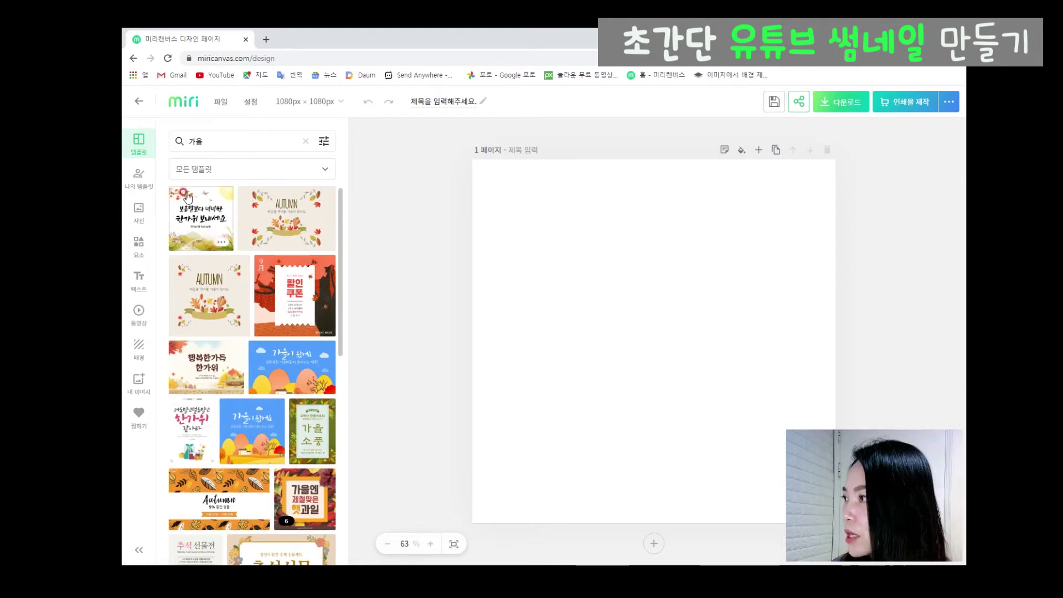
click(141, 178)
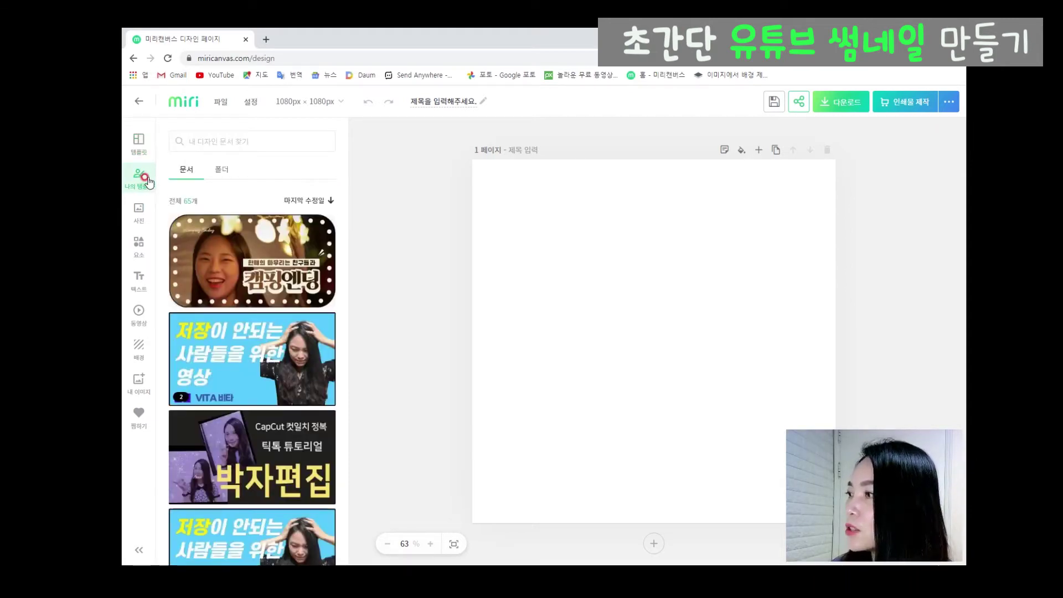
Browse the built-in stock photos and the Pixabay photo collection.
click(136, 211)
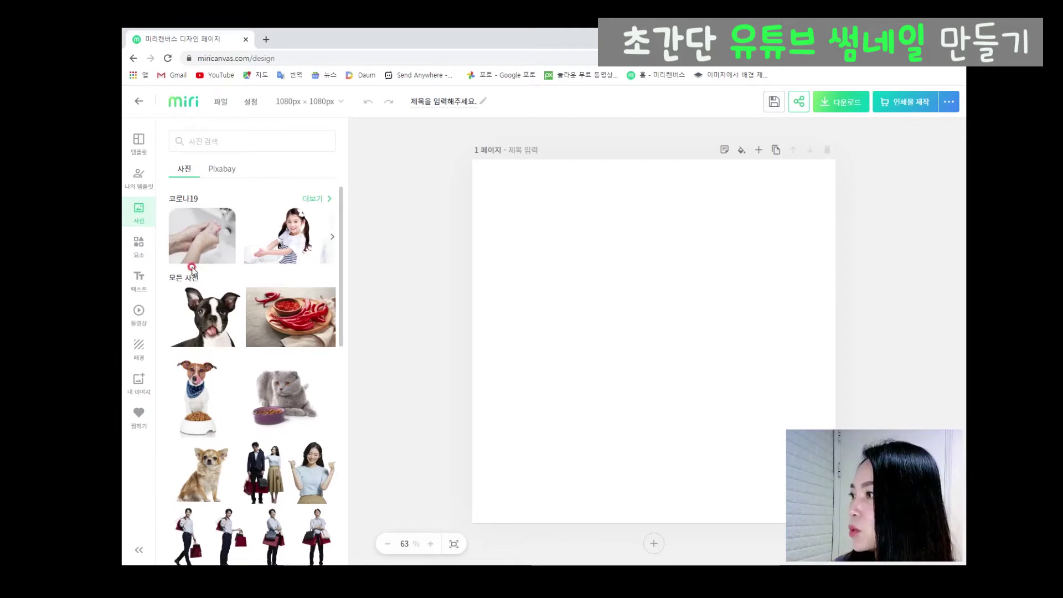
scroll(330, 336, down, 5)
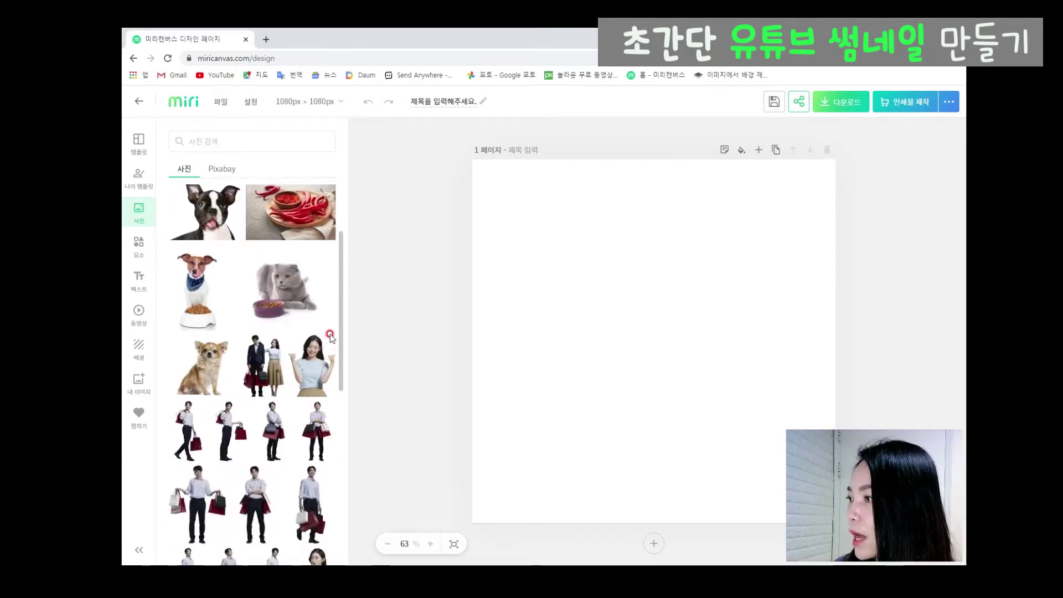
scroll(330, 337, down, 15)
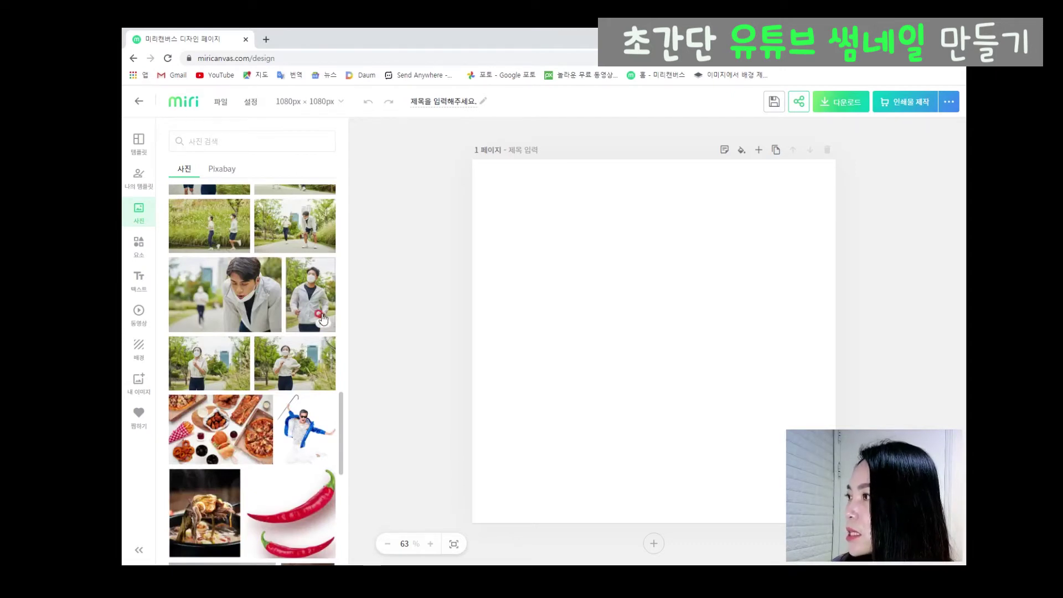
click(215, 169)
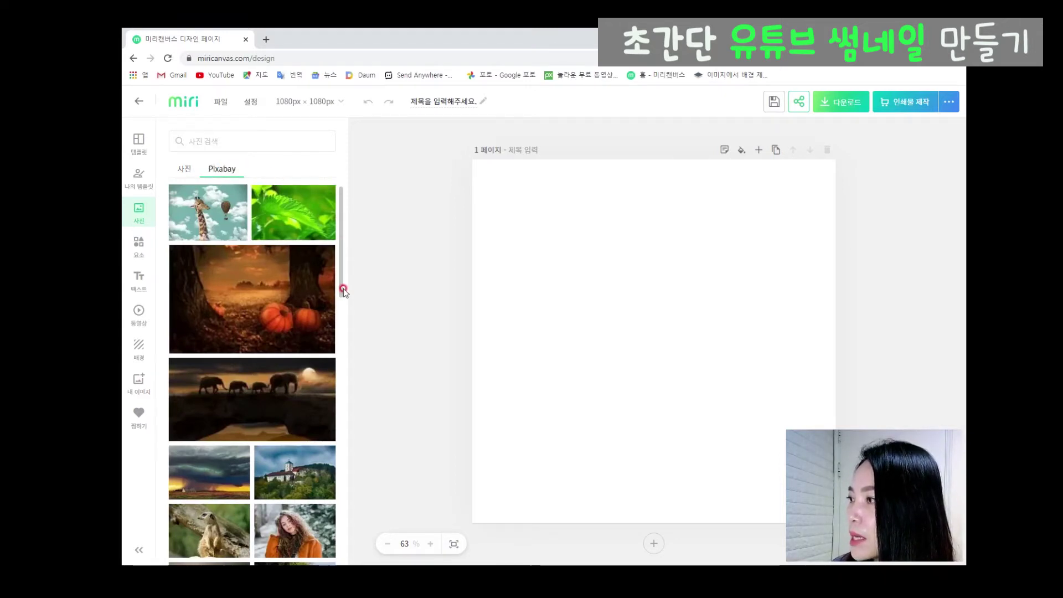
scroll(343, 288, down, 3)
scroll(343, 288, down, 3)
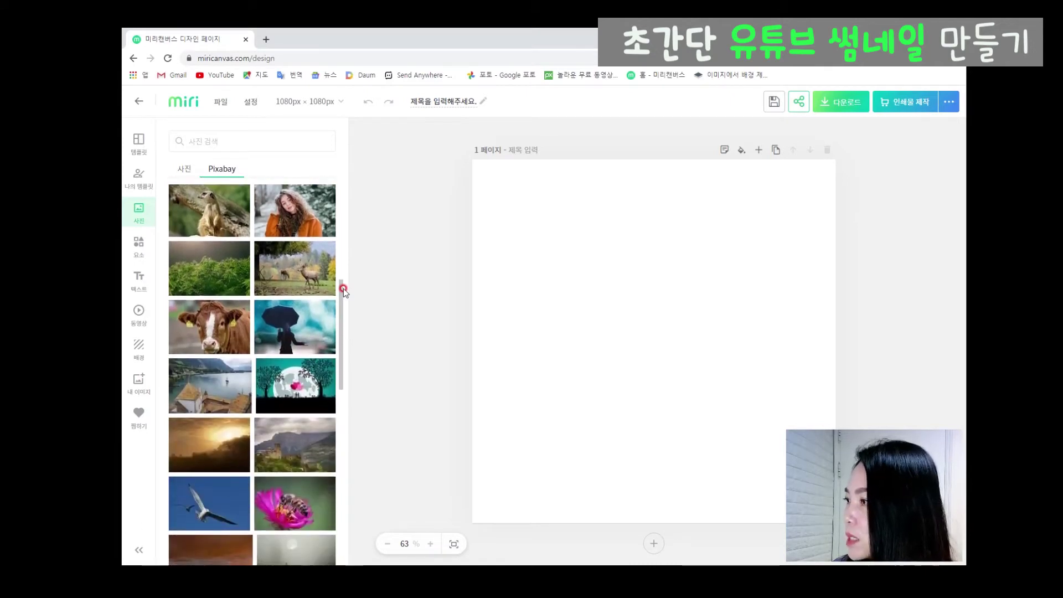
scroll(343, 288, down, 2)
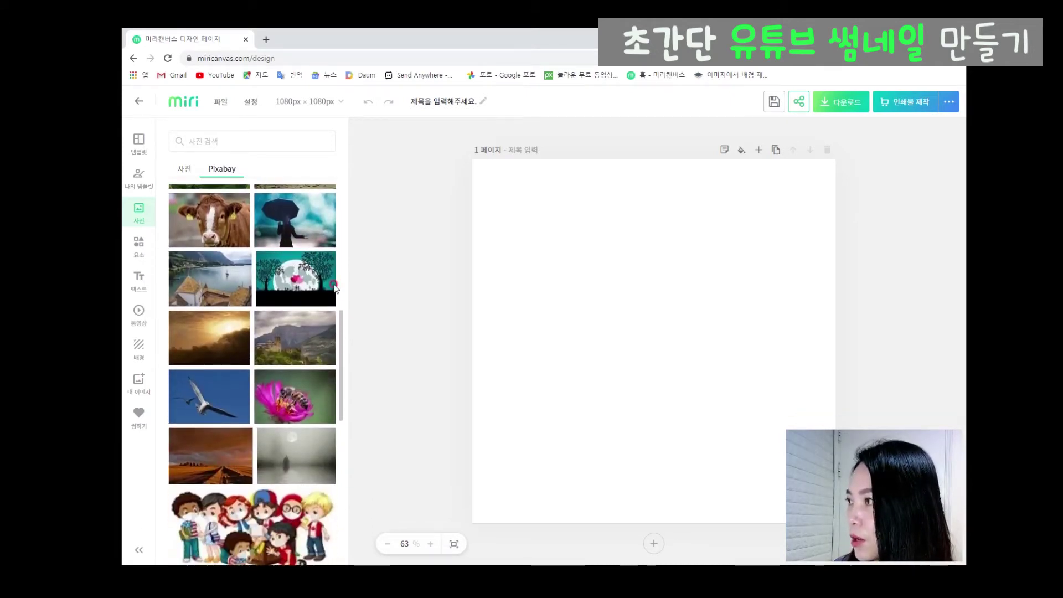
Search the Pixabay photos for 가을 and browse the autumn pictures.
click(206, 141)
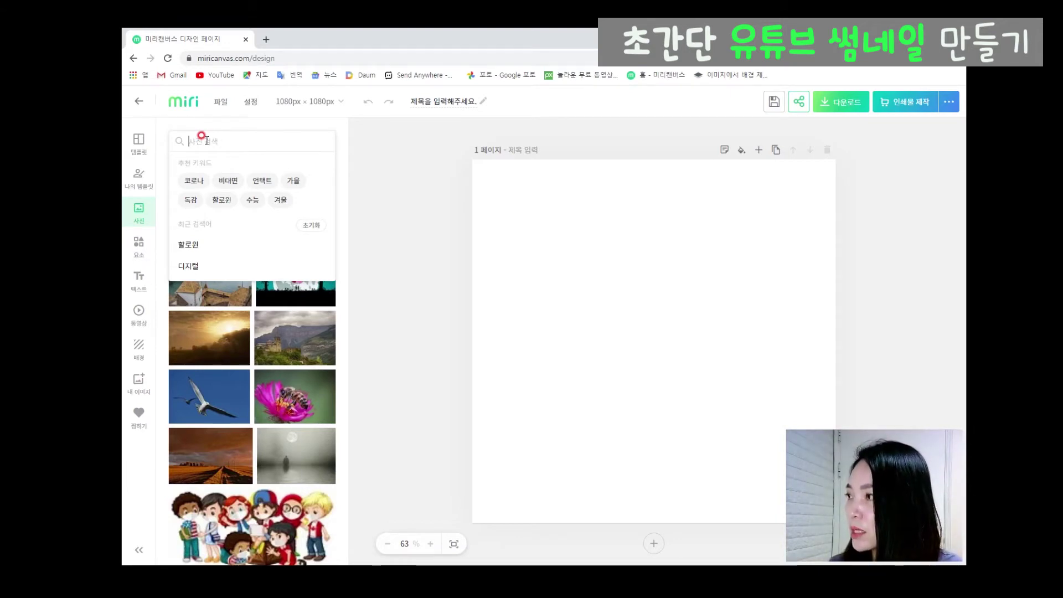
text(가을)
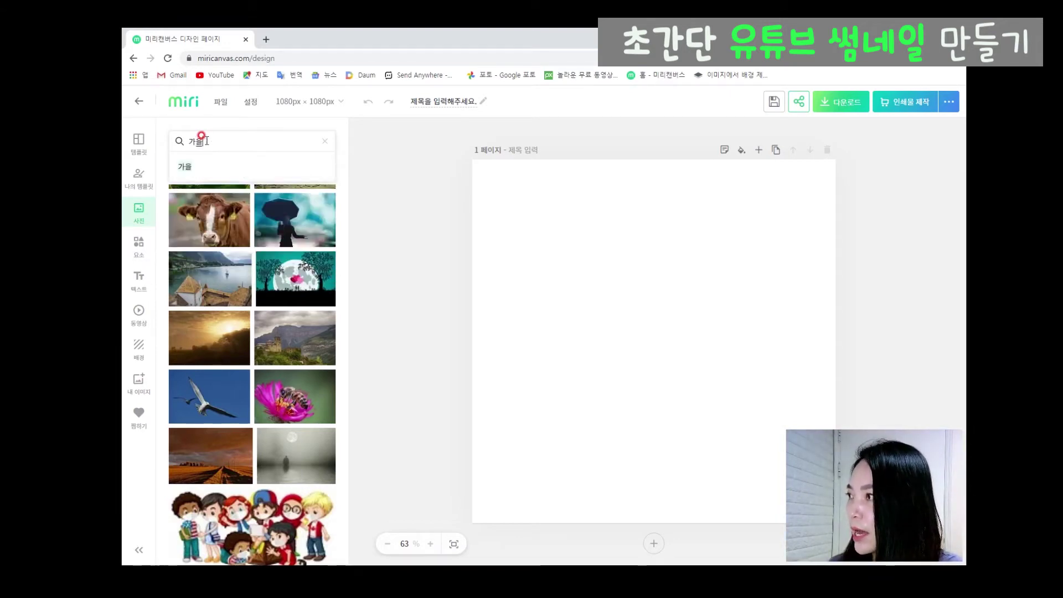
key(Return)
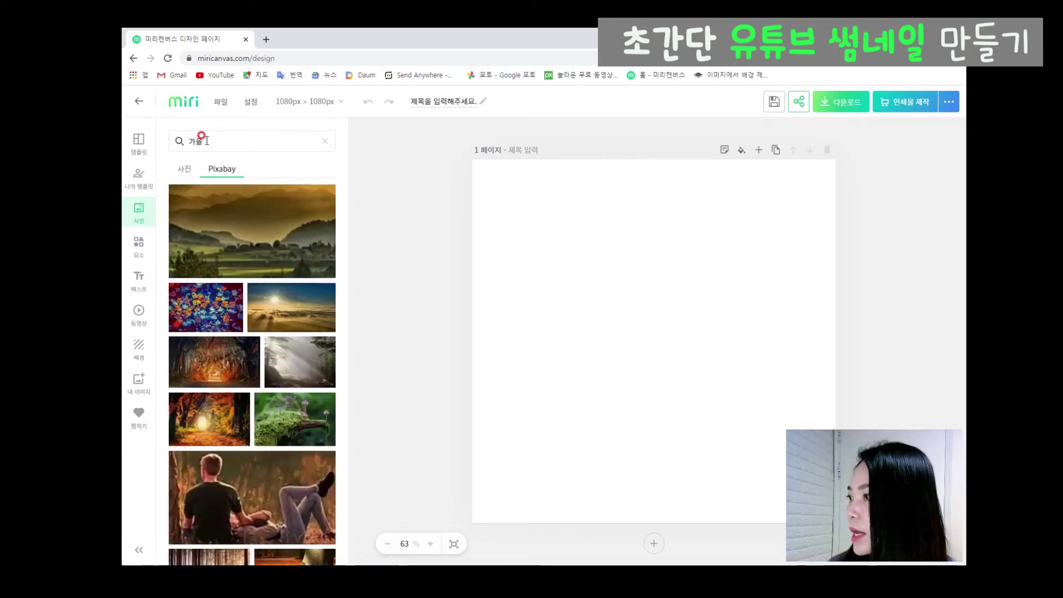
scroll(308, 341, down, 2)
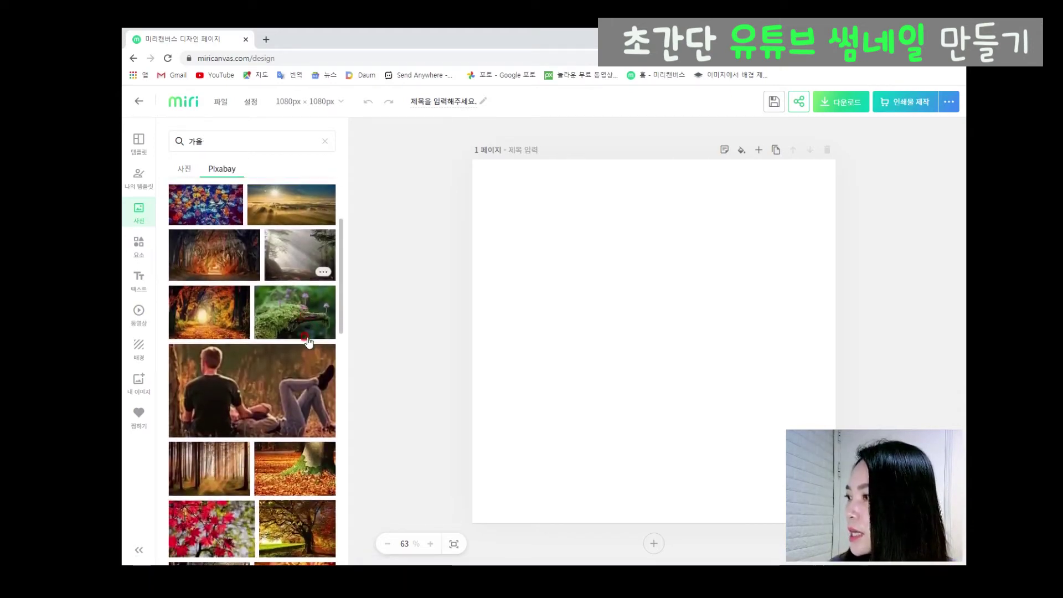
scroll(309, 341, down, 4)
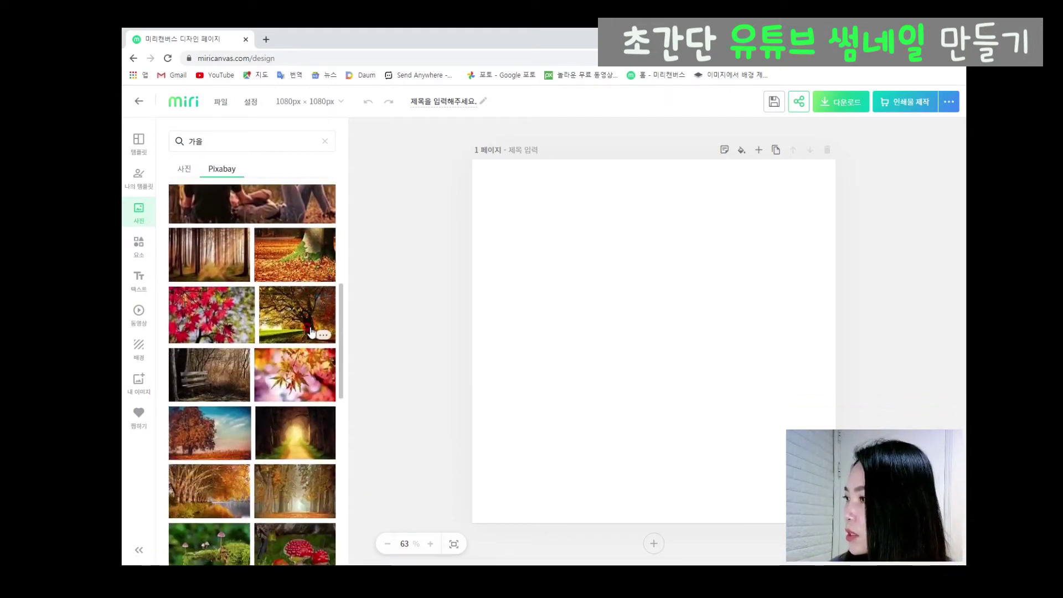
Add the Pixabay photo of a mossy tree trunk among fallen leaves to the page, and delete it again.
click(286, 264)
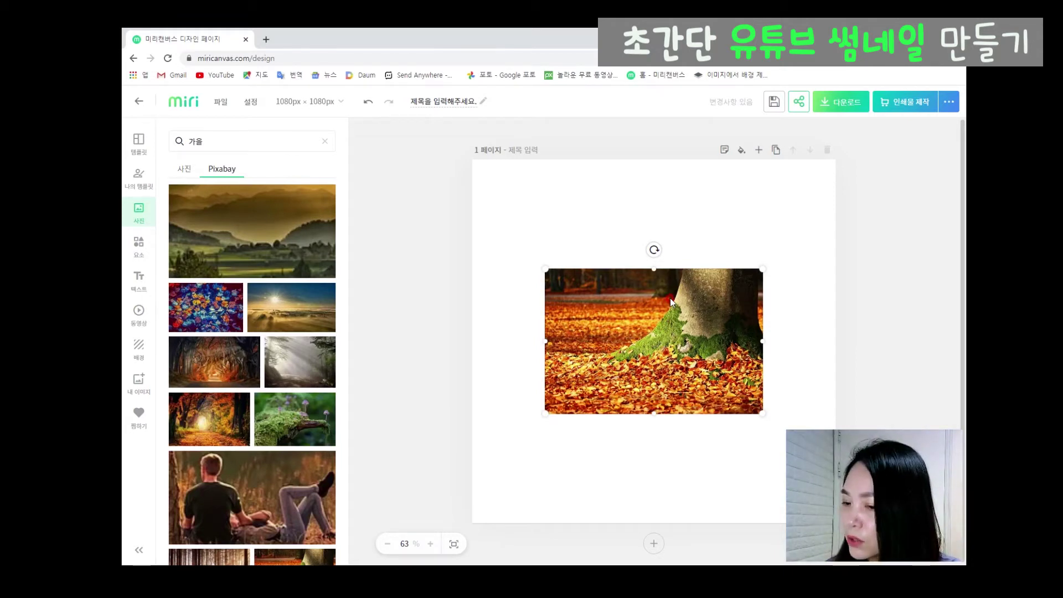
key(Delete)
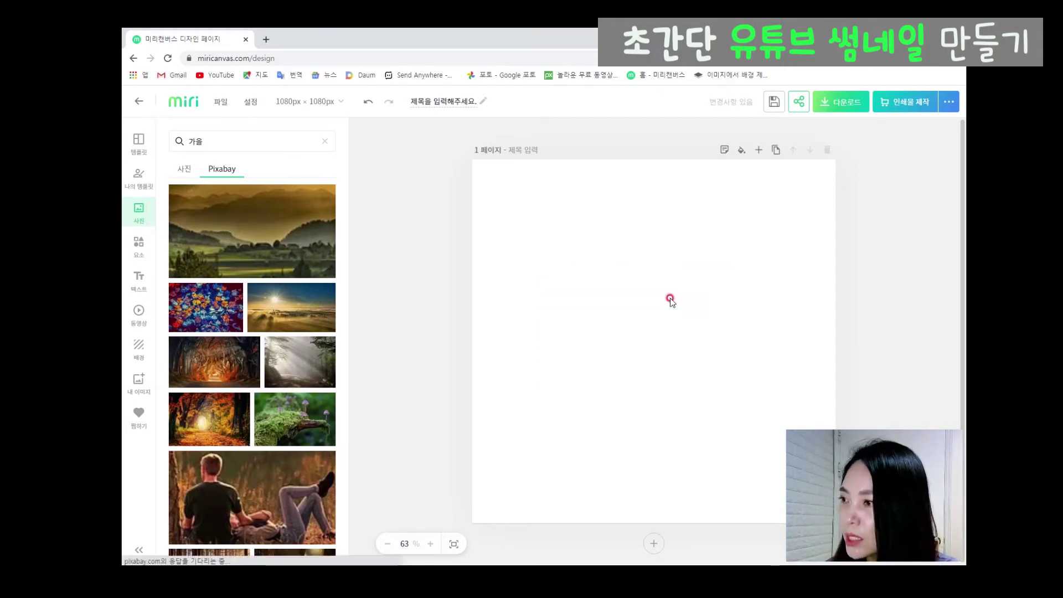
Look through the design elements, from illustrations, combinations and shapes to lines, frames and tables.
click(139, 247)
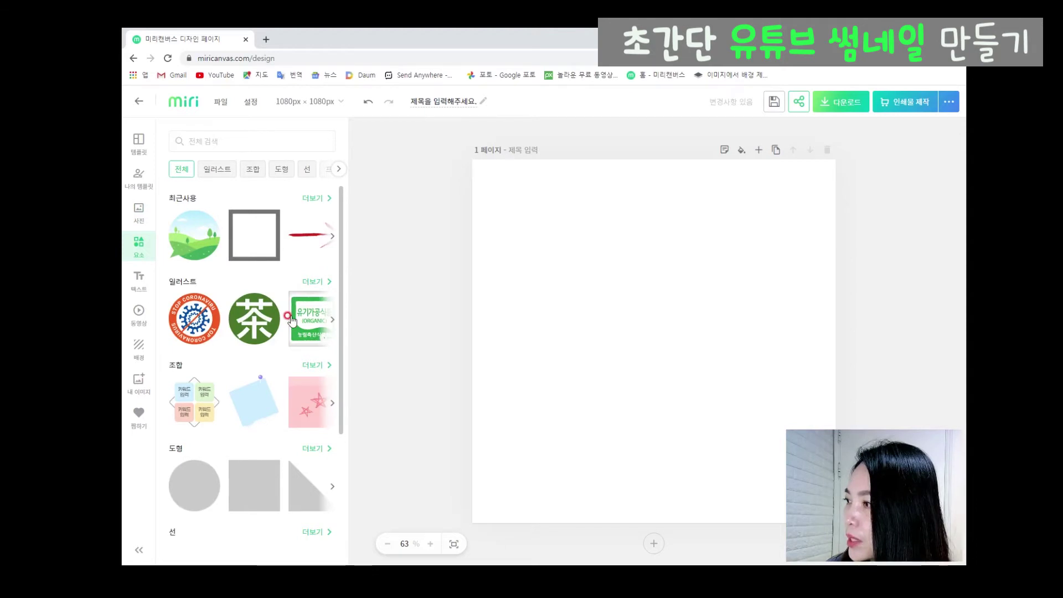
scroll(291, 319, down, 3)
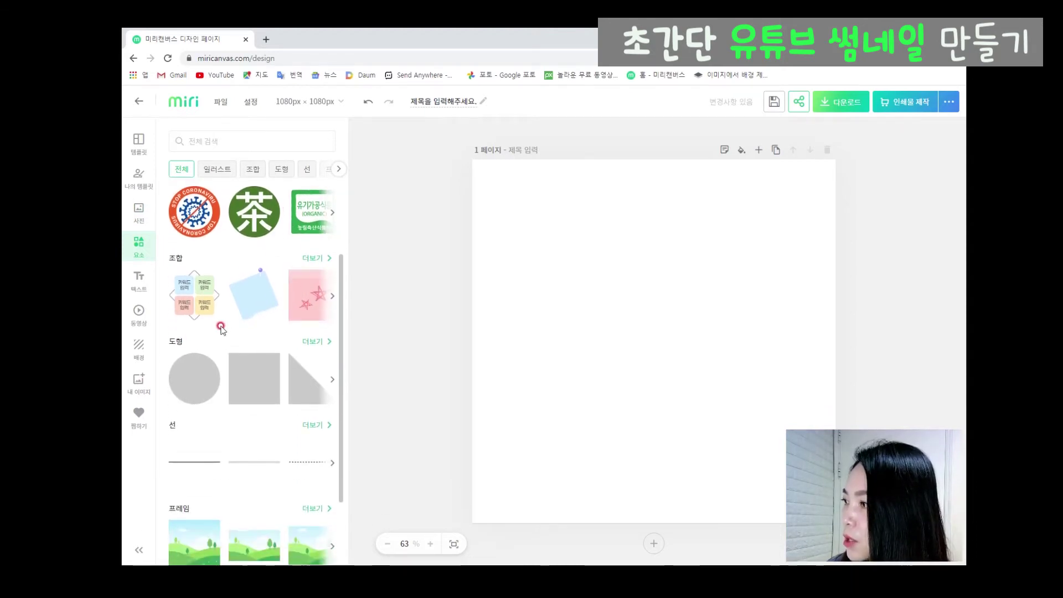
scroll(280, 332, down, 4)
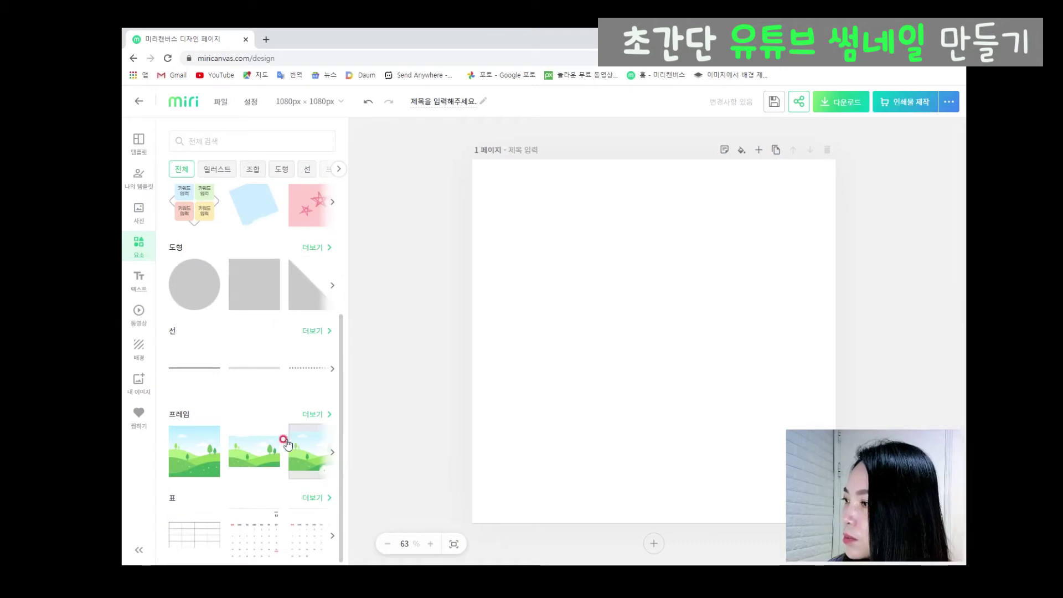
scroll(268, 498, up, 7)
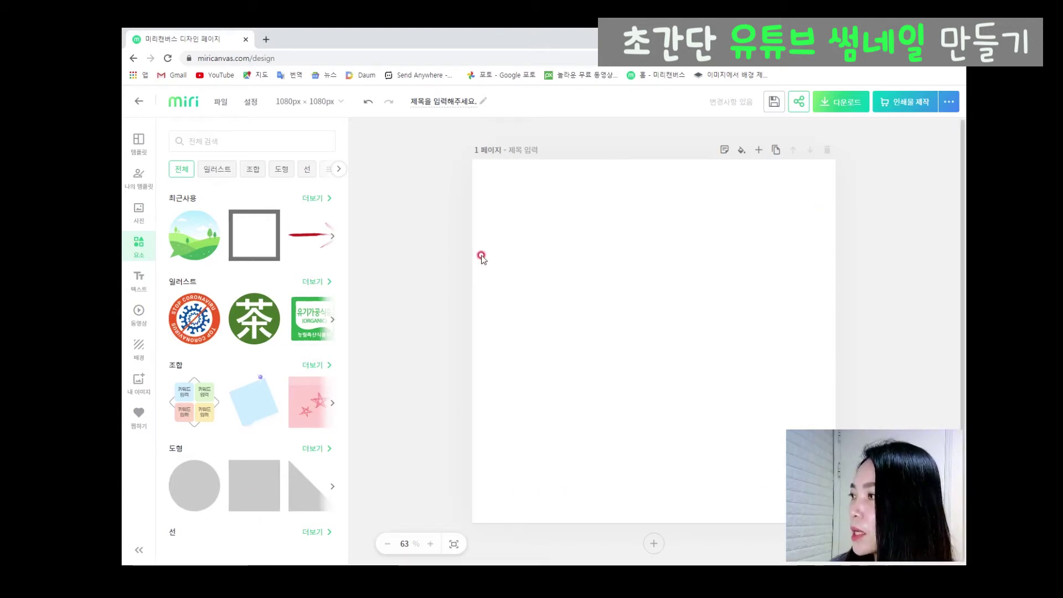
Browse the ready-made text combinations (조합) and the decorated text styles (스타일).
click(139, 284)
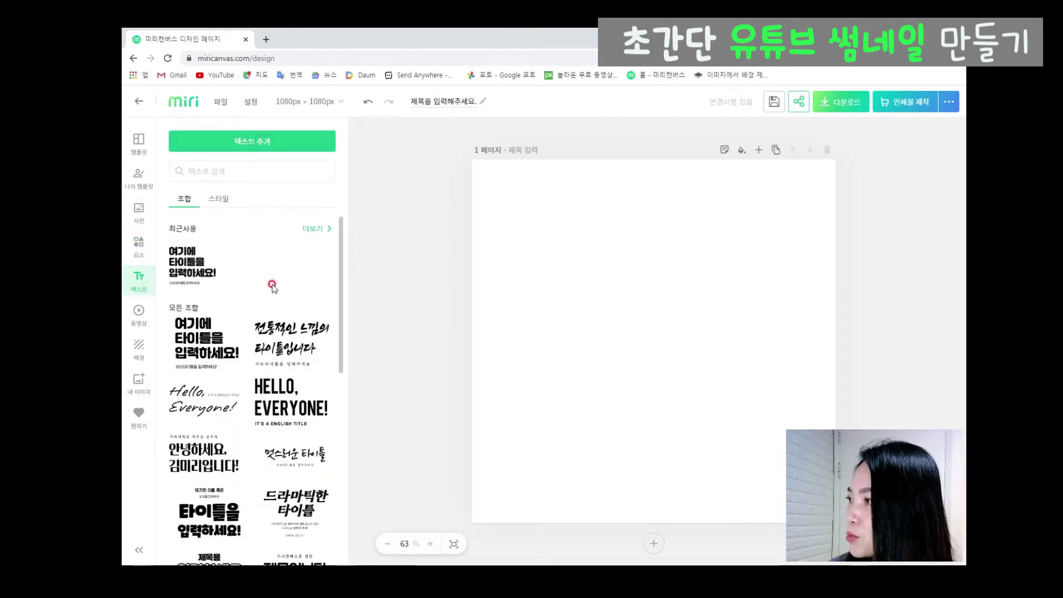
scroll(272, 286, down, 10)
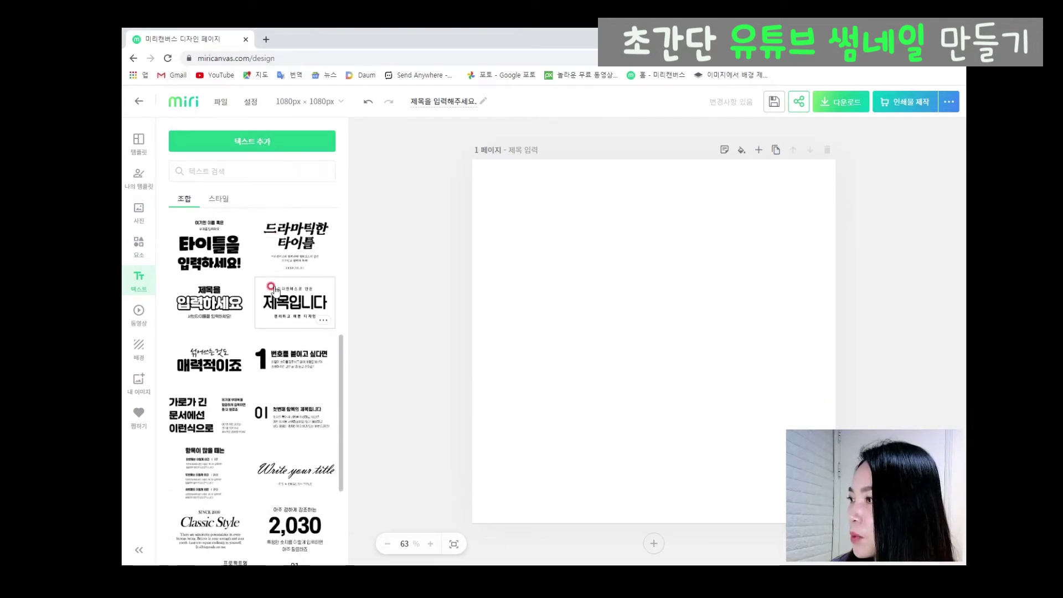
scroll(272, 288, down, 1)
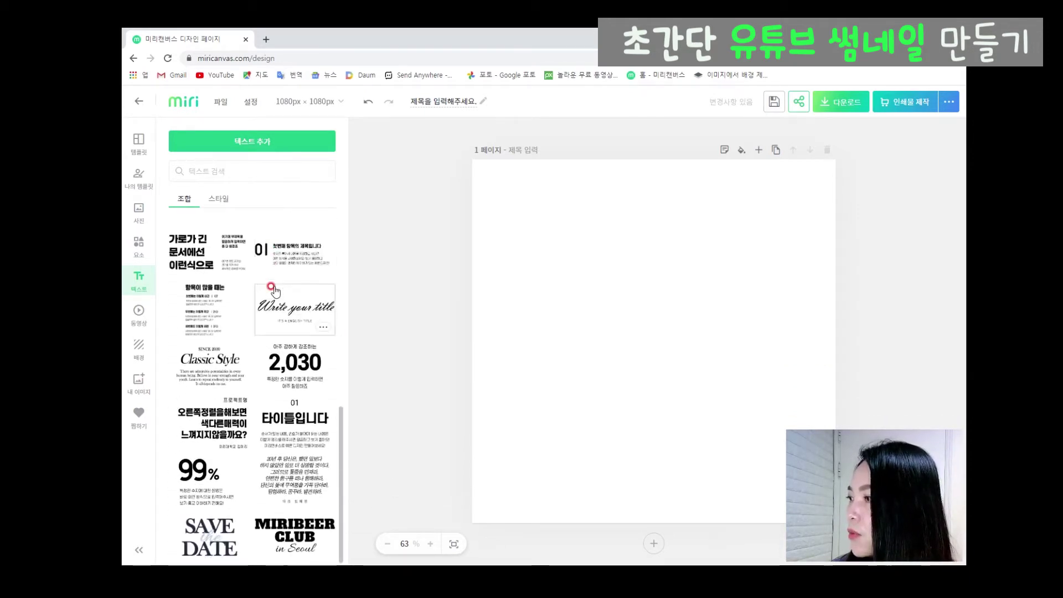
click(217, 198)
scroll(313, 363, down, 3)
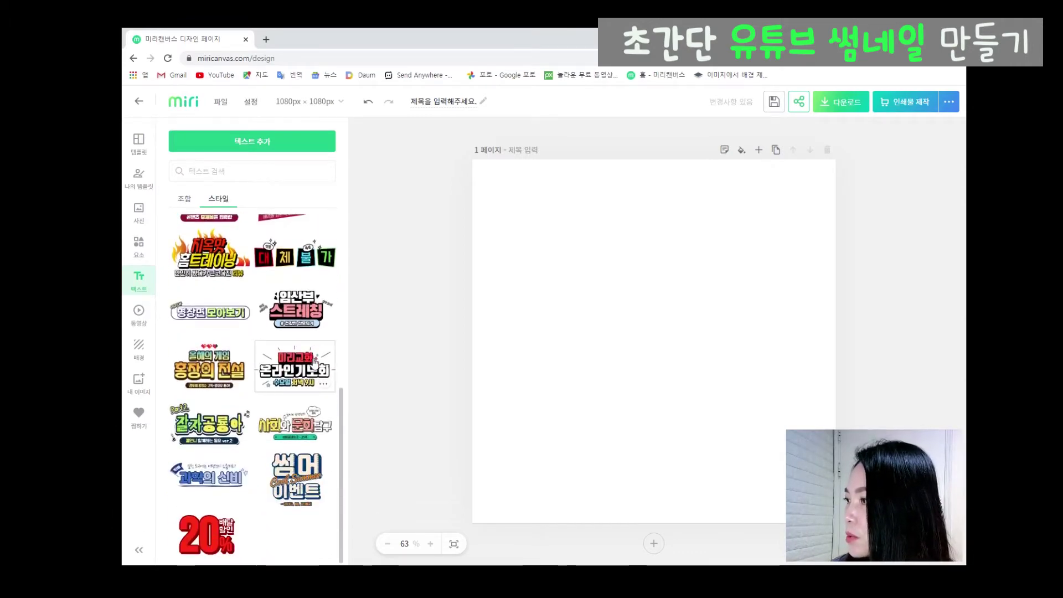
scroll(315, 361, up, 5)
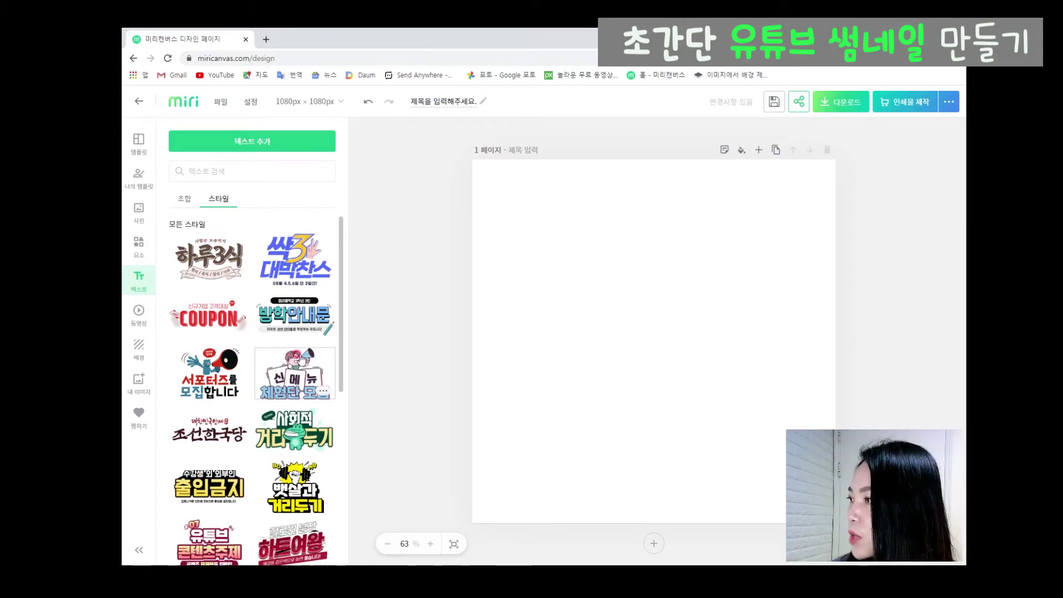
View the option for embedding a YouTube video by URL, and open the background pattern collection.
click(136, 314)
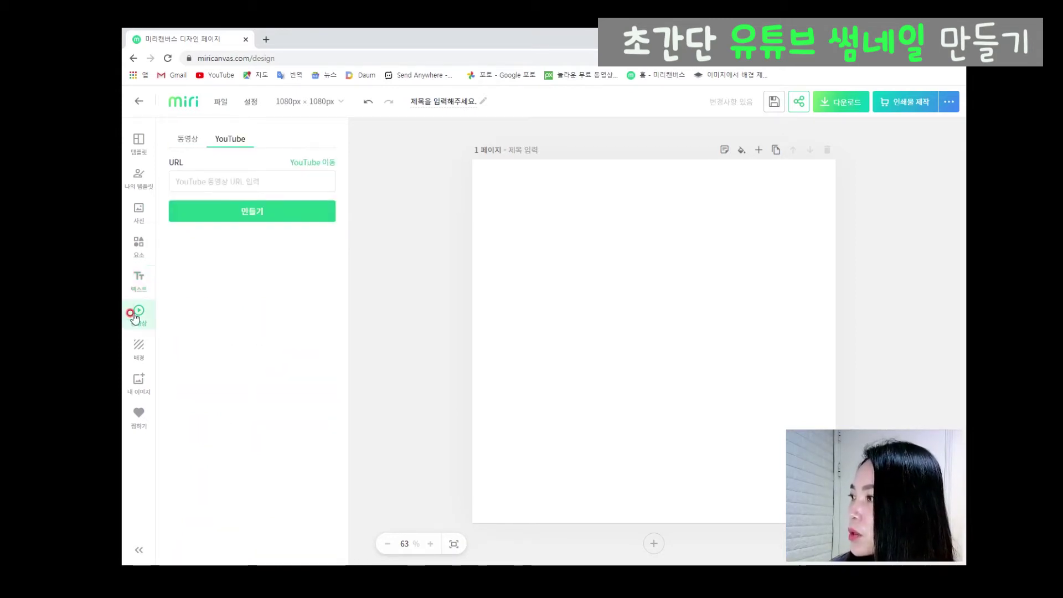
click(209, 184)
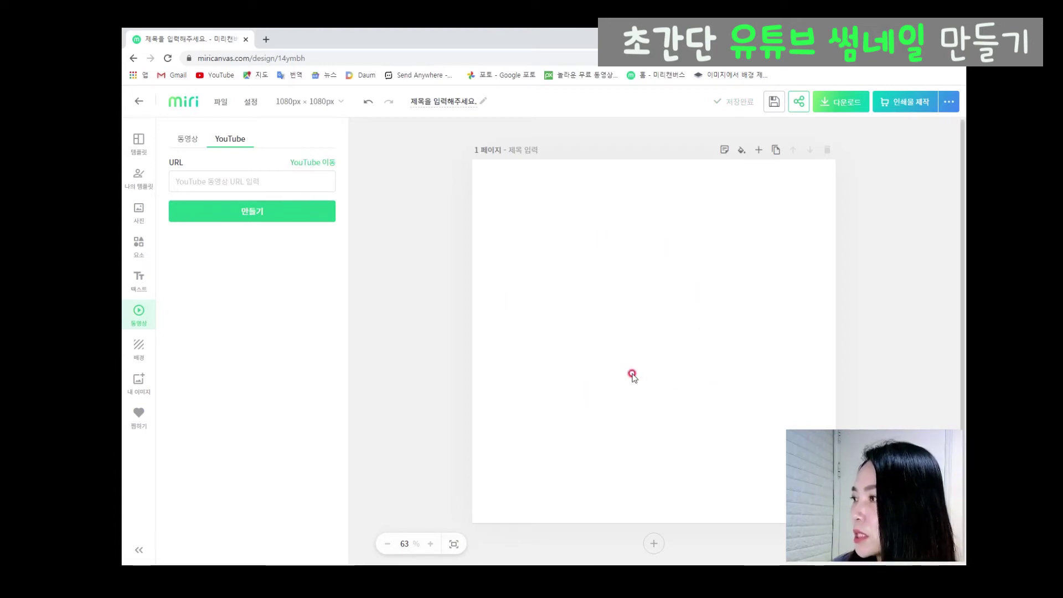
click(133, 348)
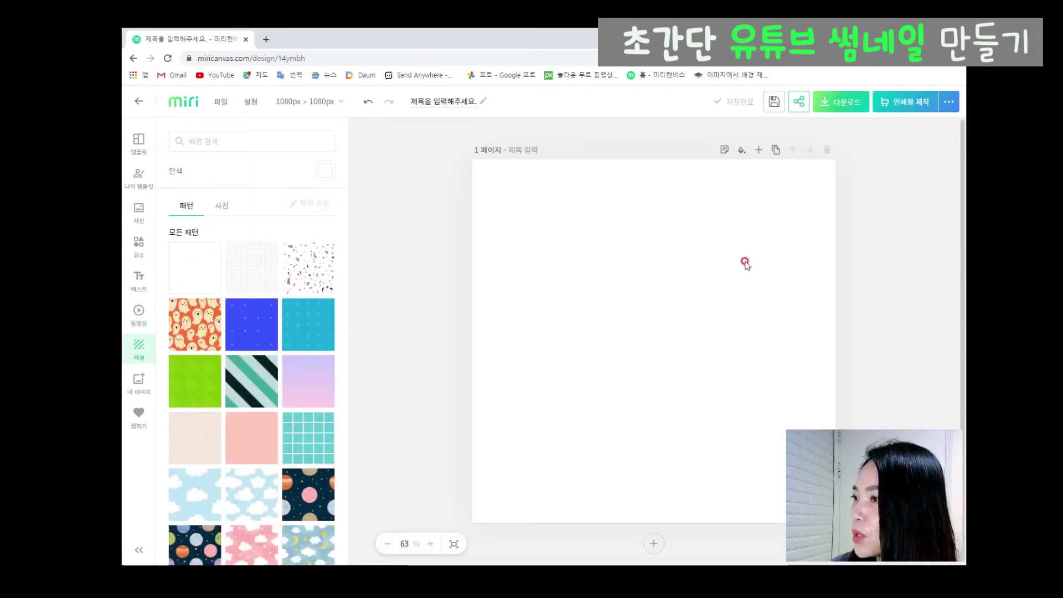
Try the grid, blue cross and teal shape patterns as the page background, and undo all three.
click(246, 279)
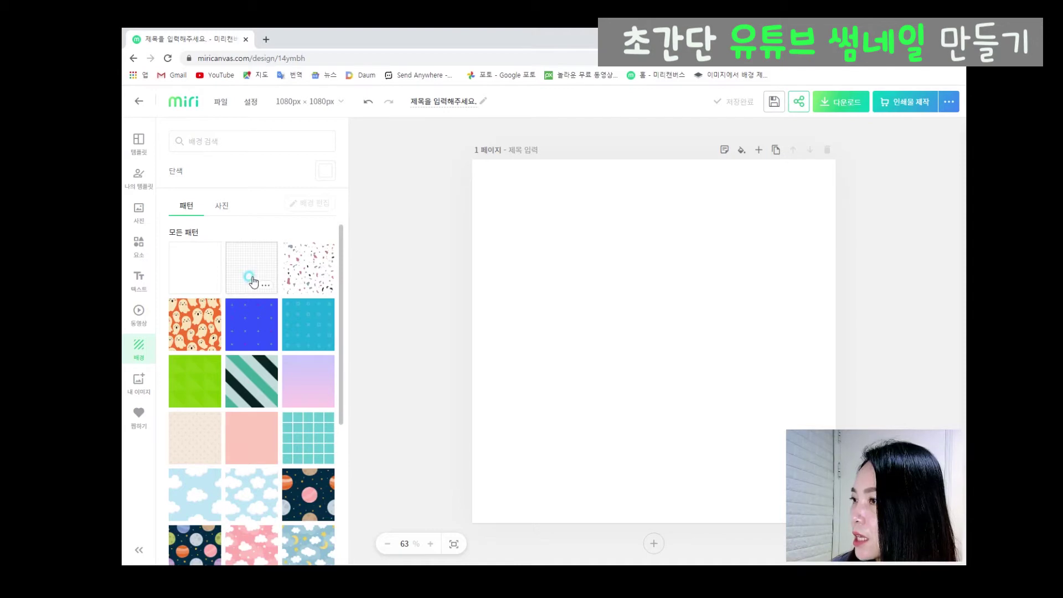
click(251, 406)
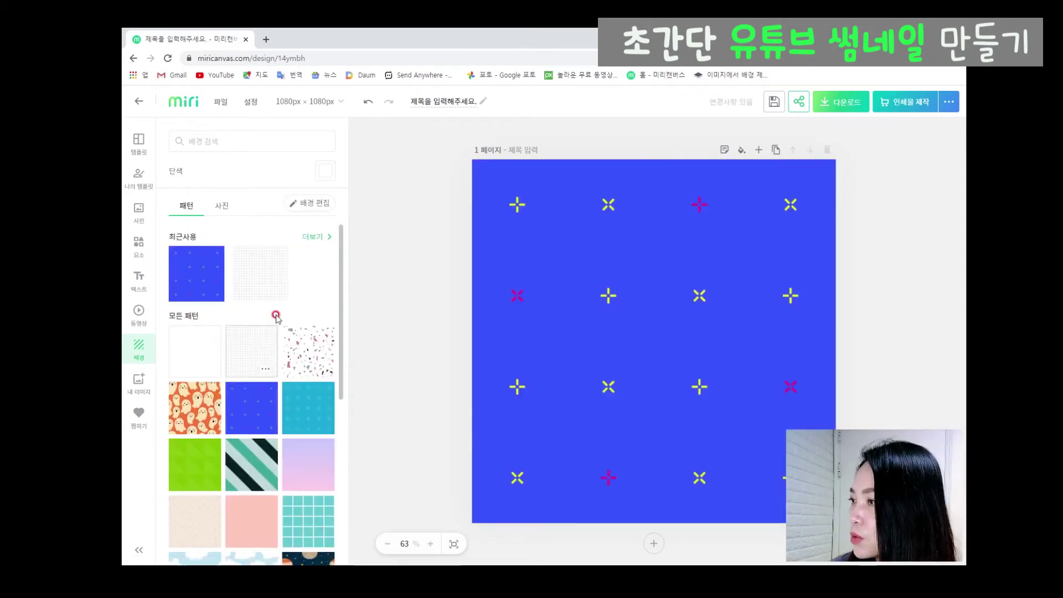
click(311, 412)
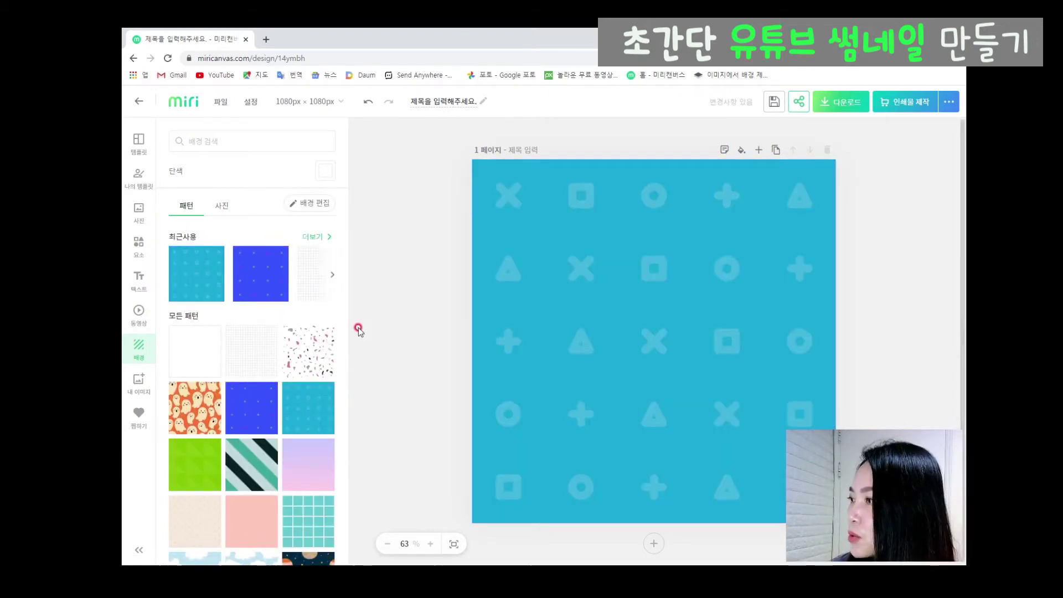
click(367, 106)
click(366, 105)
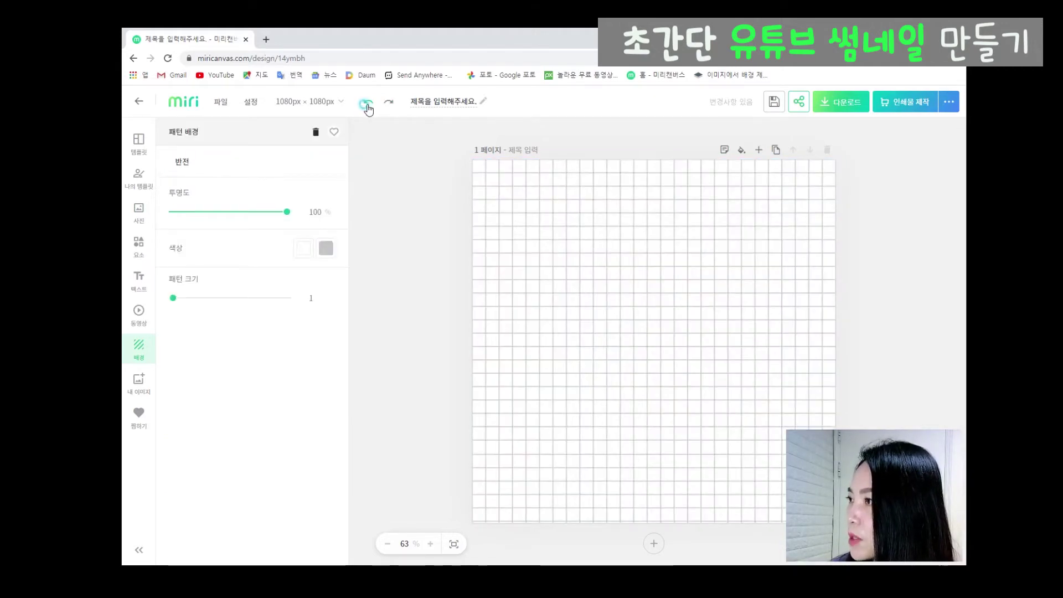
click(366, 105)
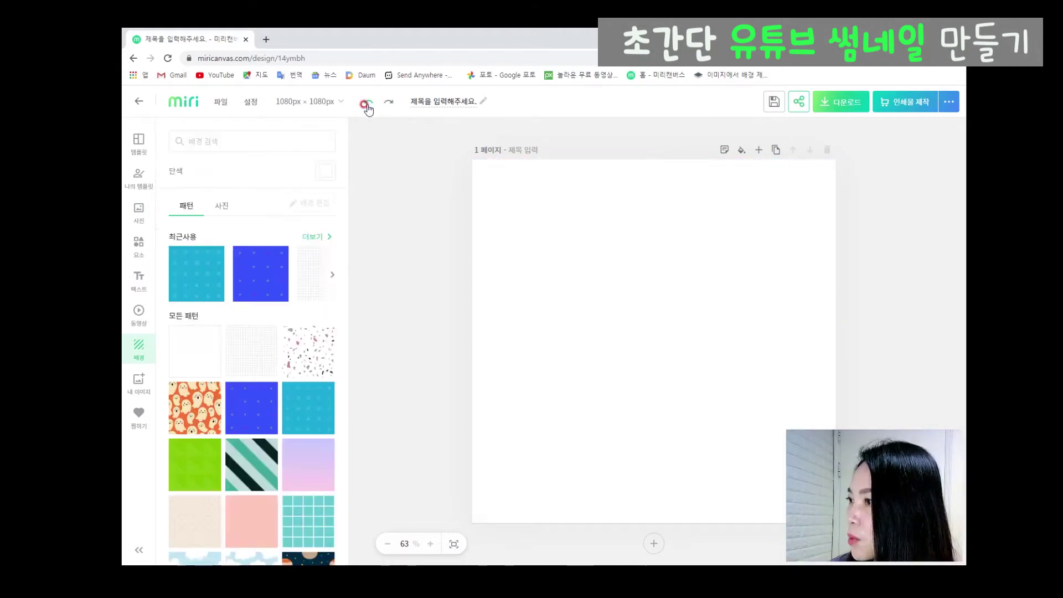
View the uploaded images, and resize the design to the YouTube thumbnail (썸네일) preset of 1280 × 720 px.
click(141, 379)
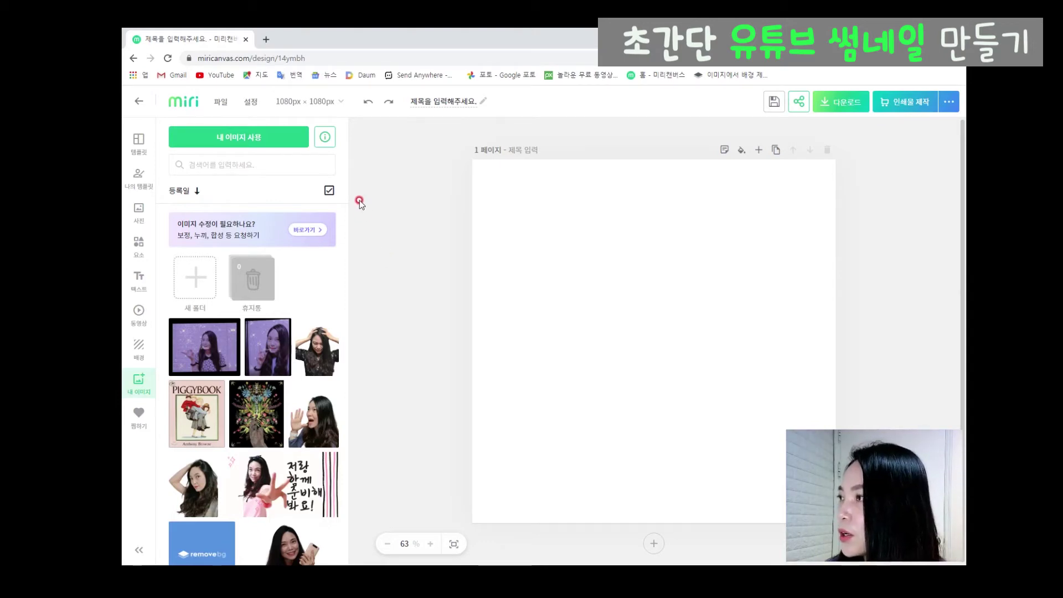
click(339, 101)
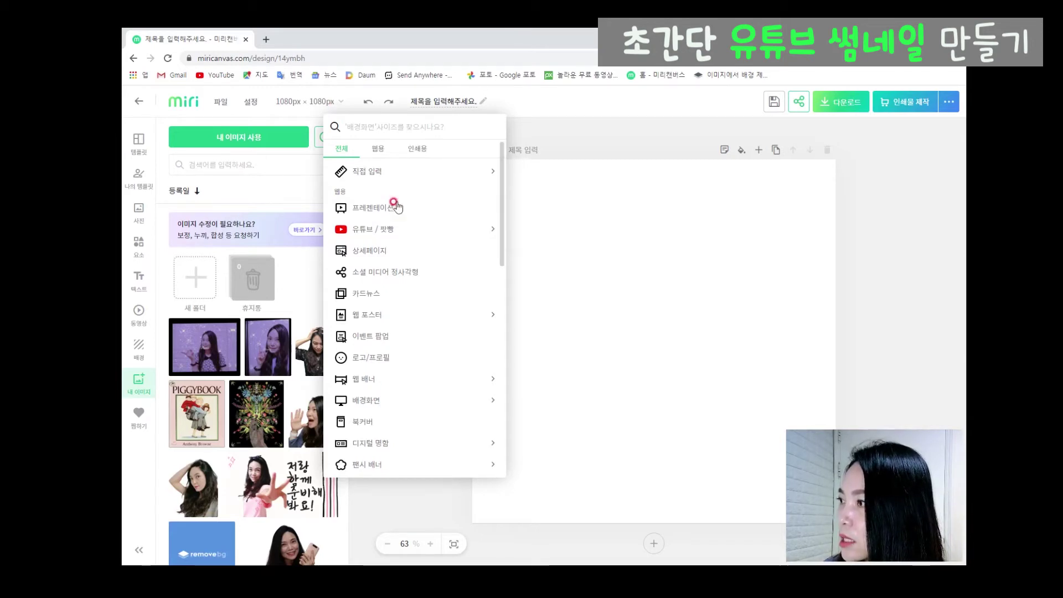
click(401, 231)
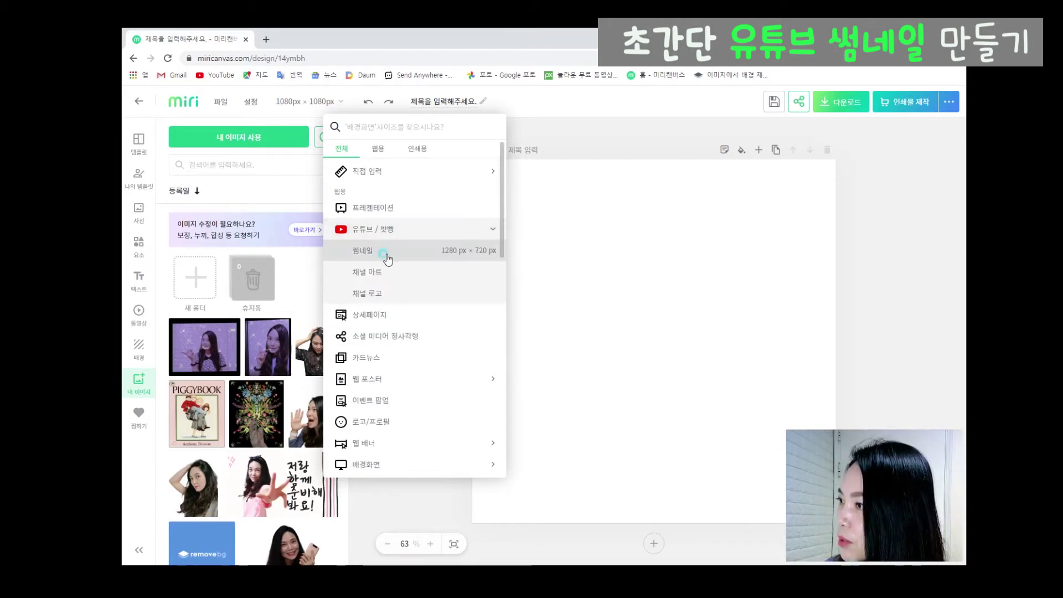
click(387, 255)
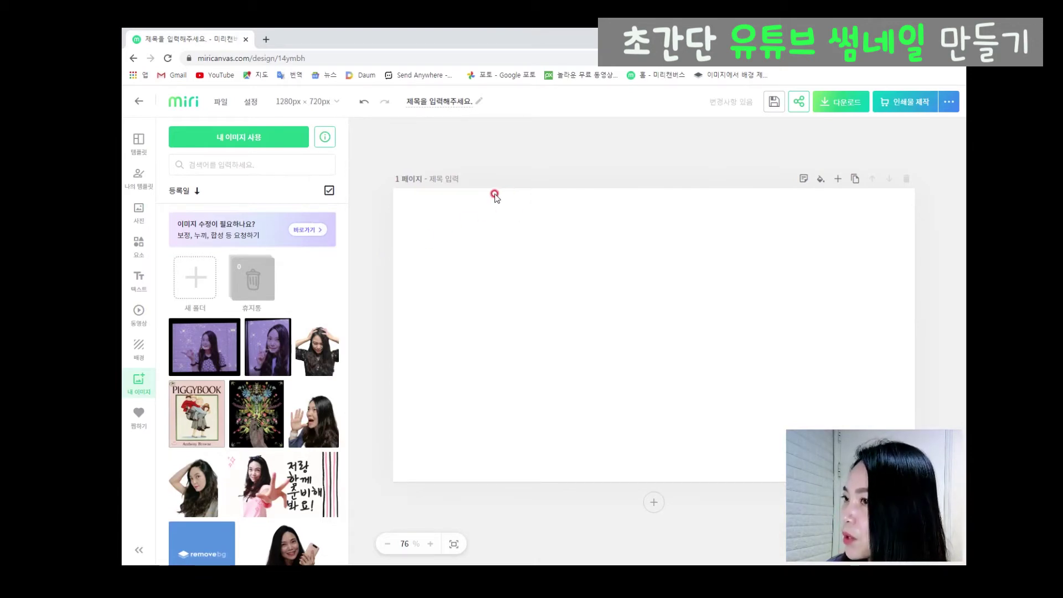
Apply a custom design size of 1920 × 1080 px.
click(335, 103)
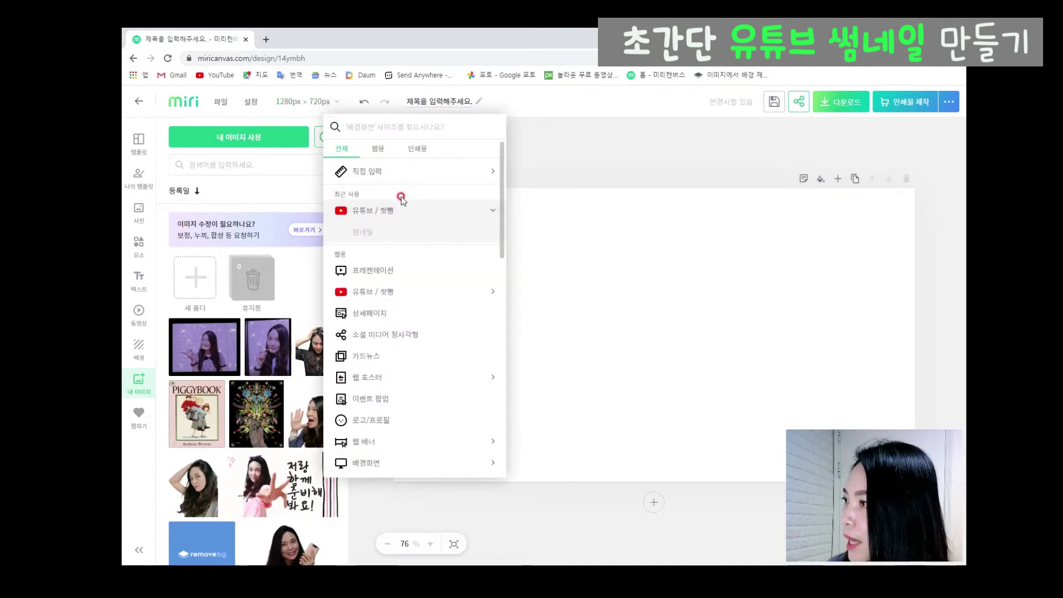
click(390, 172)
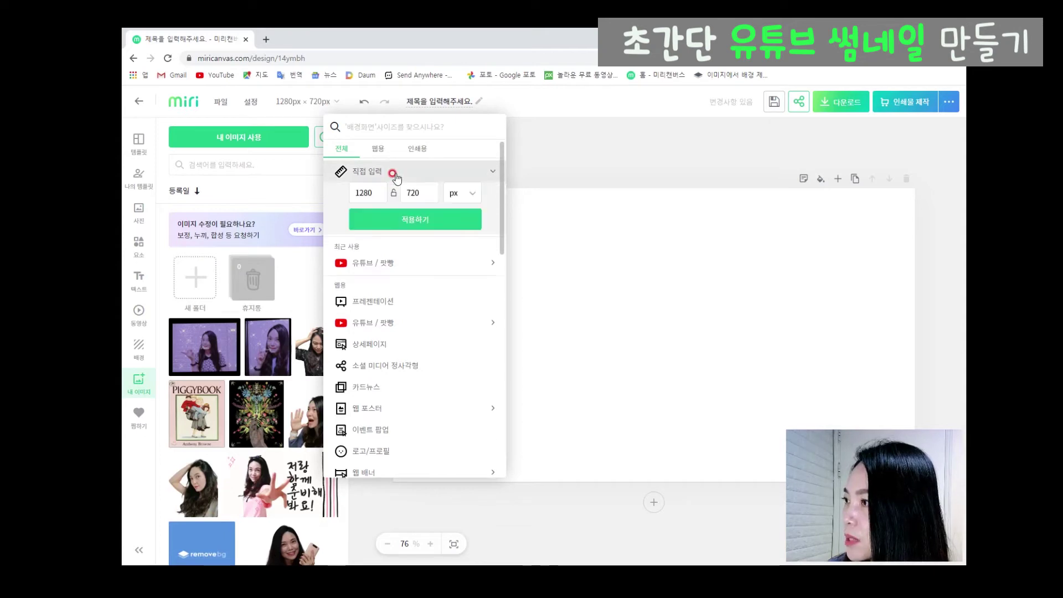
drag(374, 193, 339, 196)
text(1920)
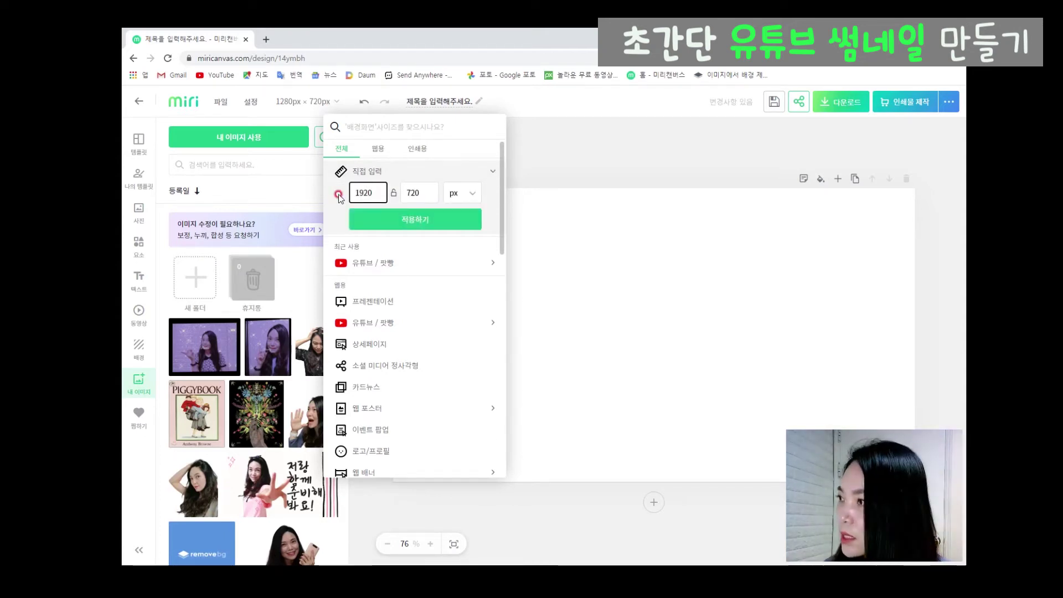
drag(419, 204, 402, 198)
text(1080)
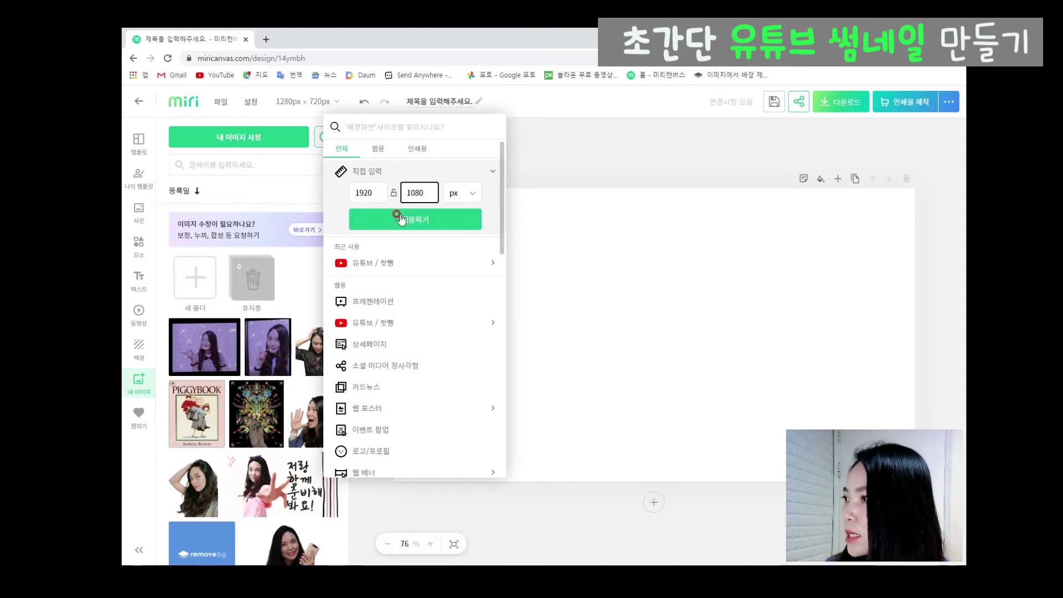
click(405, 220)
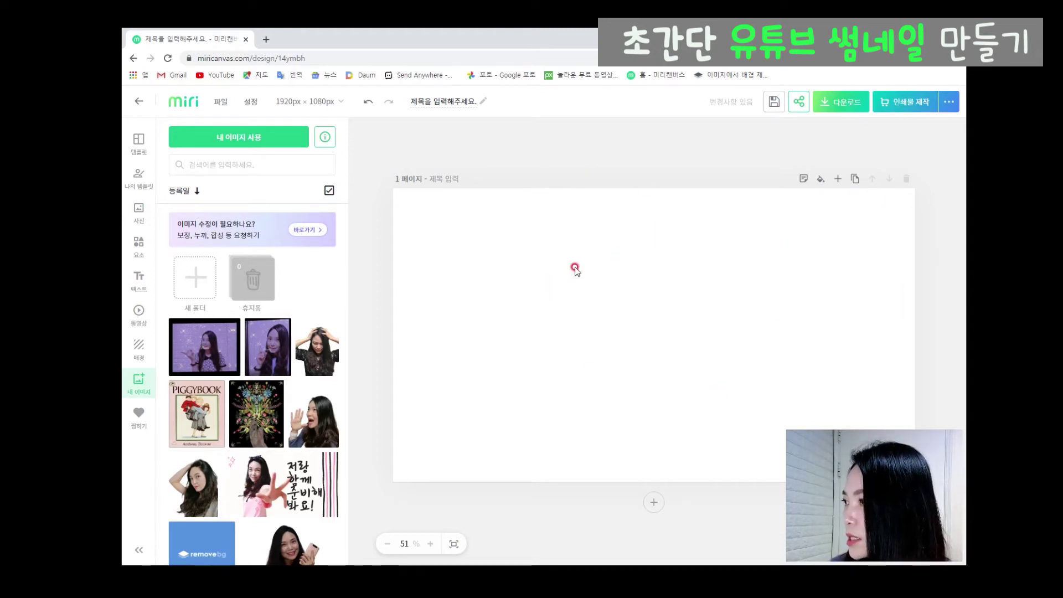
Clear the 가을 presentation template search and filter the templates to YouTube thumbnails (유튜브 / 팟빵 썸네일).
click(139, 152)
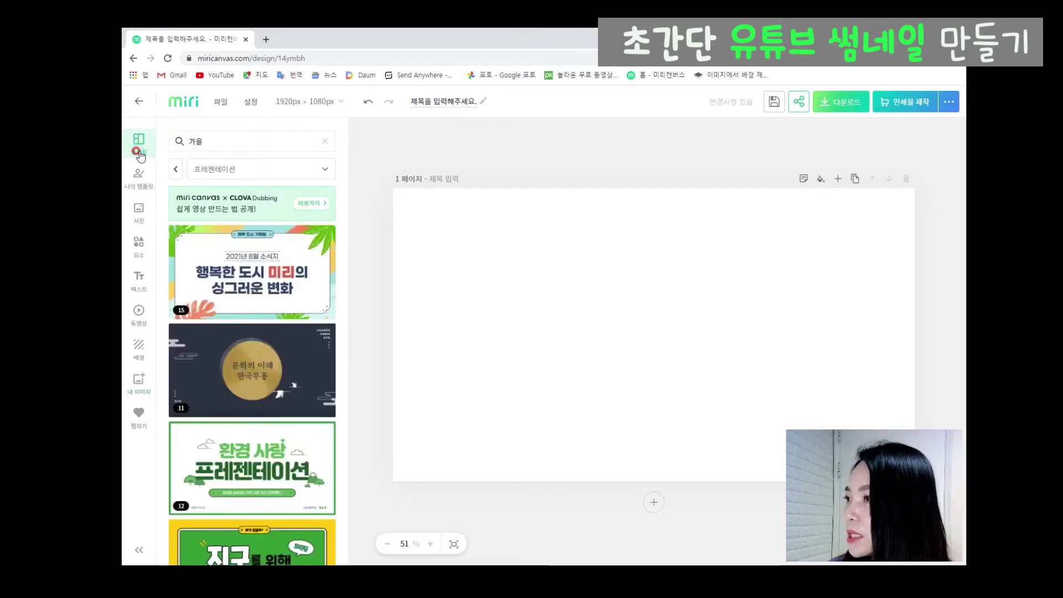
click(173, 171)
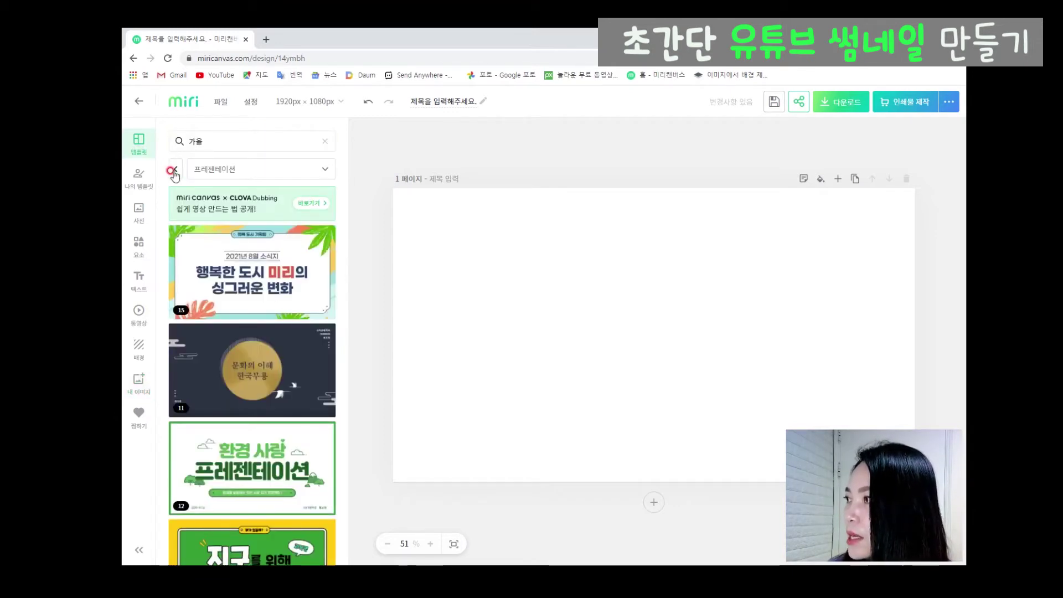
click(201, 118)
click(324, 169)
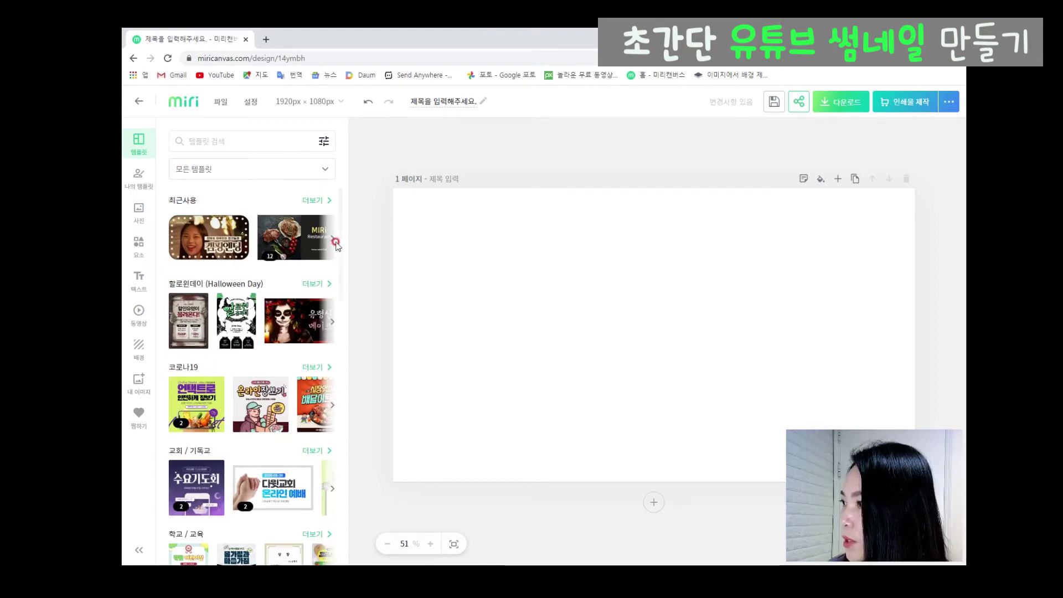
scroll(306, 357, down, 5)
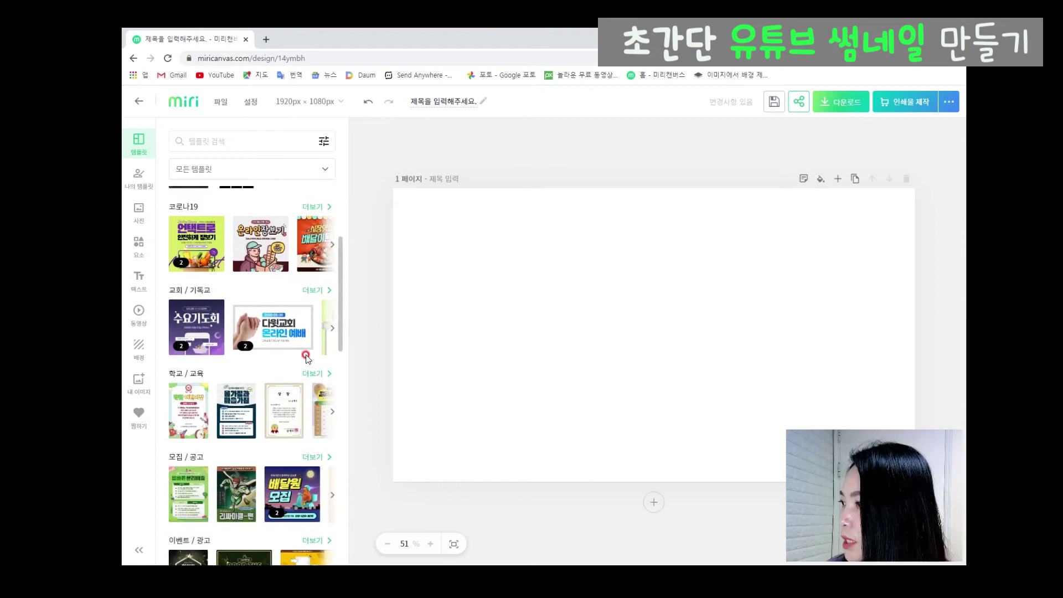
click(252, 169)
click(253, 303)
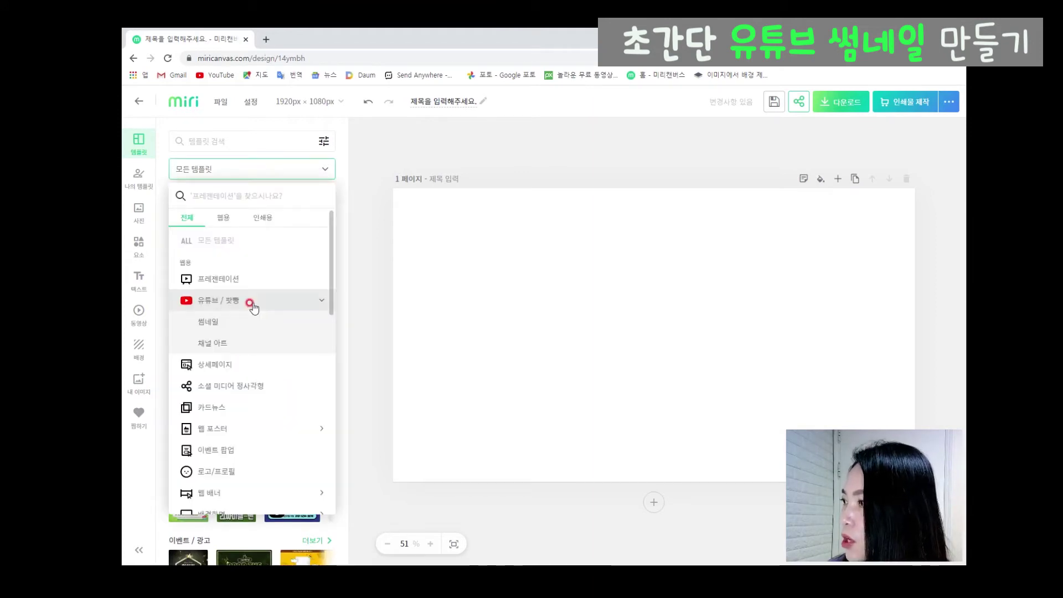
click(212, 322)
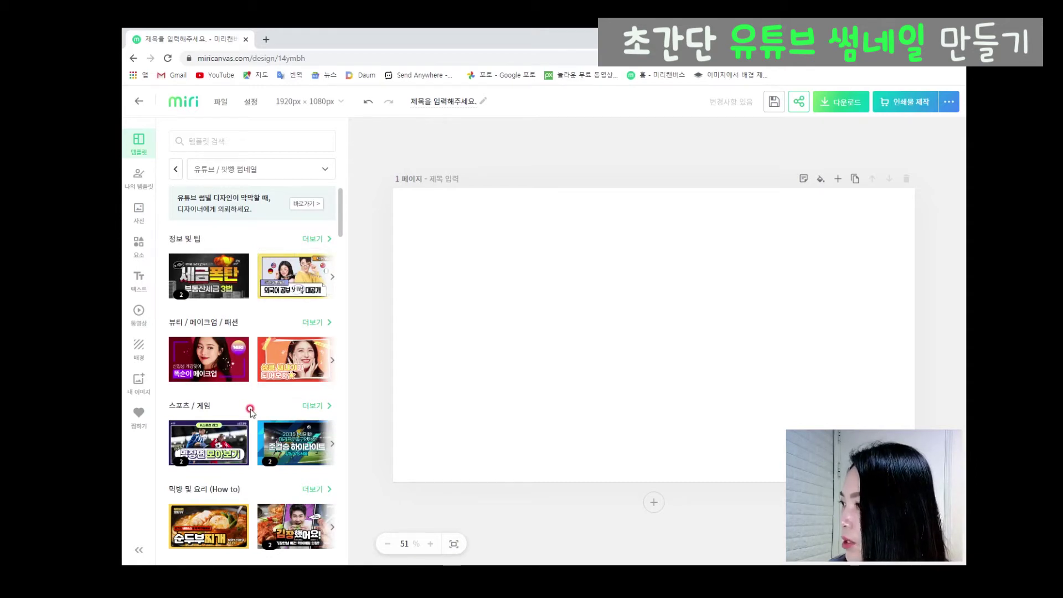
Show all vlog (브이로그) thumbnail templates and apply the 캠핑엔딩 template with the dotted border to the page.
scroll(250, 410, down, 3)
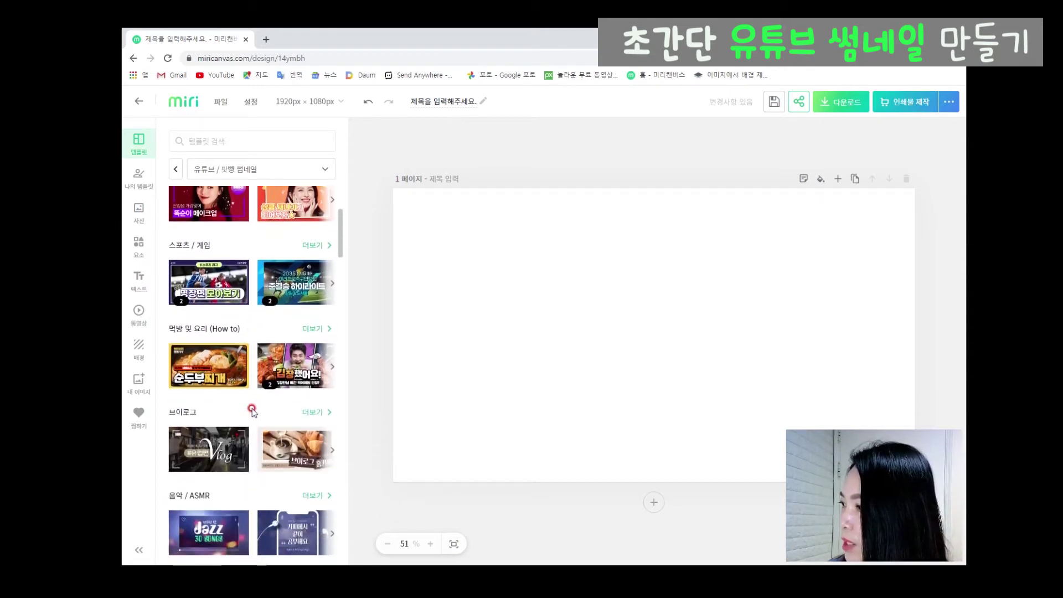
click(310, 411)
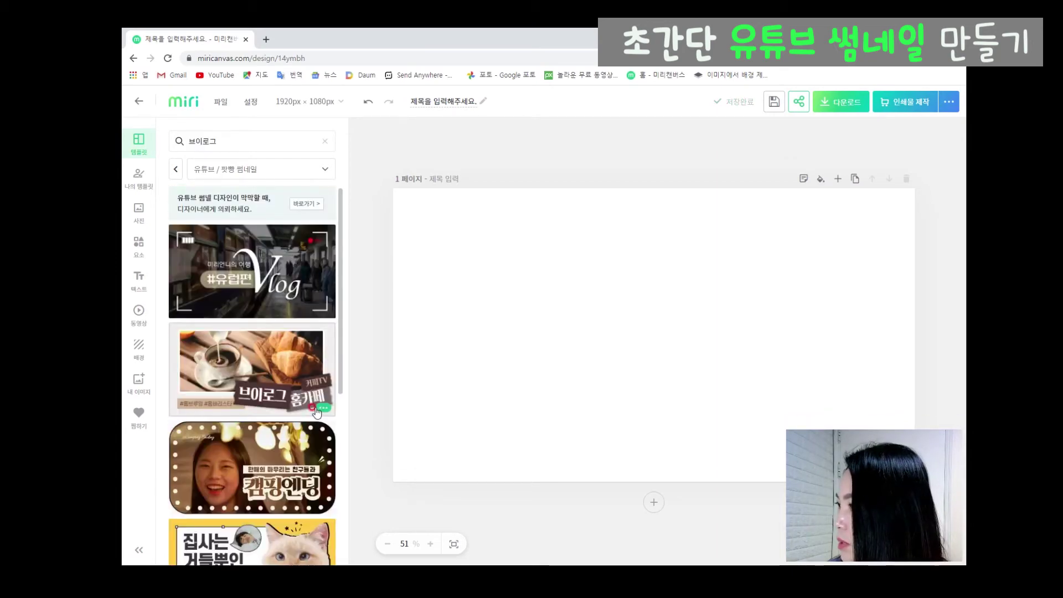
scroll(261, 409, down, 1)
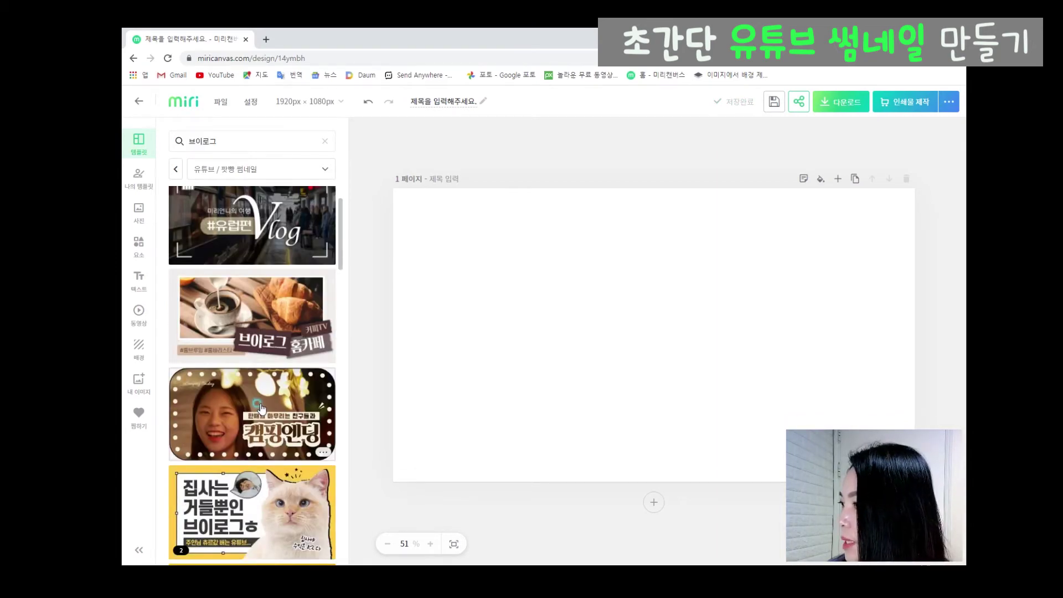
drag(261, 408, 532, 345)
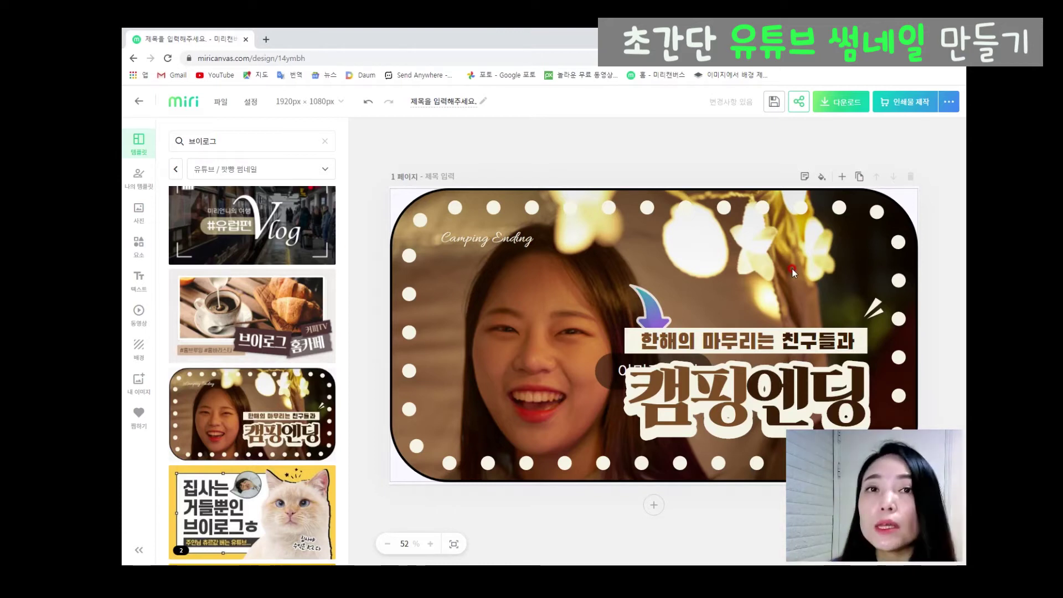
Delete the photo of the smiling woman from the template's frame, keeping the frame itself.
click(513, 330)
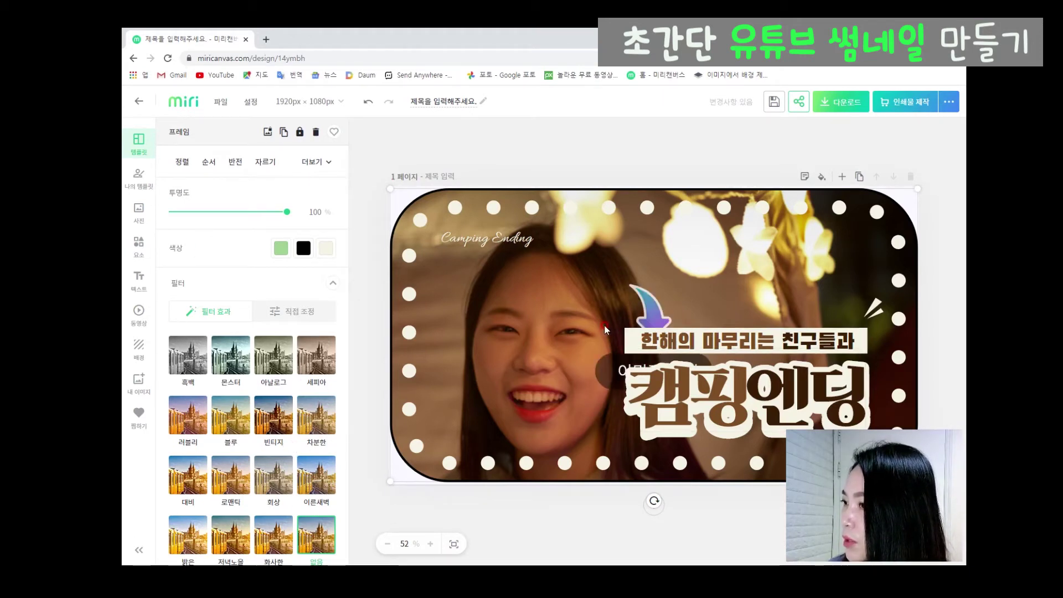
click(526, 320)
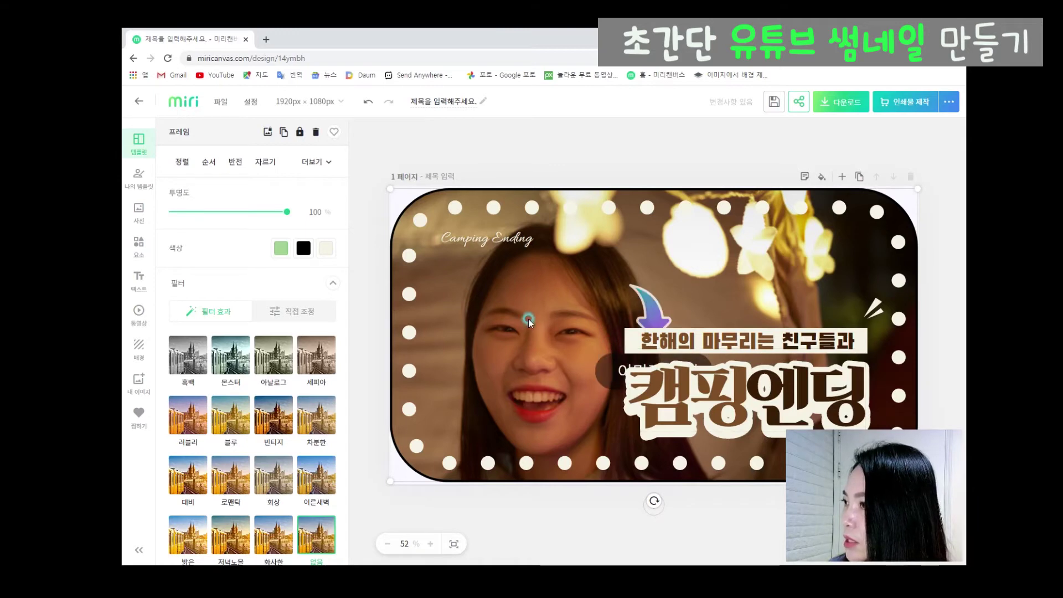
key(Delete)
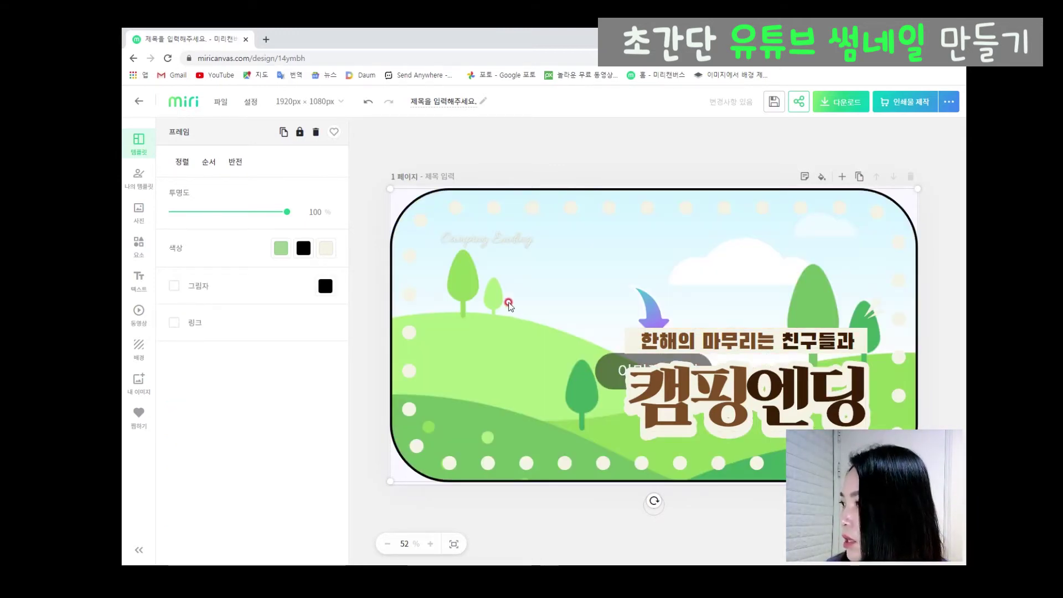
Upload the autumn forest image avenue-4591121_1920 from the 다운로드 folder and place it inside the template's frame.
click(139, 383)
click(238, 136)
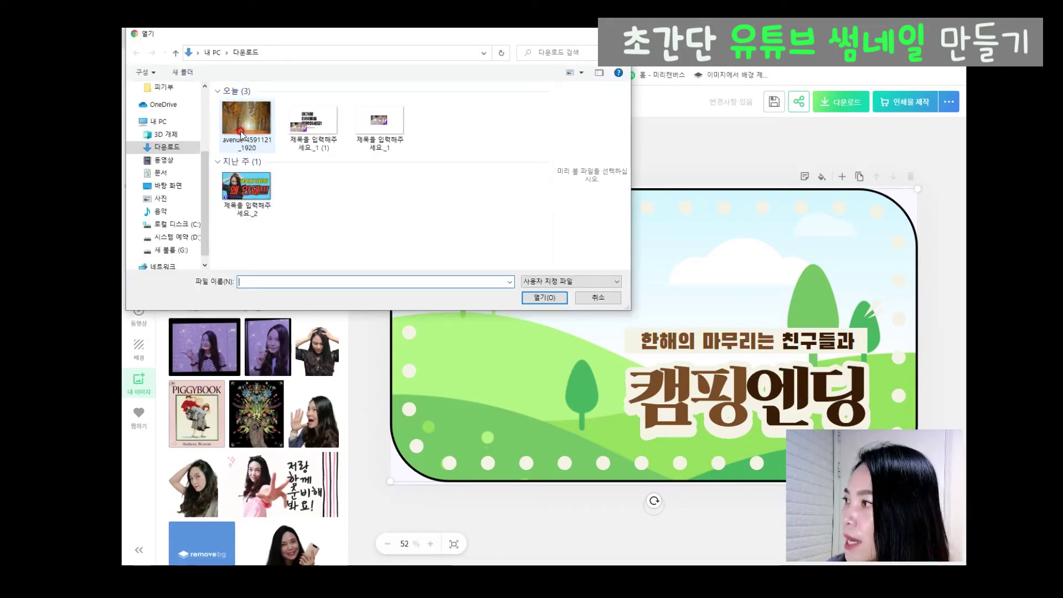
click(242, 135)
click(544, 298)
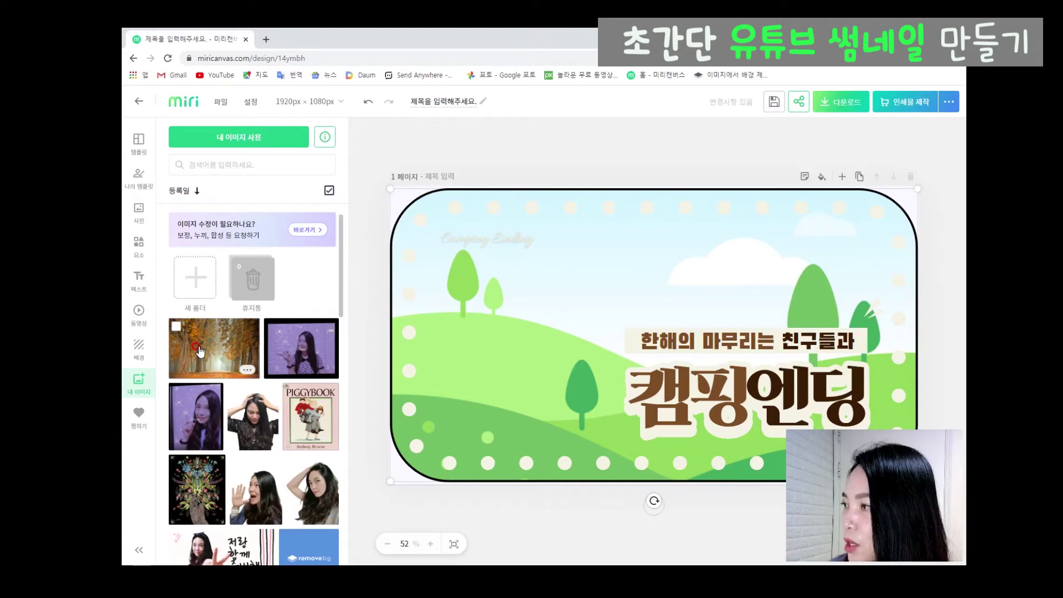
drag(199, 350, 552, 326)
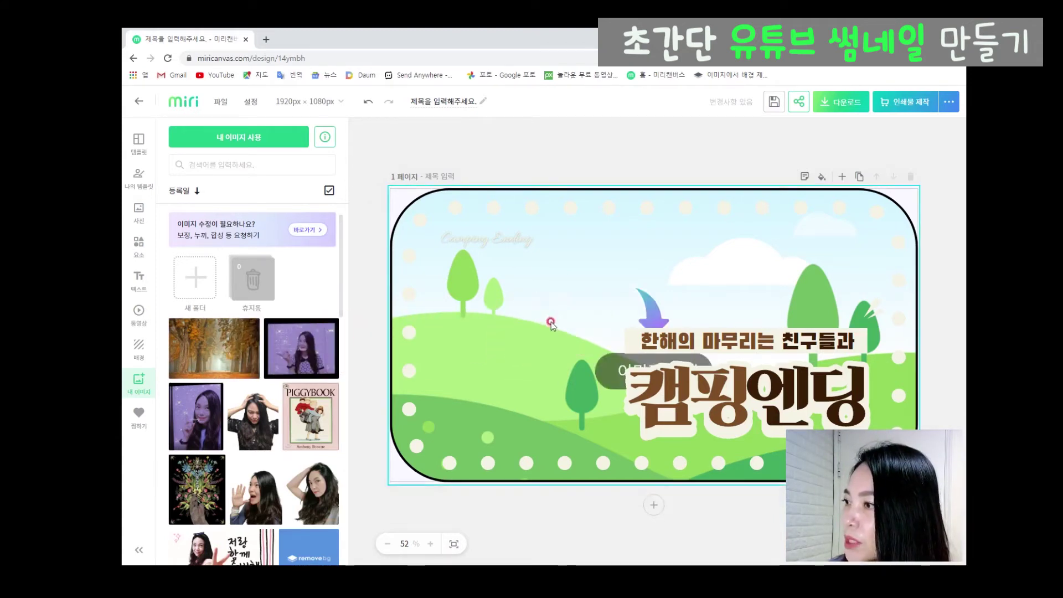
Examine the framed forest photo's opacity, colour, filter effect and manual adjustment options, down to shadow and link.
click(493, 266)
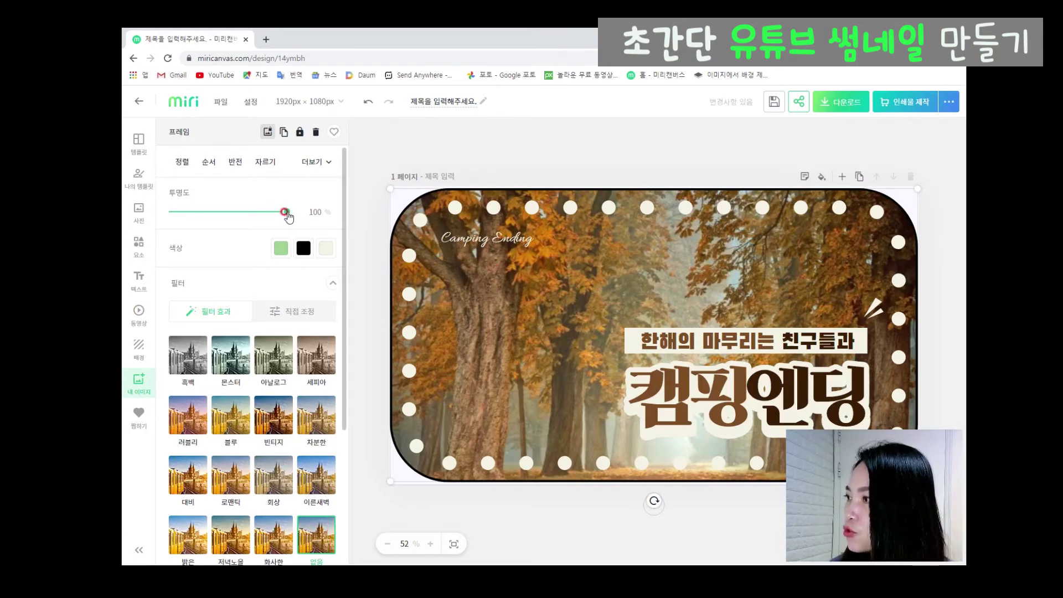
mouse_move(287, 212)
mouse_down()
mouse_move(249, 227)
mouse_move(292, 224)
mouse_up()
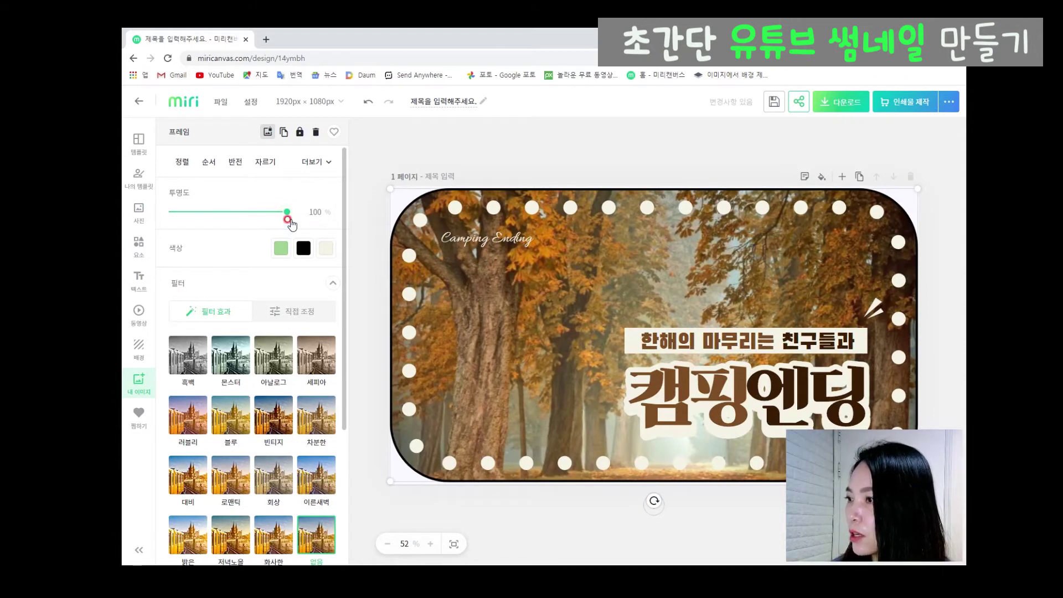
click(311, 243)
click(228, 313)
click(299, 311)
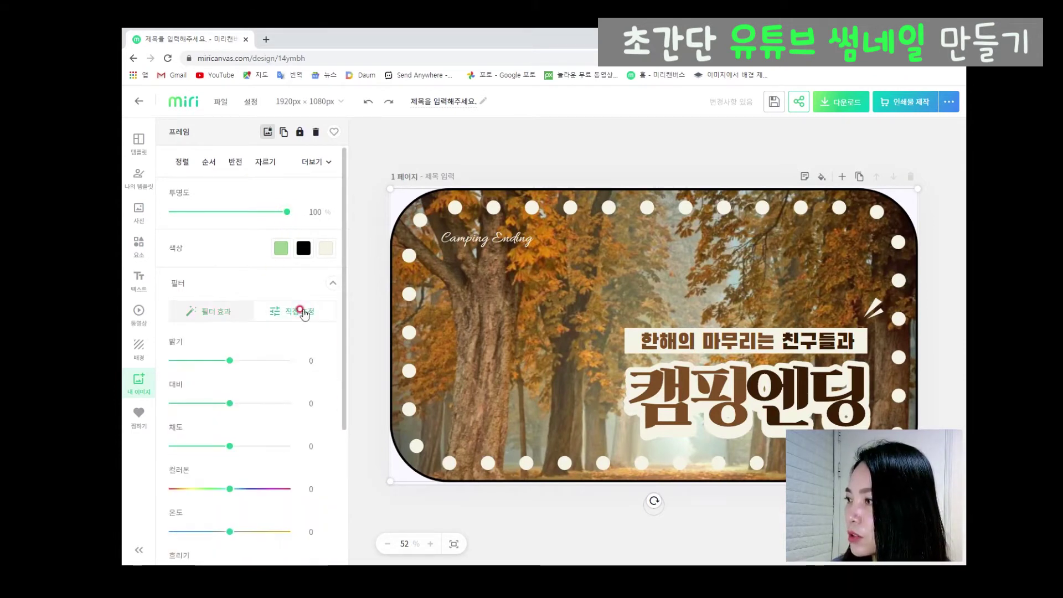
click(308, 403)
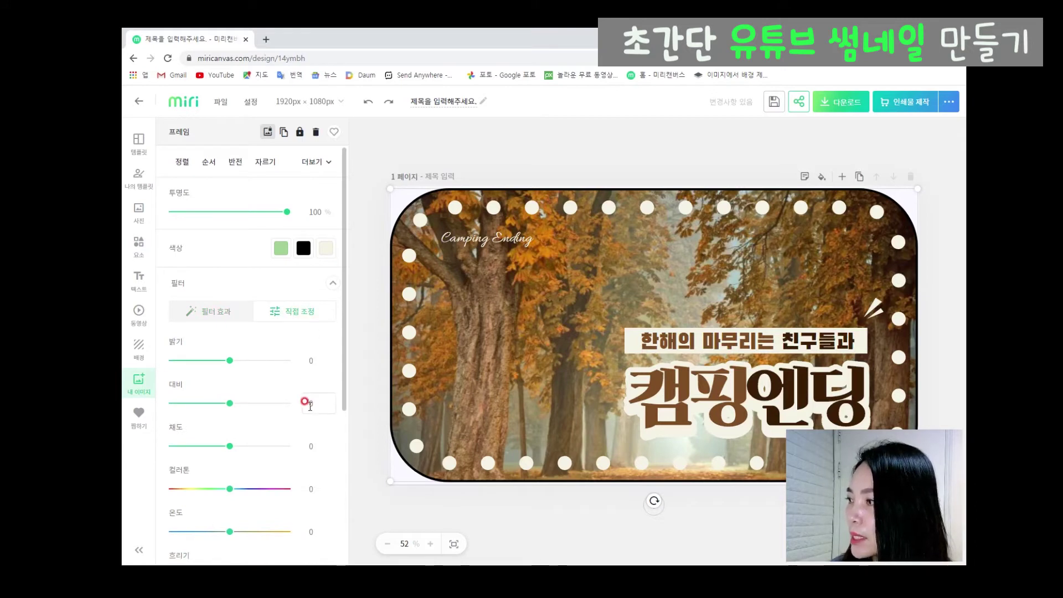
scroll(308, 403, down, 5)
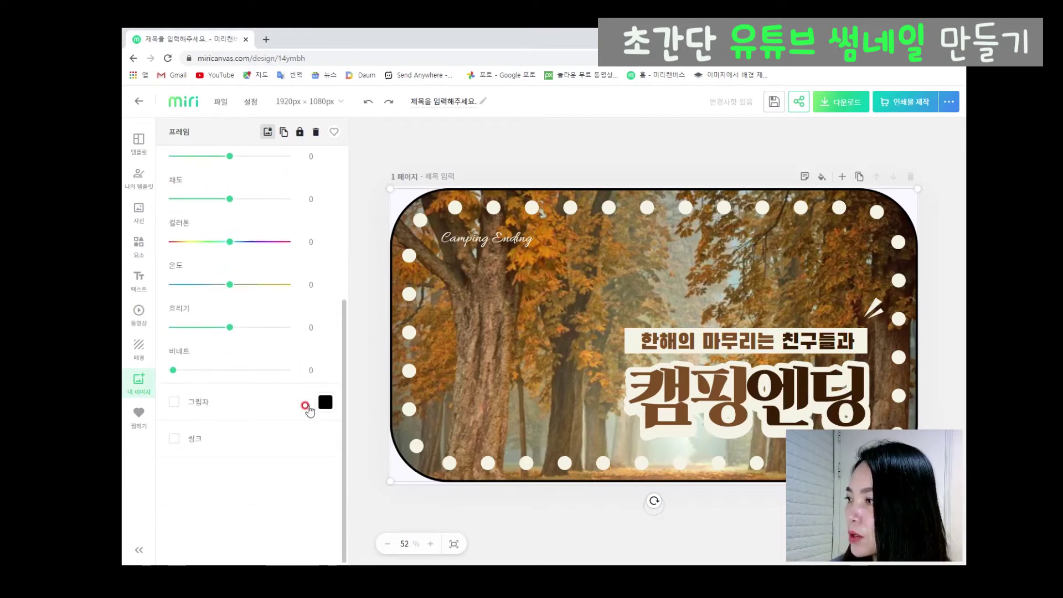
scroll(308, 408, up, 1)
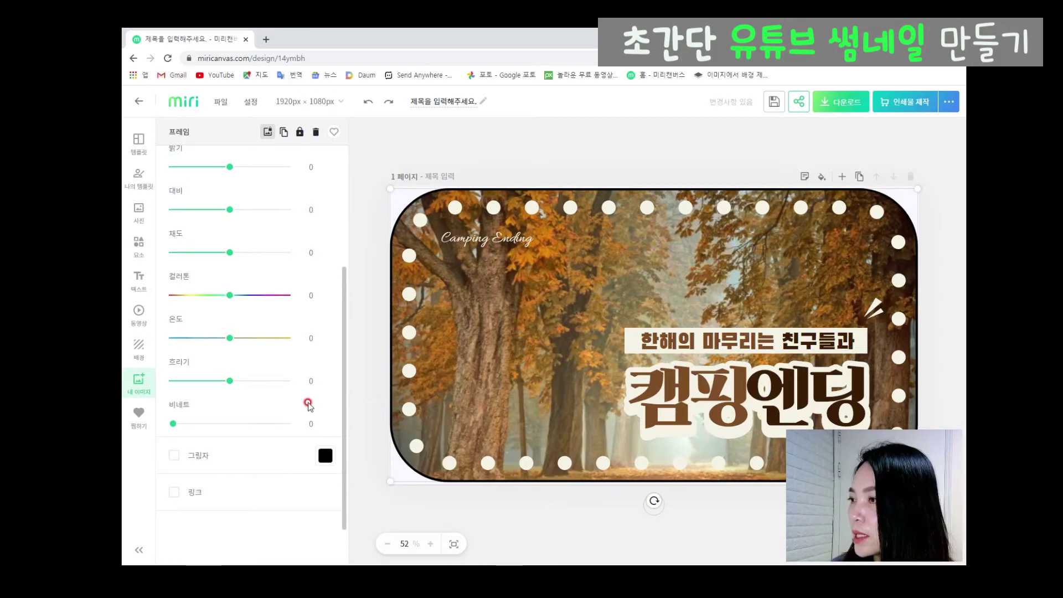
scroll(308, 404, up, 2)
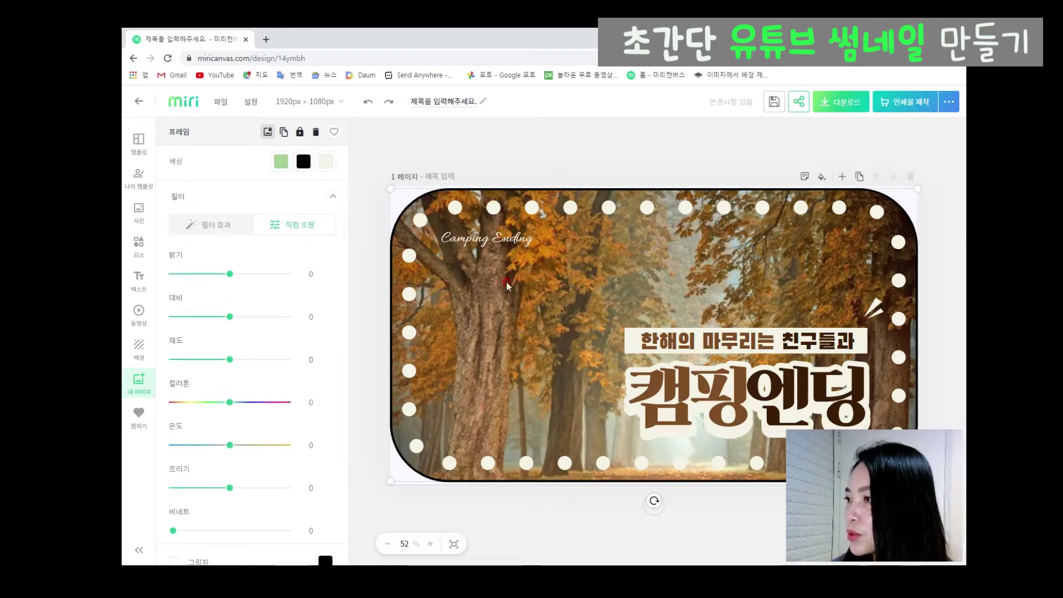
click(208, 225)
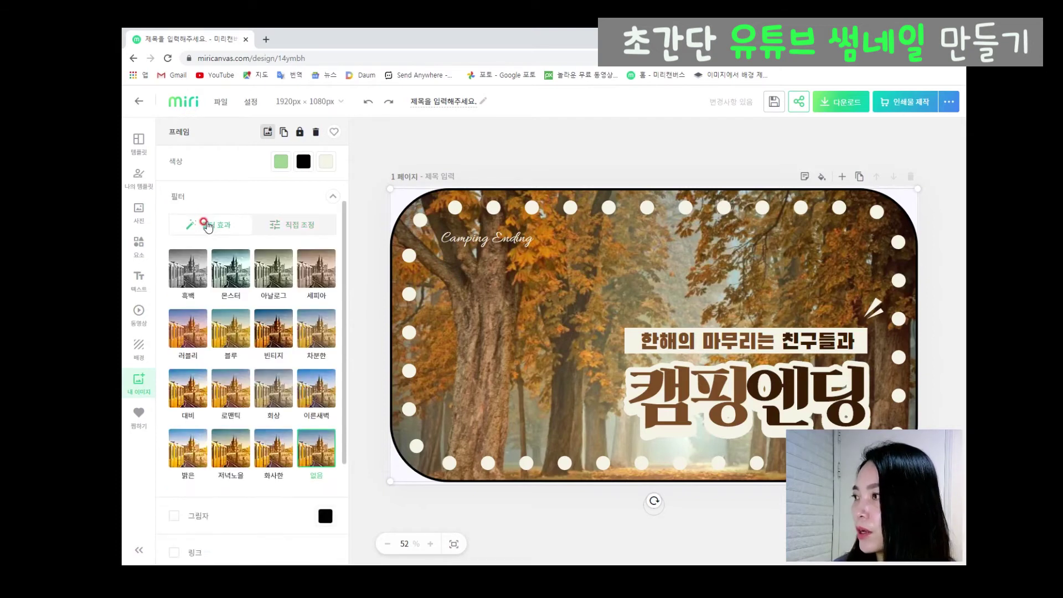
Replace the 한해의 마무리는 친구들과 subtitle above the 캠핑엔딩 title with 가을 여행은.
scroll(252, 376, down, 2)
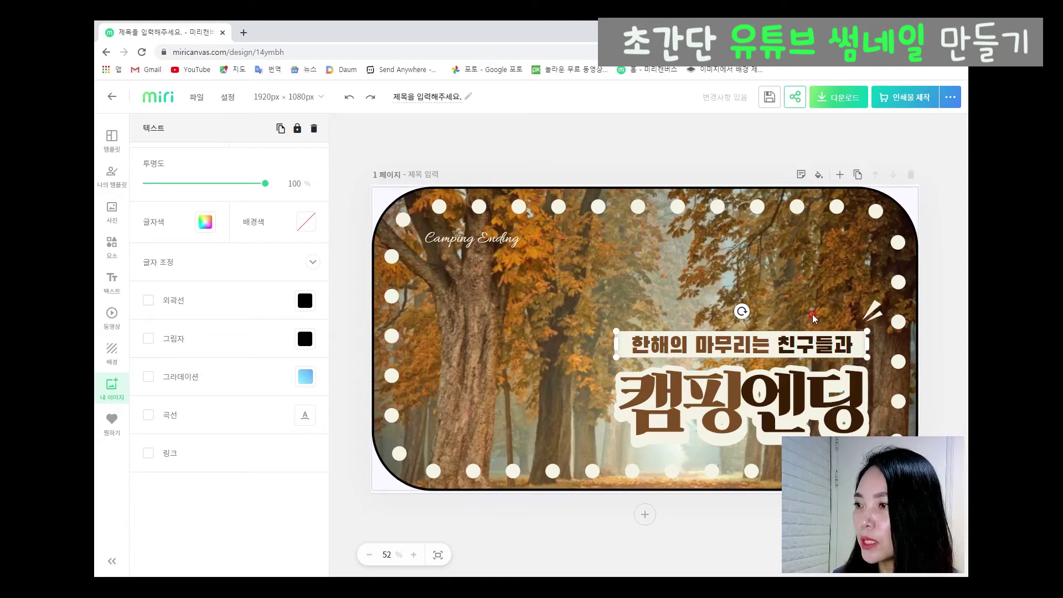
double_click(796, 346)
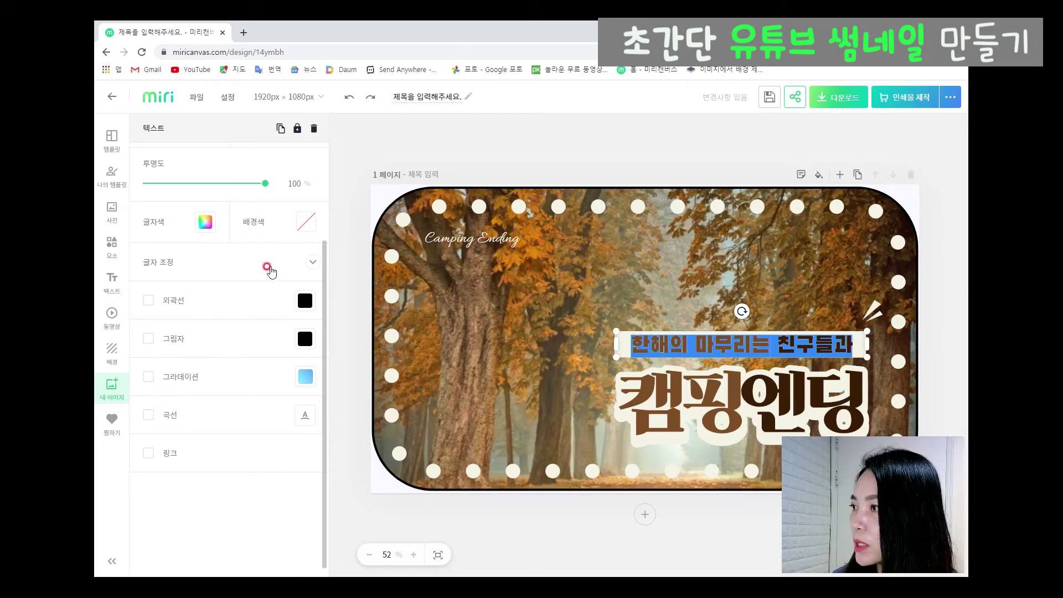
click(315, 265)
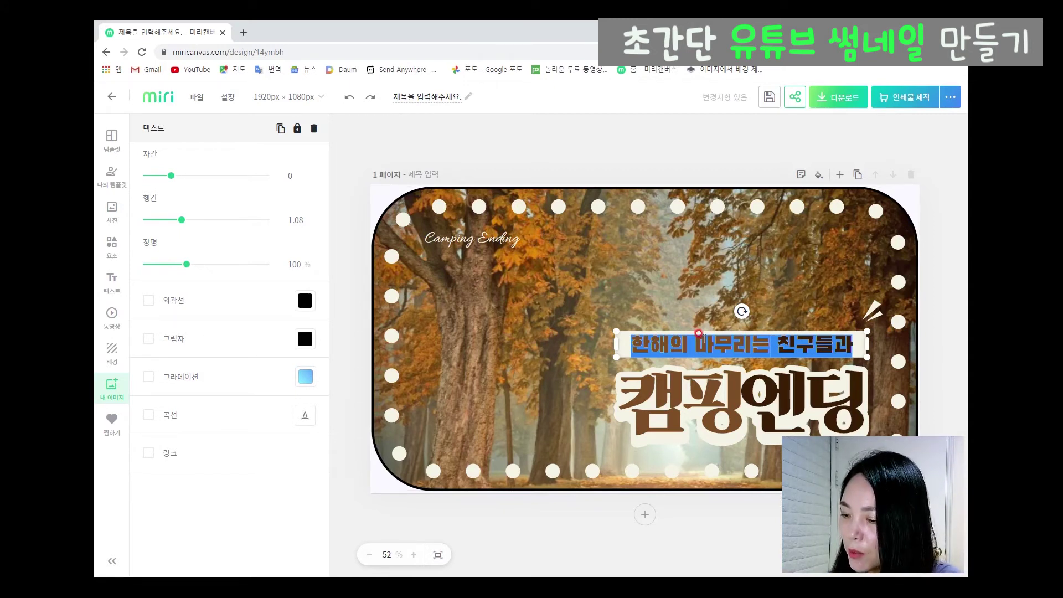
text(가을 여행은)
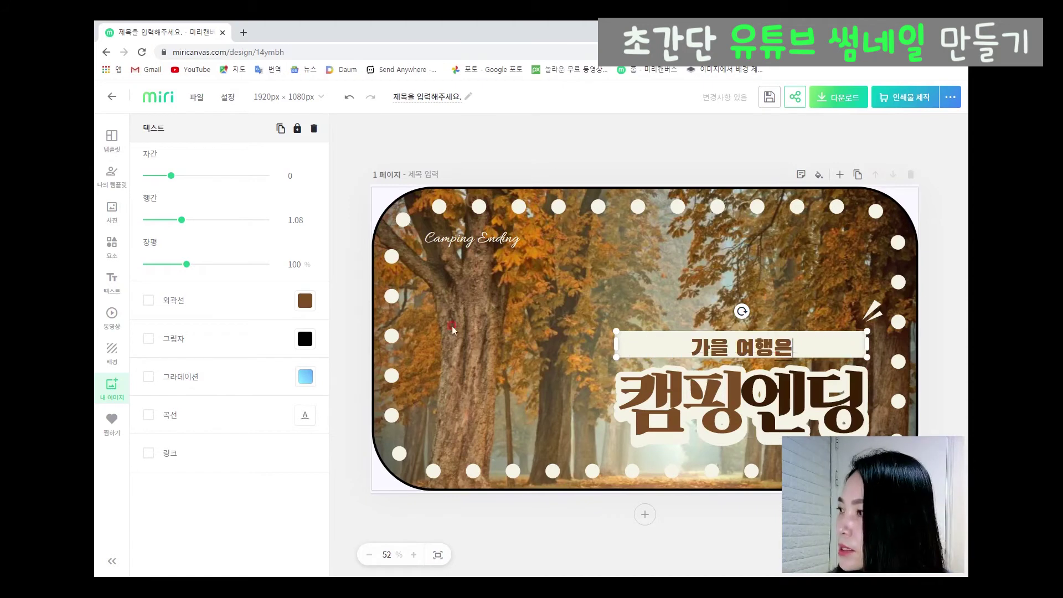
Set the 가을 여행은 subtitle's text colour to a custom orange-red, #EF6943.
scroll(206, 357, up, 5)
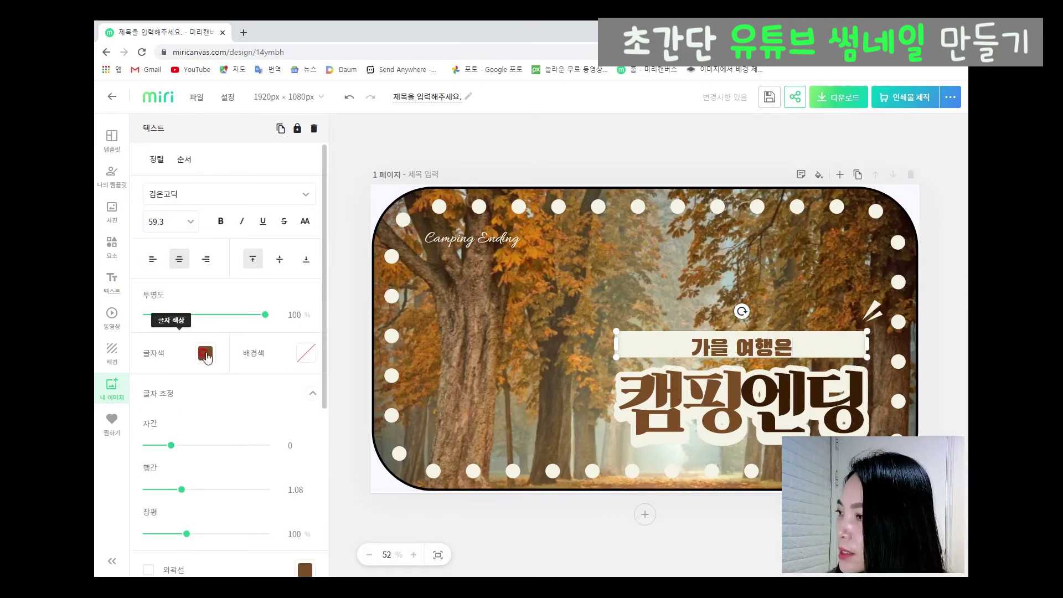
click(205, 354)
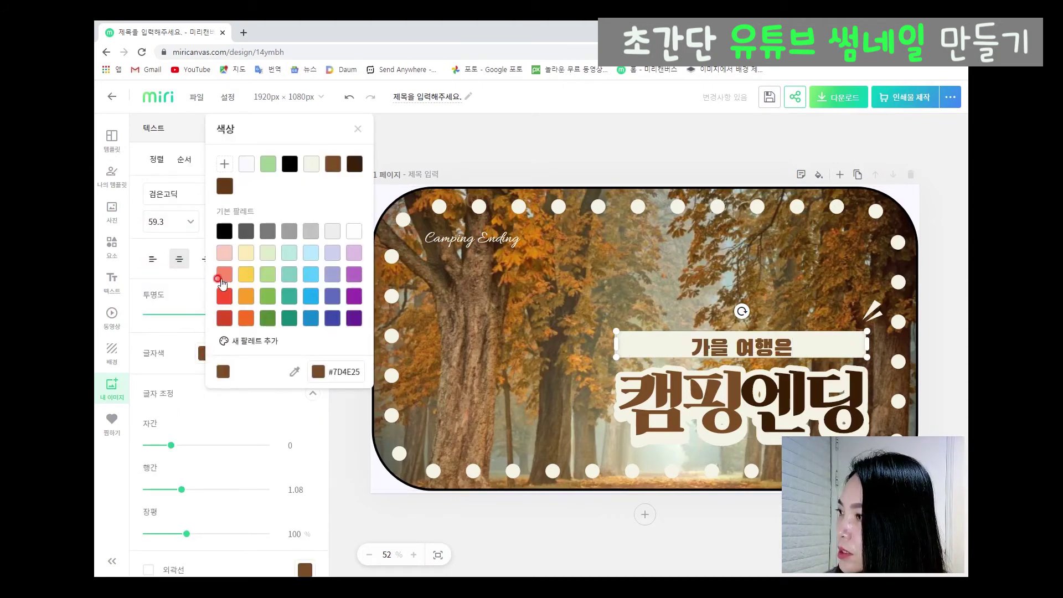
click(223, 275)
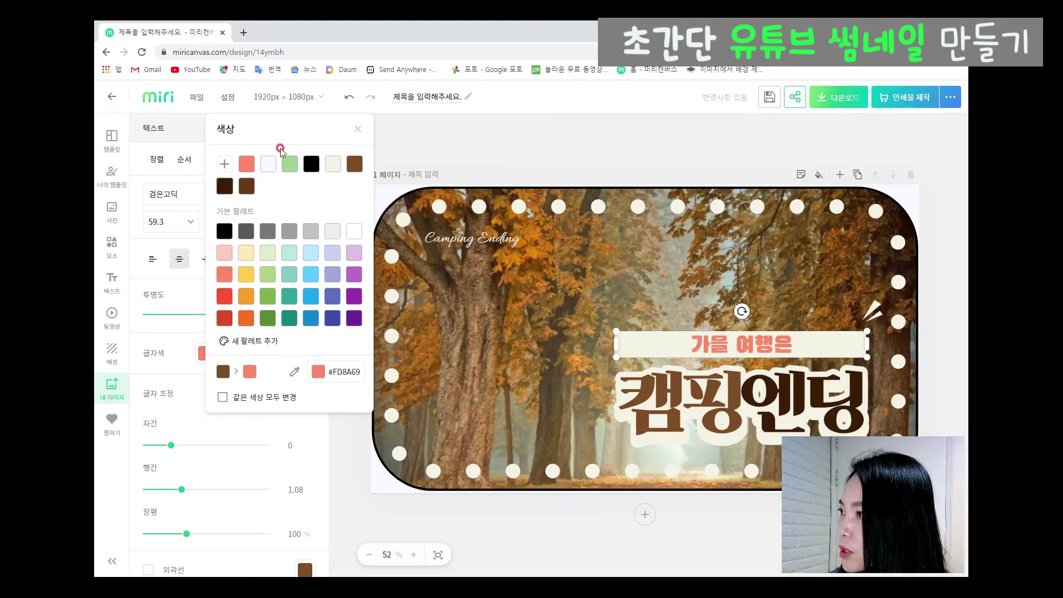
click(223, 165)
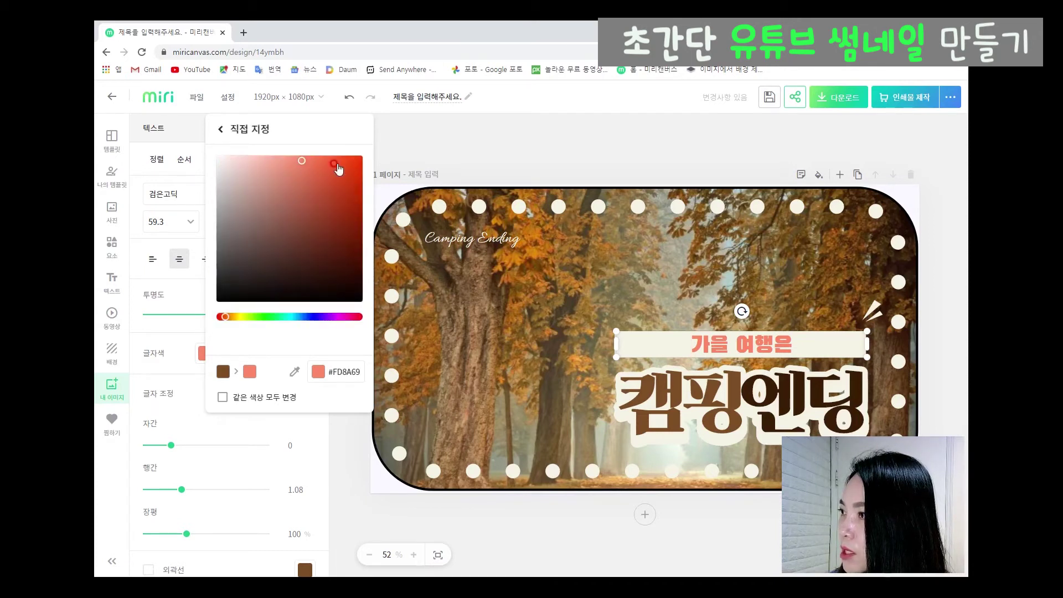
click(336, 166)
click(332, 214)
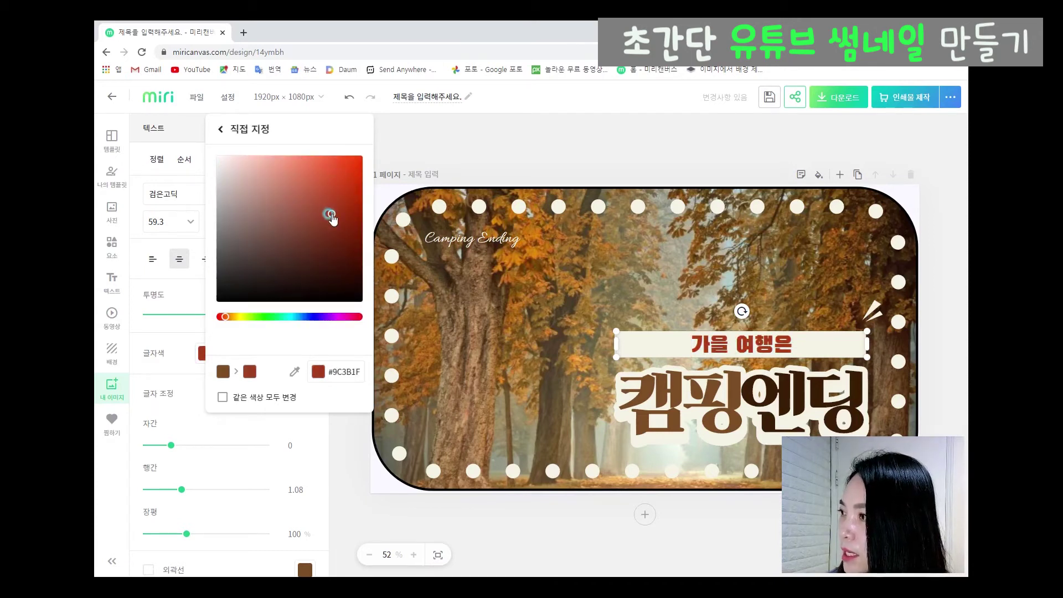
click(304, 247)
click(322, 242)
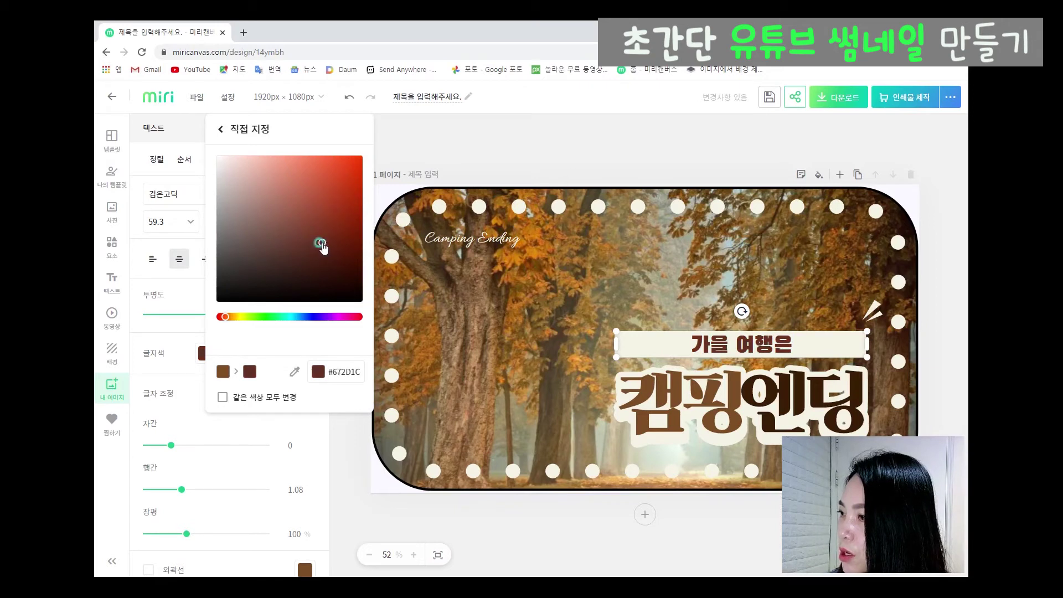
click(321, 198)
click(318, 169)
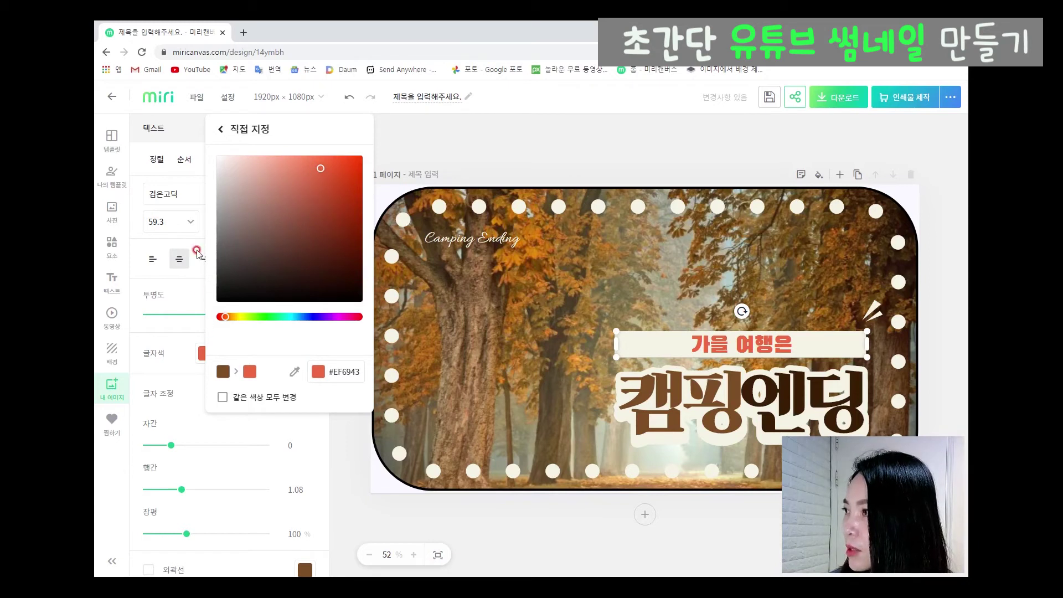
click(223, 129)
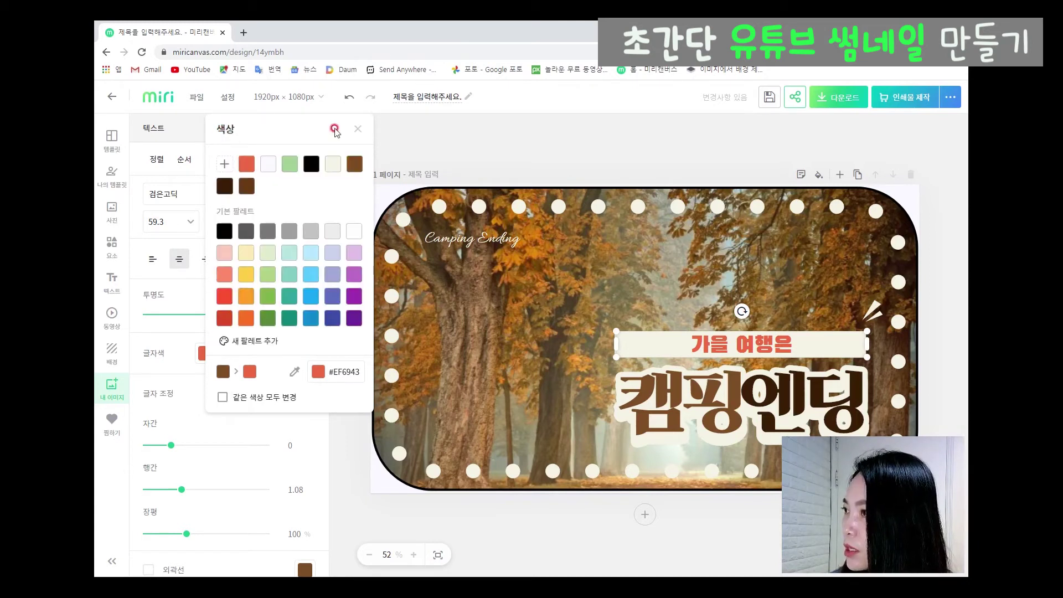
click(355, 132)
Try a light green #DDECCA text background on the 가을 여행은 subtitle and reset it to transparent (투명).
scroll(293, 317, down, 1)
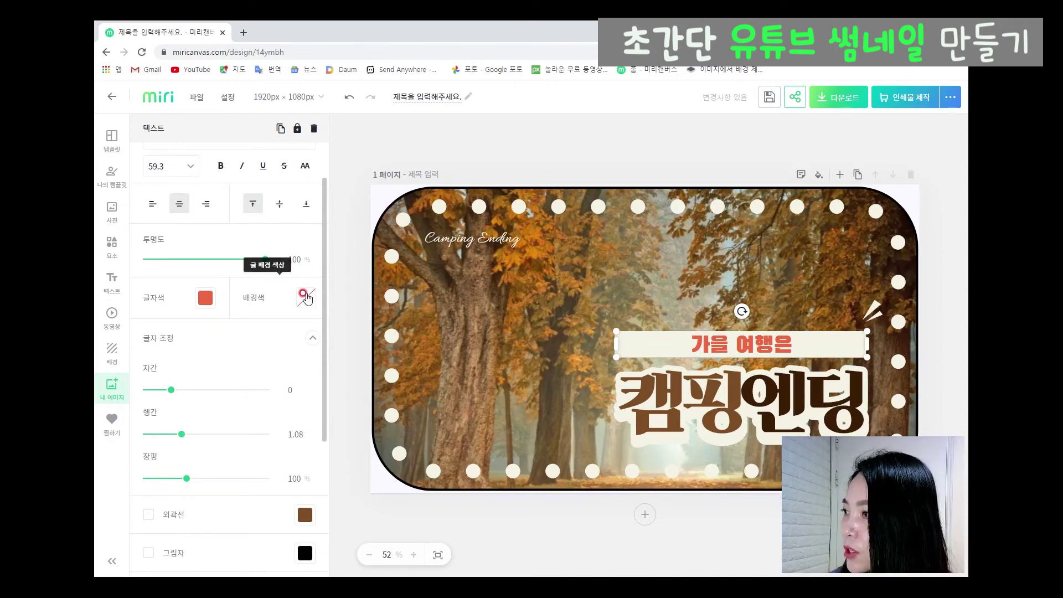
click(307, 299)
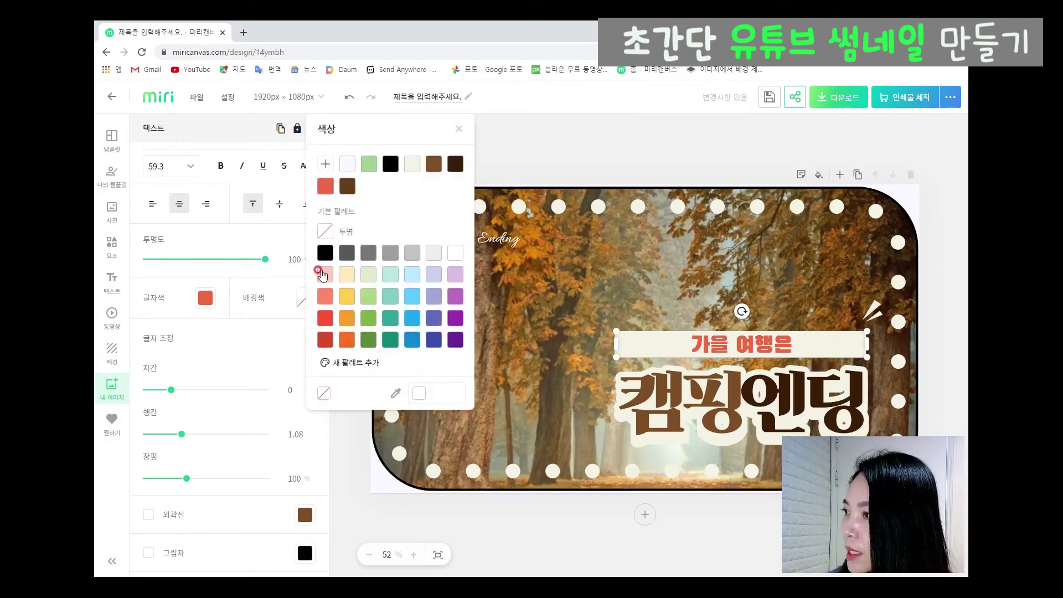
click(368, 276)
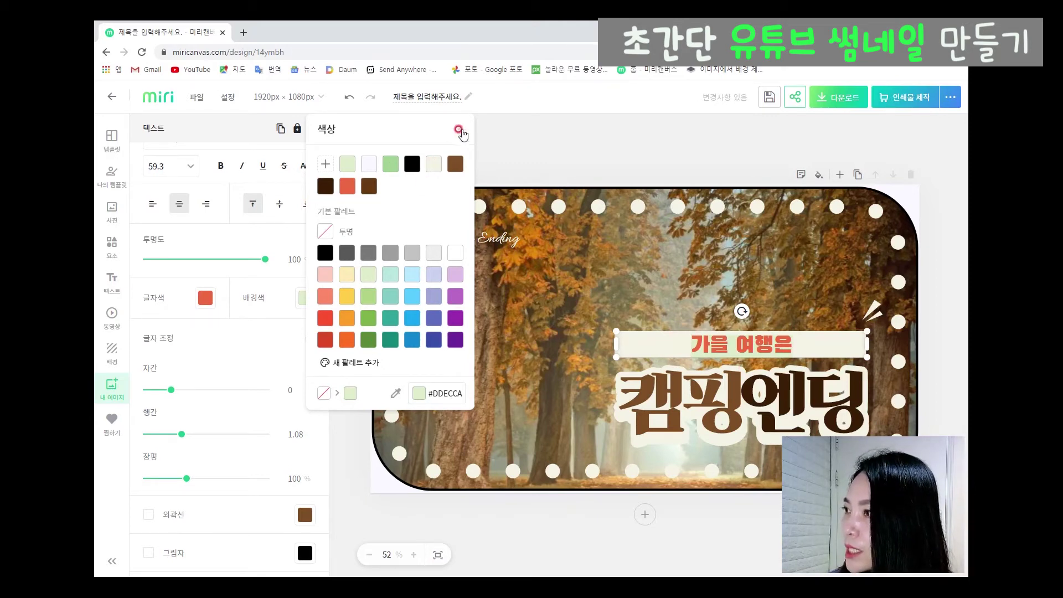
click(325, 231)
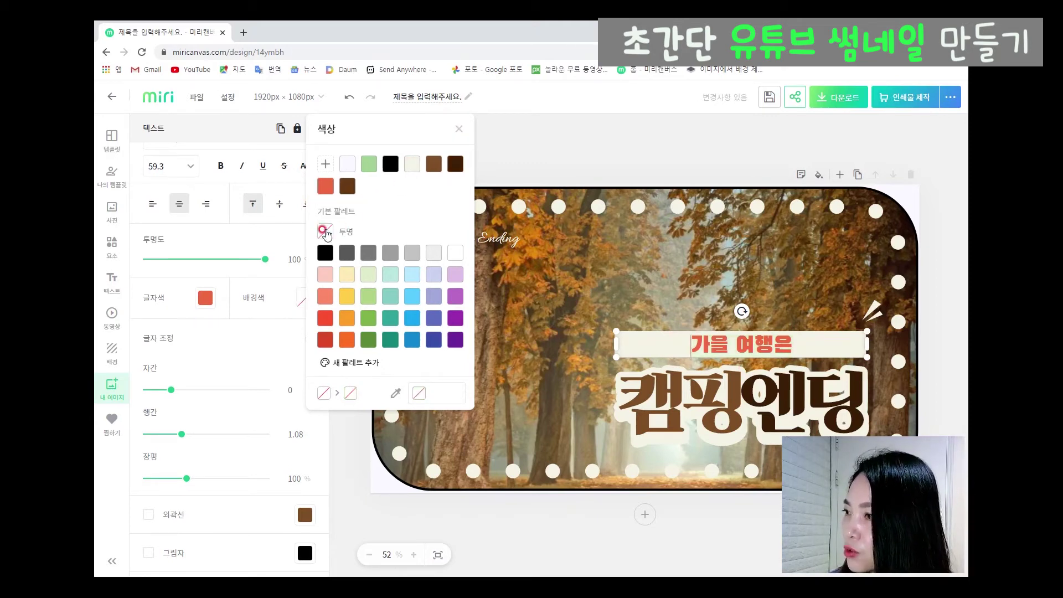
click(460, 128)
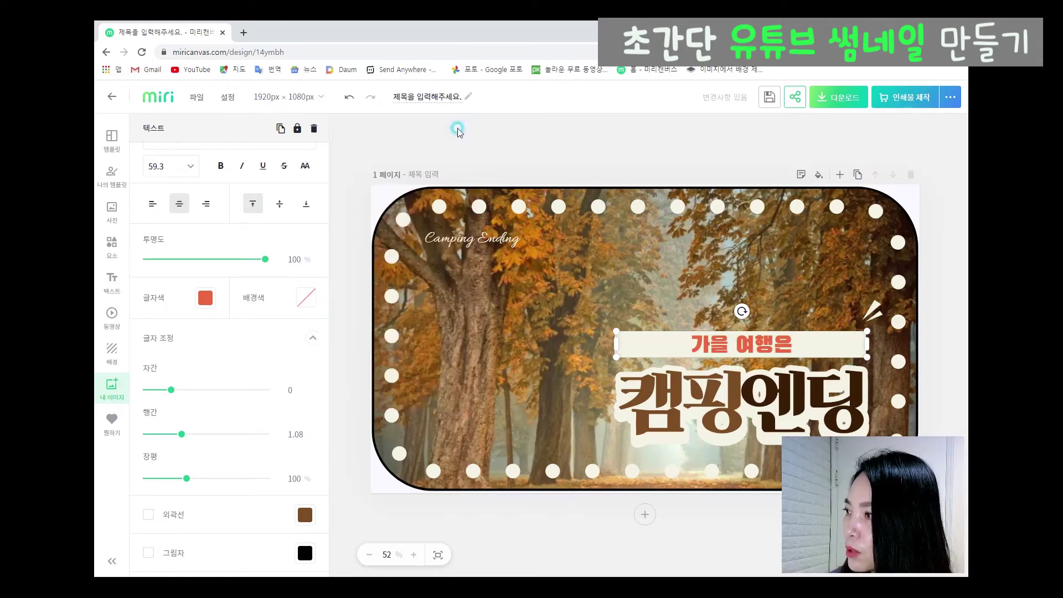
Set the 가을 여행은 subtitle's letter spacing (자간) to -2 and its line spacing (행간) to 1.09.
scroll(277, 340, down, 1)
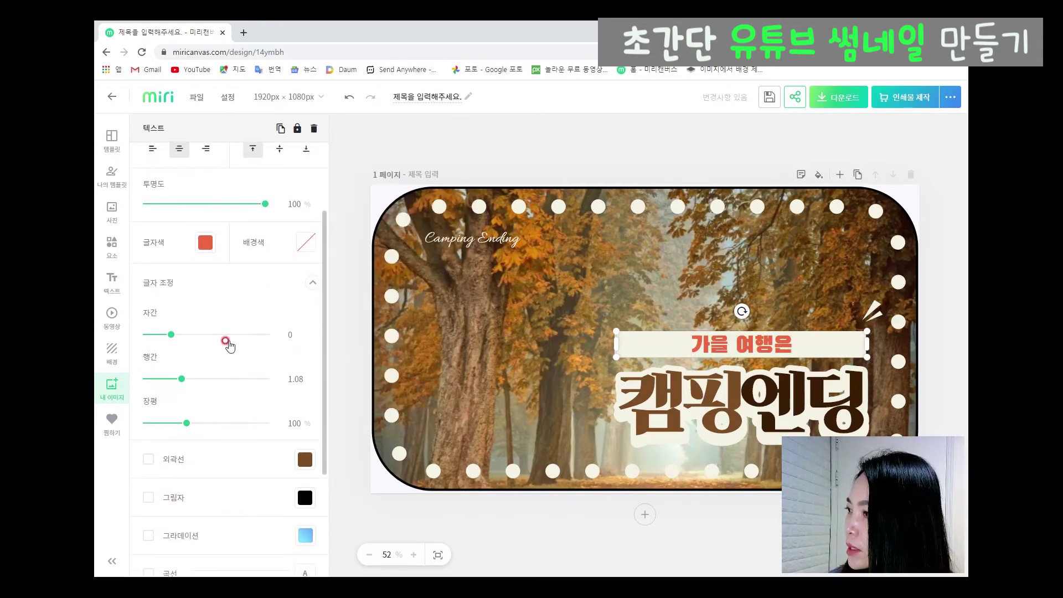
mouse_move(168, 334)
mouse_down()
mouse_move(186, 335)
mouse_move(171, 340)
mouse_up()
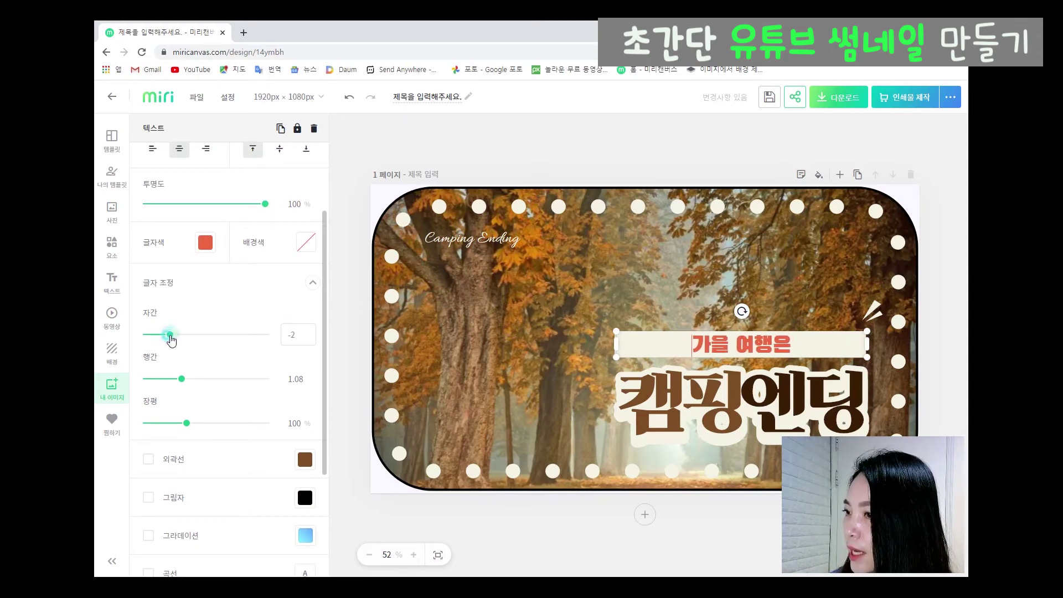
drag(182, 379, 182, 382)
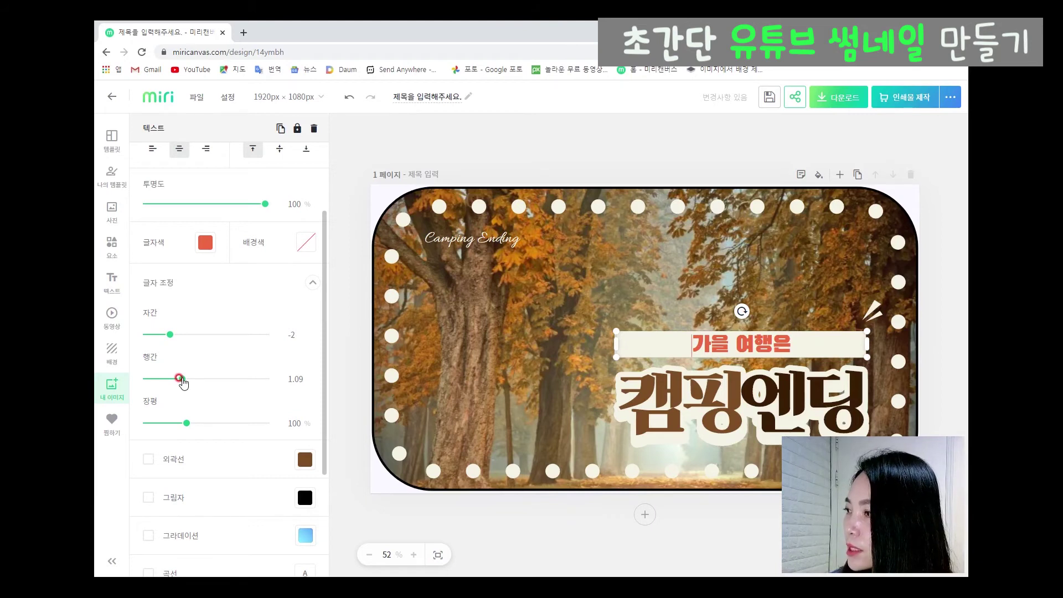
Add an outline (외곽선) to the 가을 여행은 subtitle in pale yellow #FEEBB6 with a thickness of 11.
scroll(180, 380, down, 3)
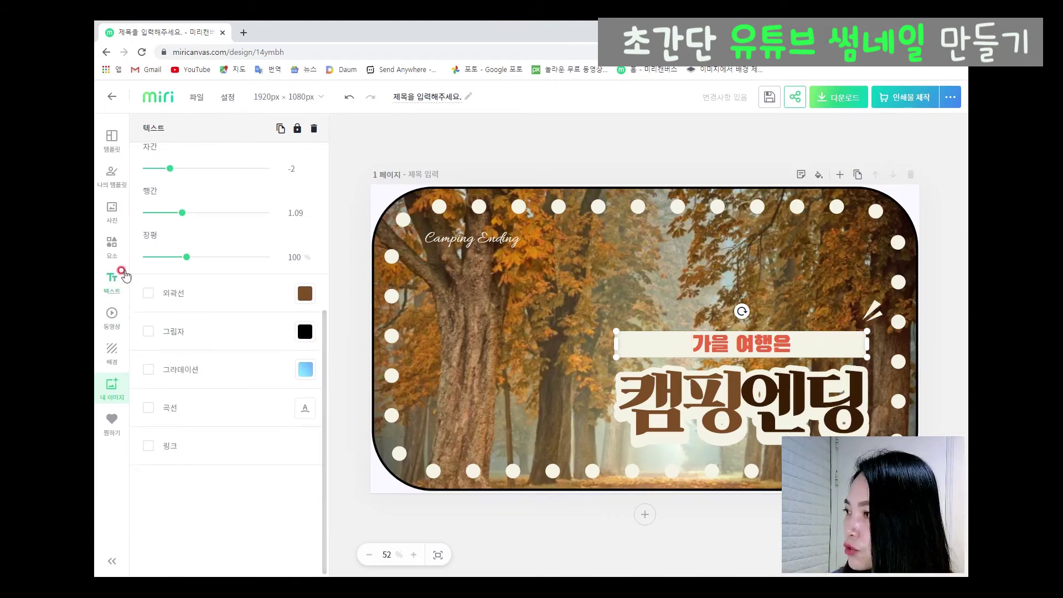
click(147, 294)
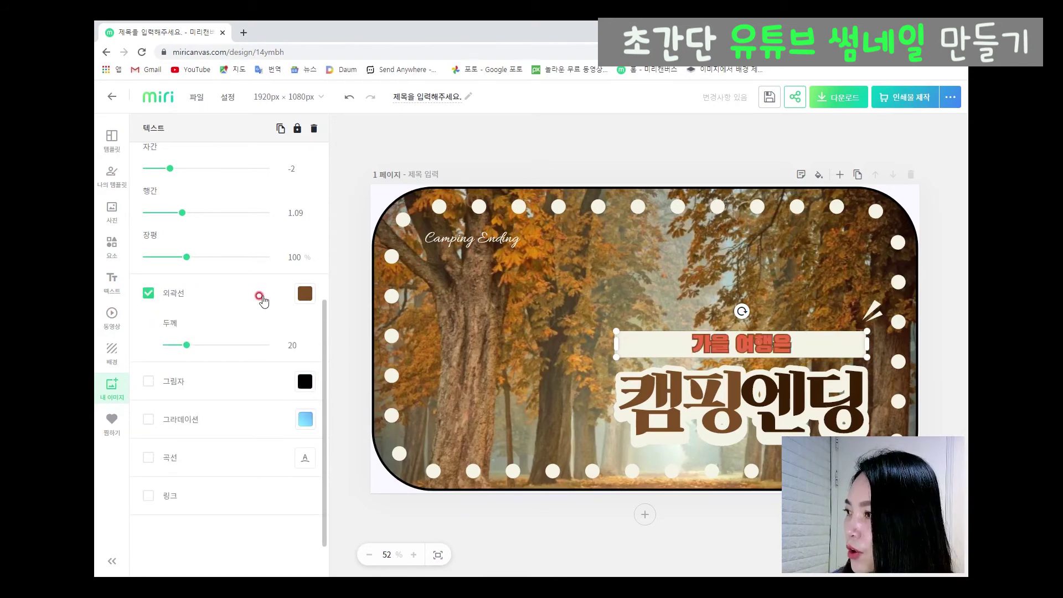
click(305, 294)
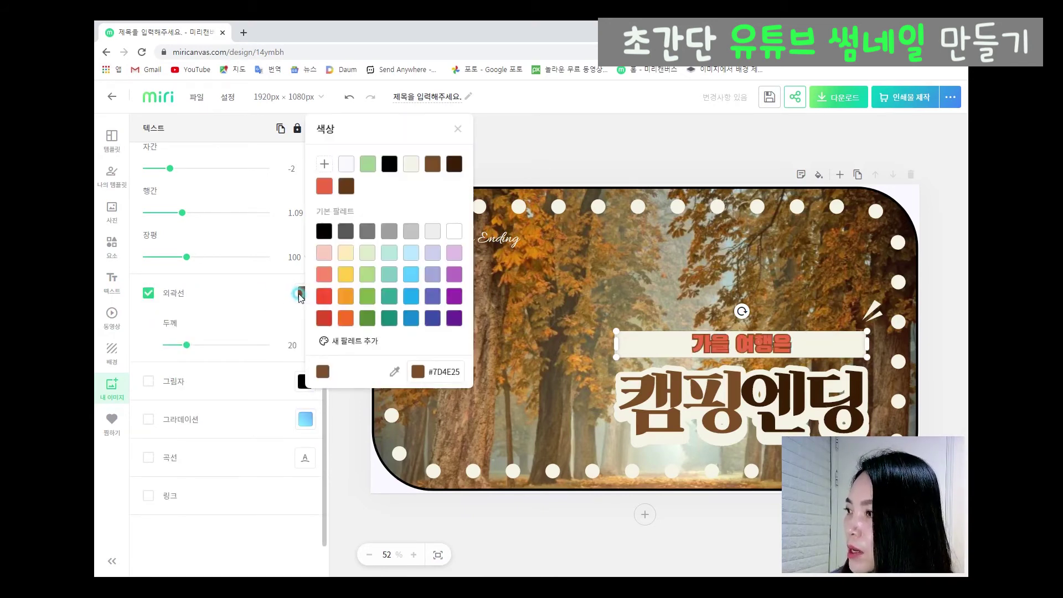
click(368, 254)
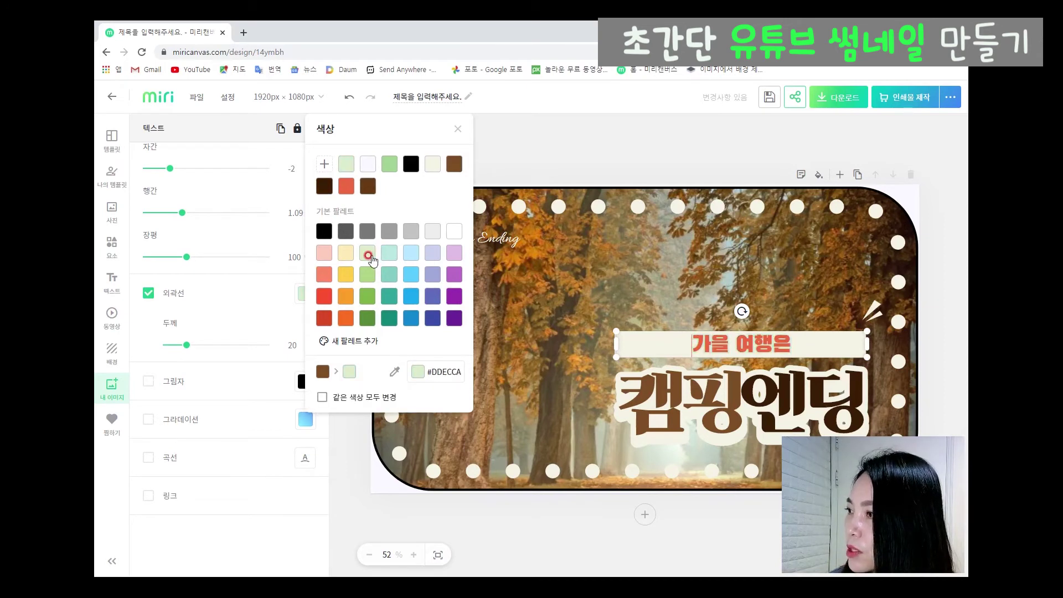
click(340, 250)
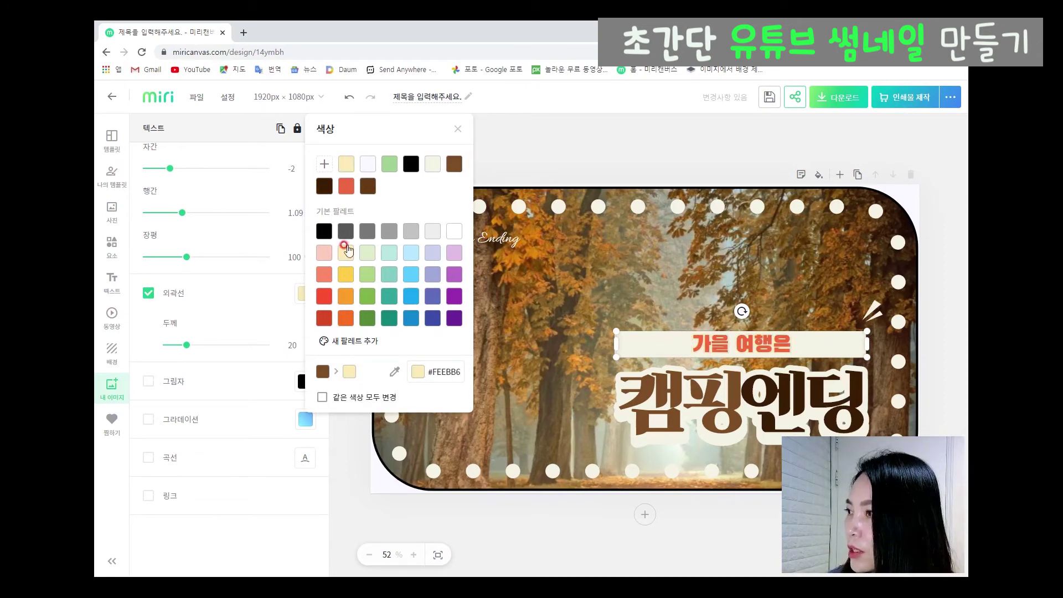
click(457, 129)
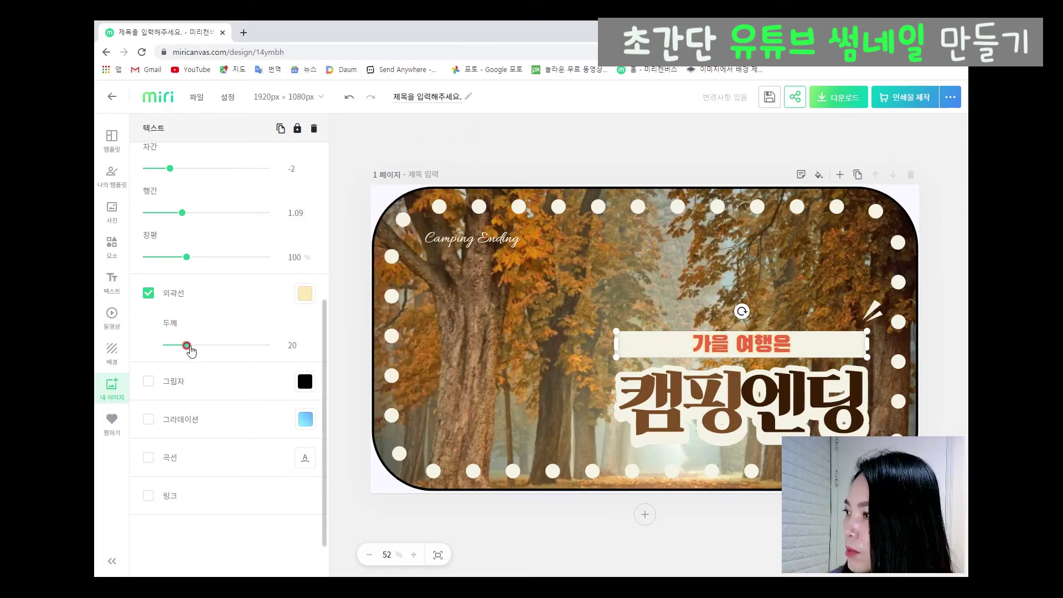
mouse_move(188, 349)
mouse_down()
mouse_move(244, 343)
mouse_move(183, 347)
mouse_up()
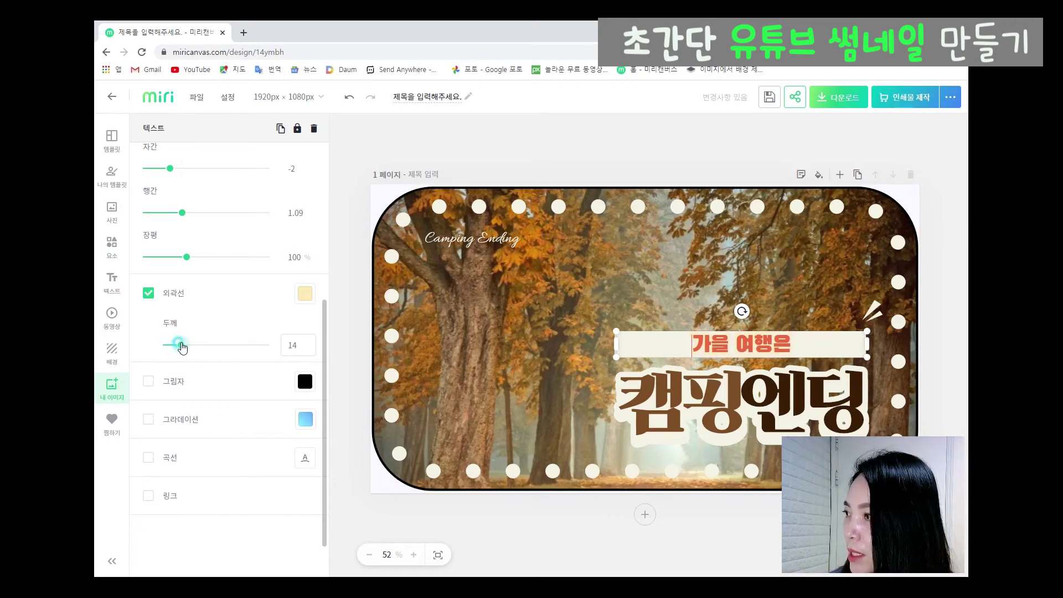
drag(178, 347, 178, 346)
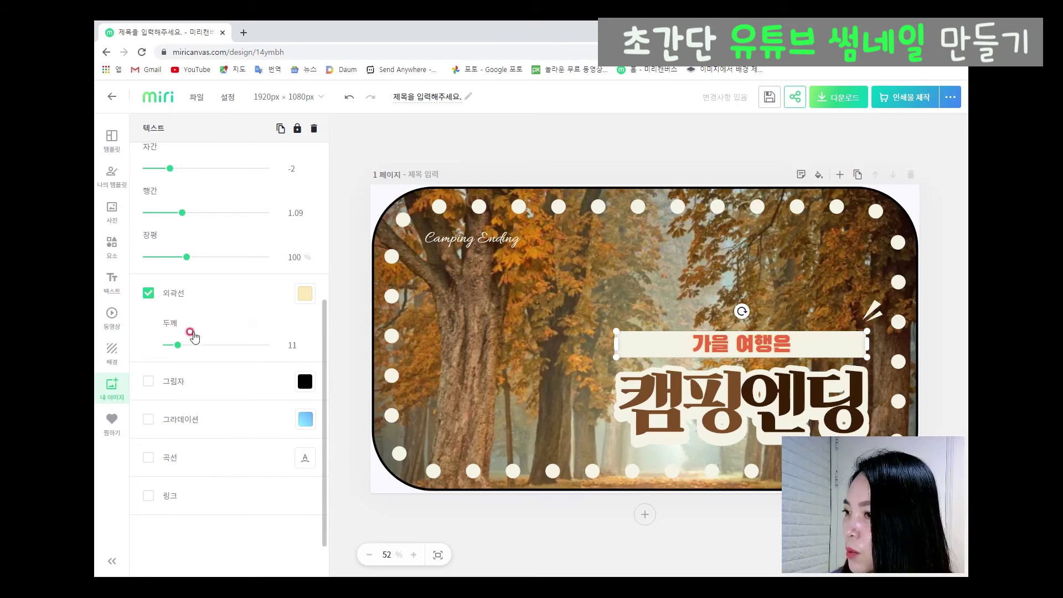
Add a black shadow (그림자) to the 가을 여행은 subtitle with direction 283° and opacity 54%.
click(148, 381)
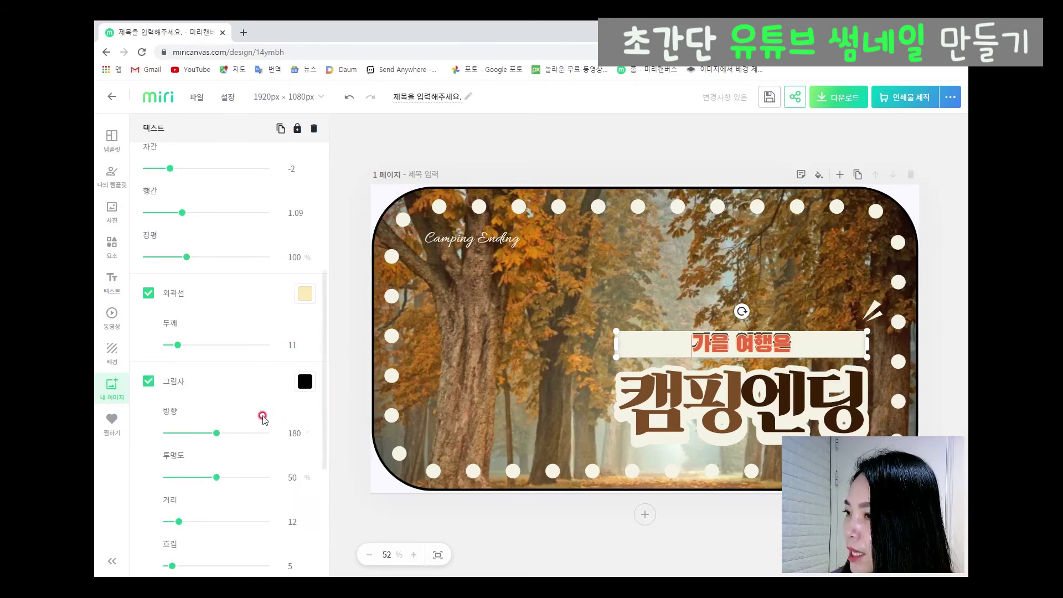
scroll(255, 416, down, 2)
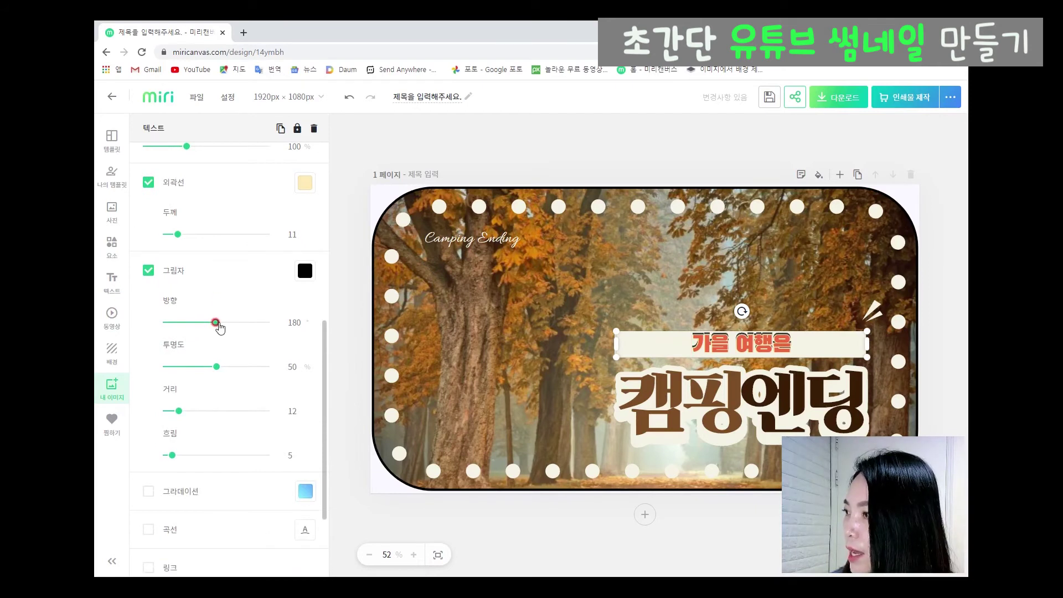
drag(217, 326, 249, 329)
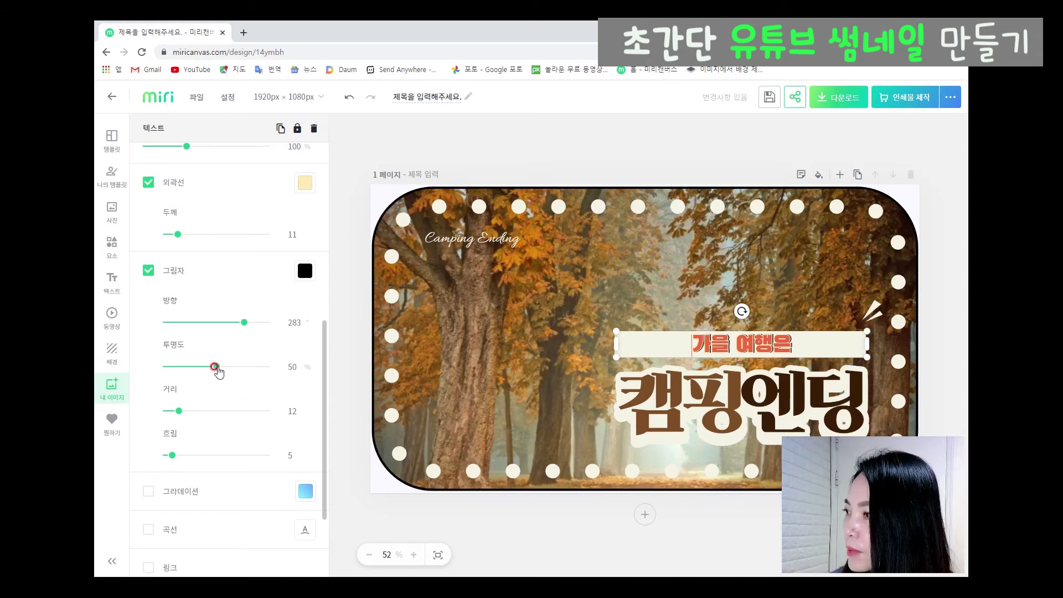
mouse_move(220, 371)
mouse_down()
mouse_move(250, 369)
mouse_move(221, 370)
mouse_up()
Enable the light-blue gradient (그라데이션) on the 가을 여행은 subtitle.
scroll(232, 410, down, 2)
click(154, 377)
click(148, 380)
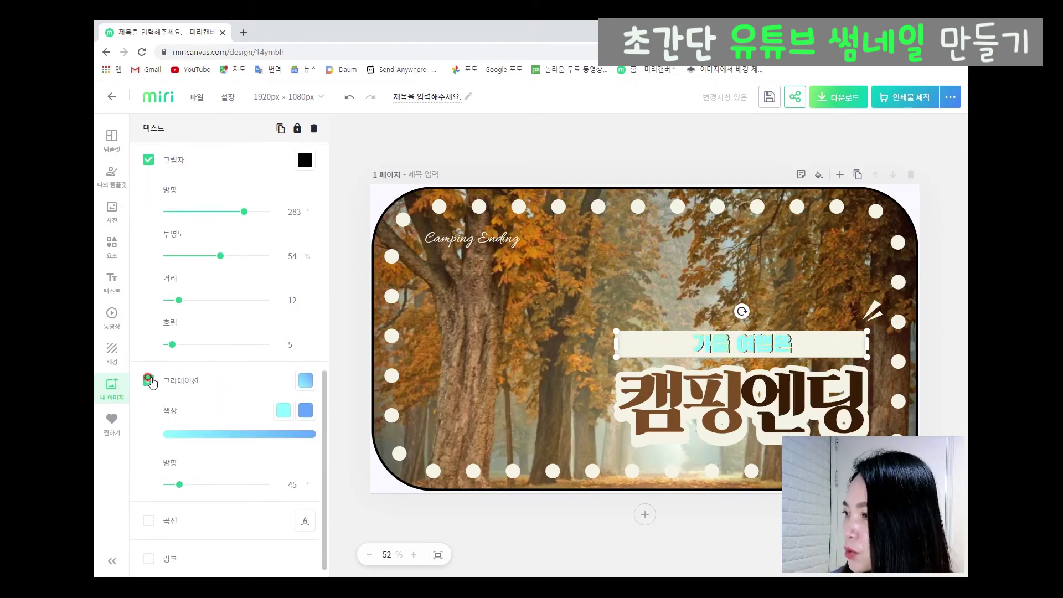
Try the Grapefruit gradient on the 가을 여행은 subtitle with its direction set to 313°.
click(306, 381)
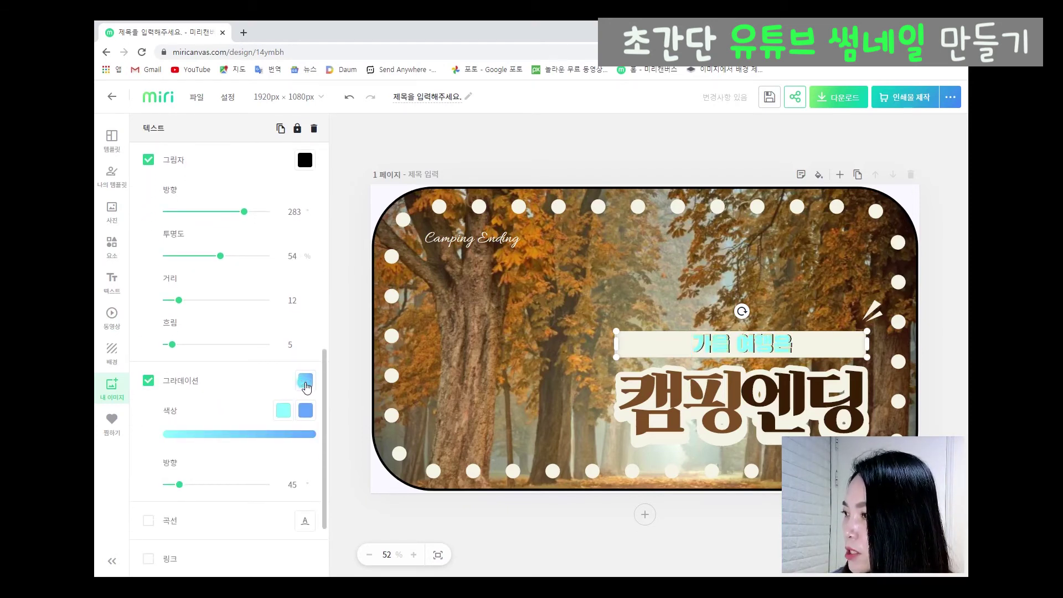
click(307, 382)
click(434, 434)
click(378, 456)
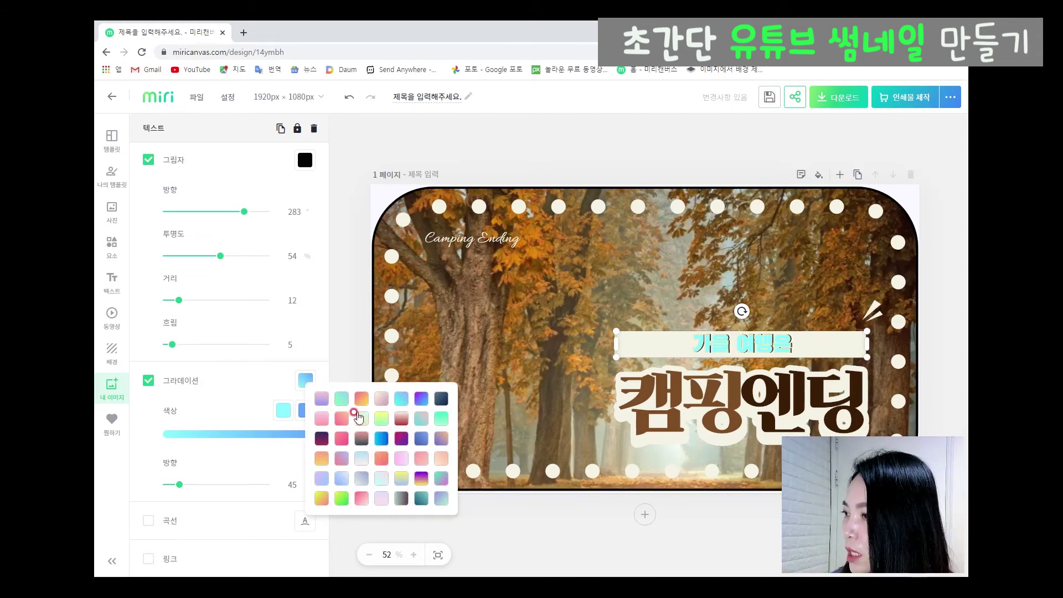
click(363, 462)
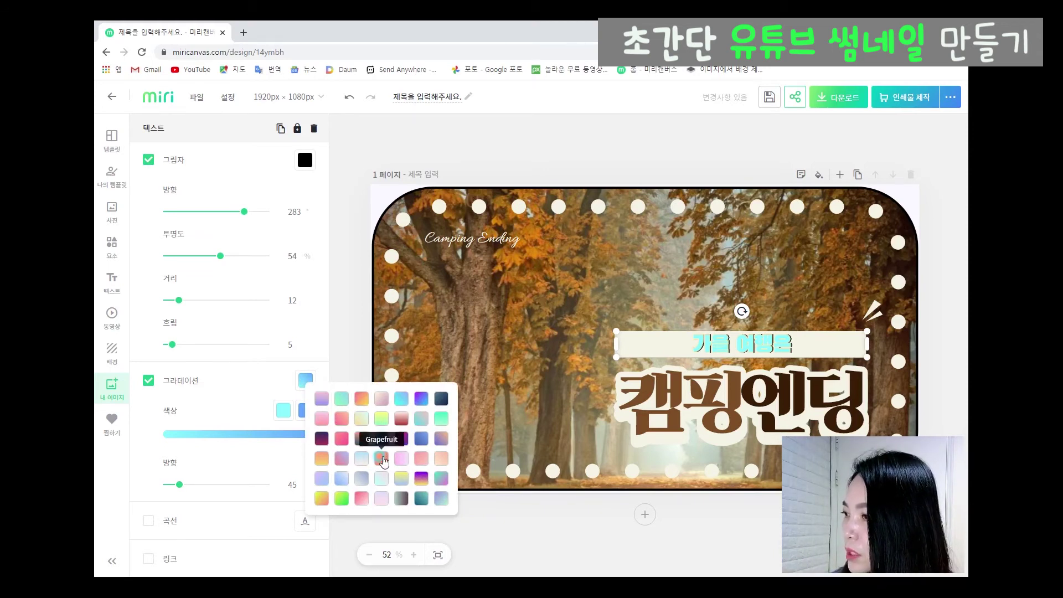
click(381, 459)
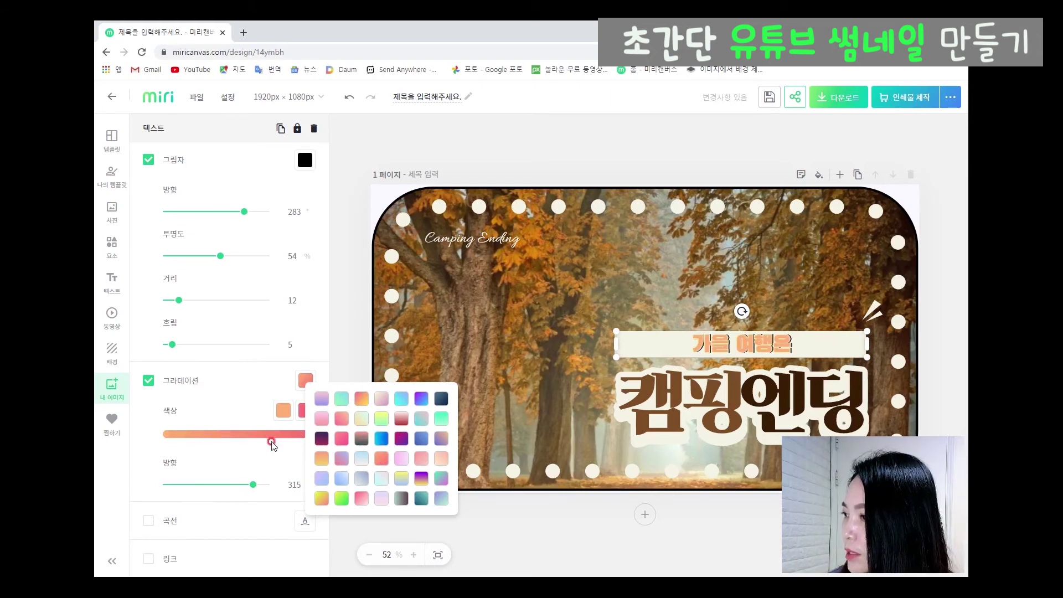
click(258, 480)
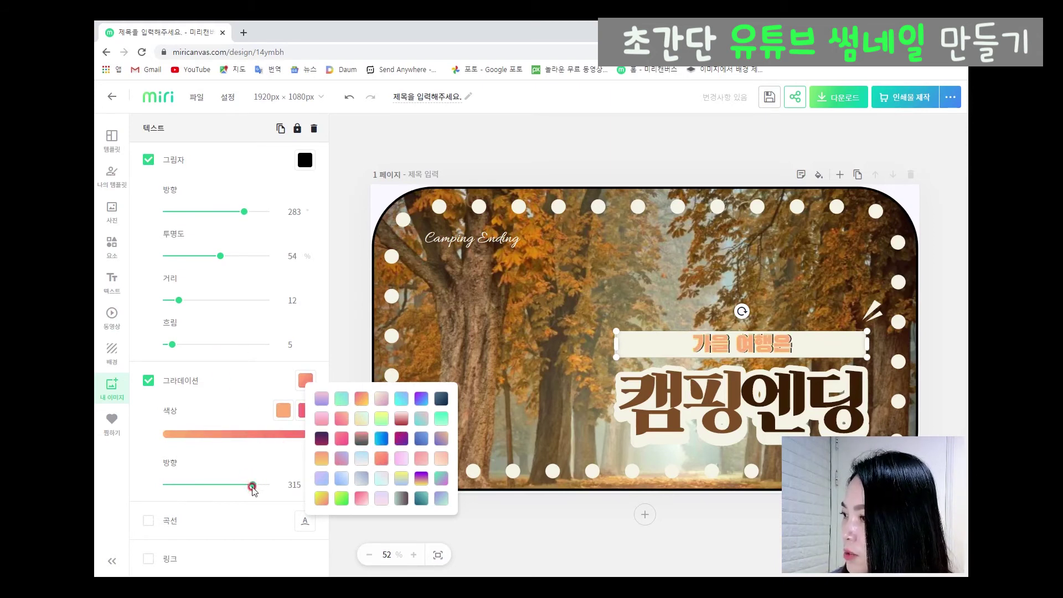
mouse_move(256, 485)
mouse_down()
mouse_move(222, 487)
mouse_move(253, 480)
mouse_up()
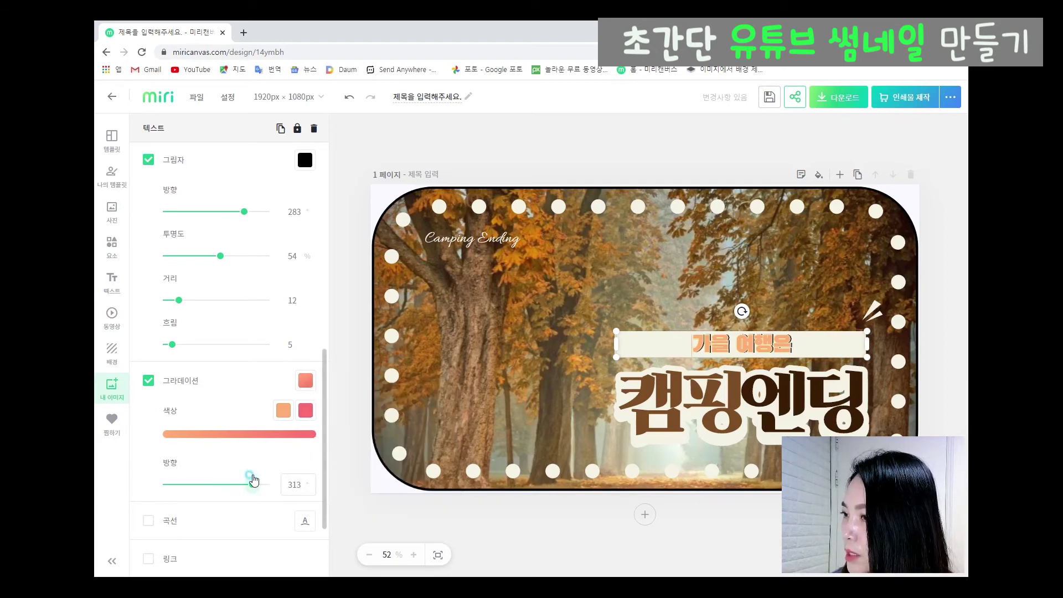
Try the curved text option (곡선) on the 가을 여행은 subtitle and switch it off again.
scroll(299, 404, down, 2)
click(153, 409)
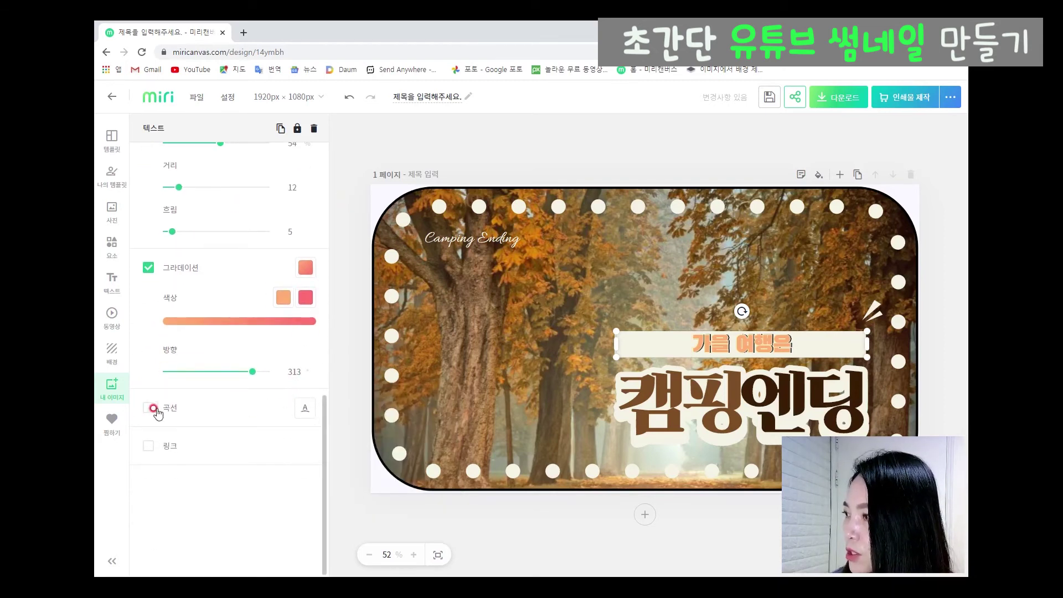
click(149, 409)
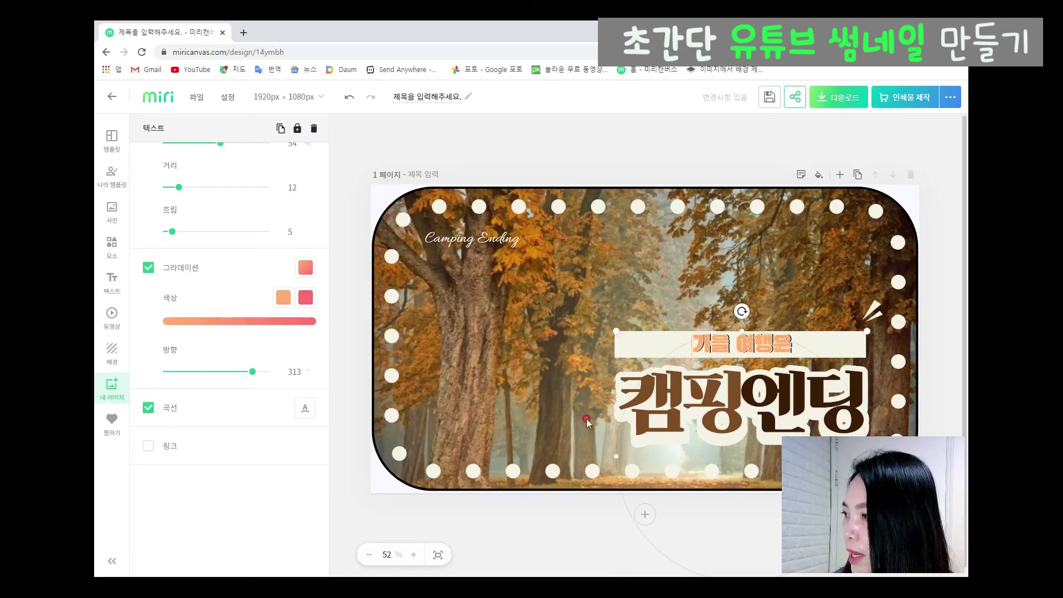
click(306, 412)
click(308, 416)
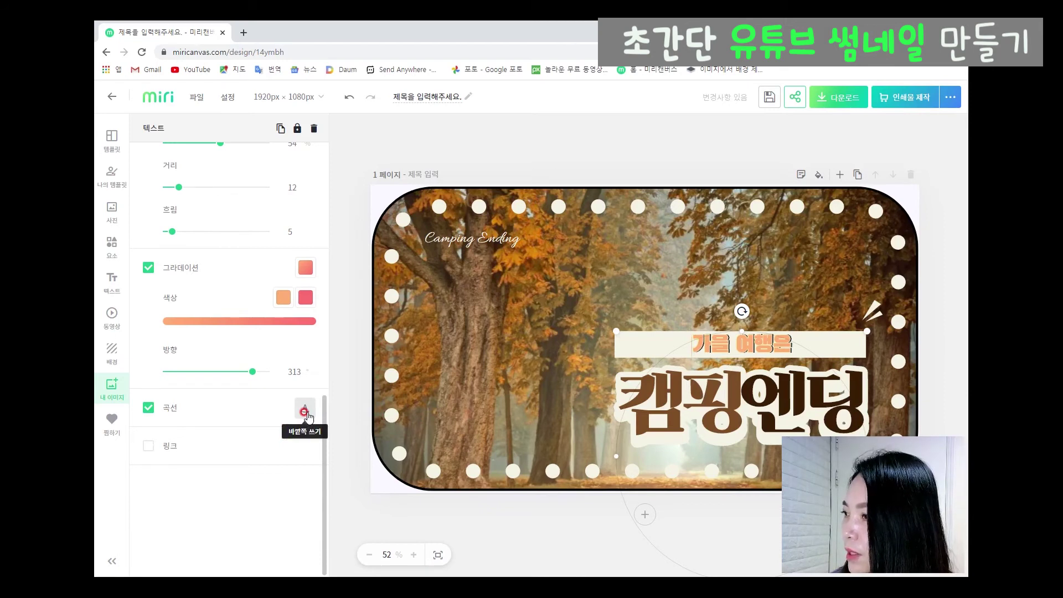
click(148, 408)
Turn off the gradient (그라데이션) on the 가을 여행은 subtitle.
click(148, 267)
scroll(185, 403, up, 4)
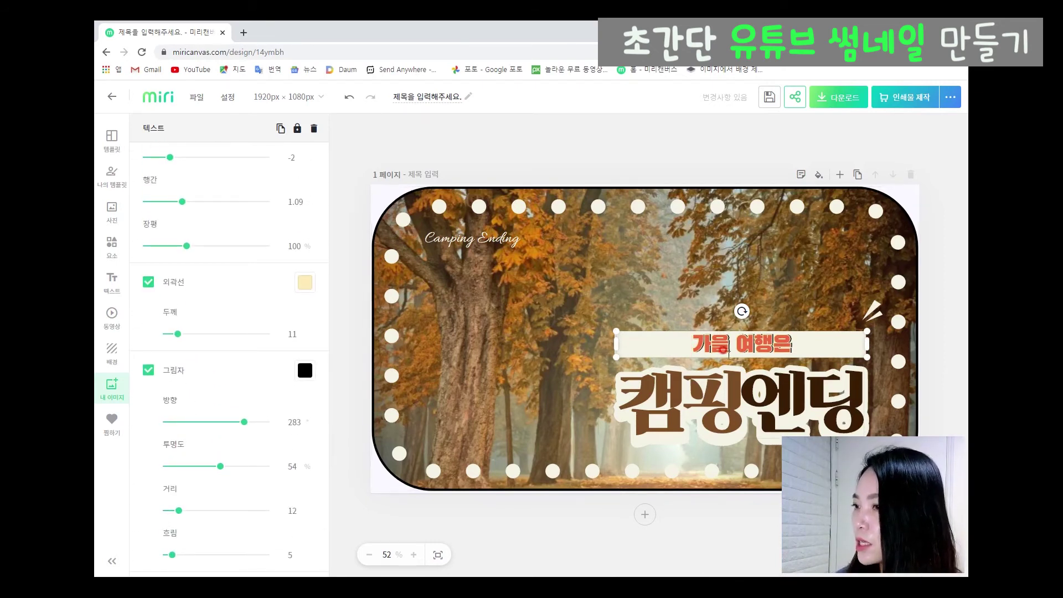
Replace the 캠핑엔딩 title with 늘 두근거림 and widen its text box so the title fits on one line.
click(700, 404)
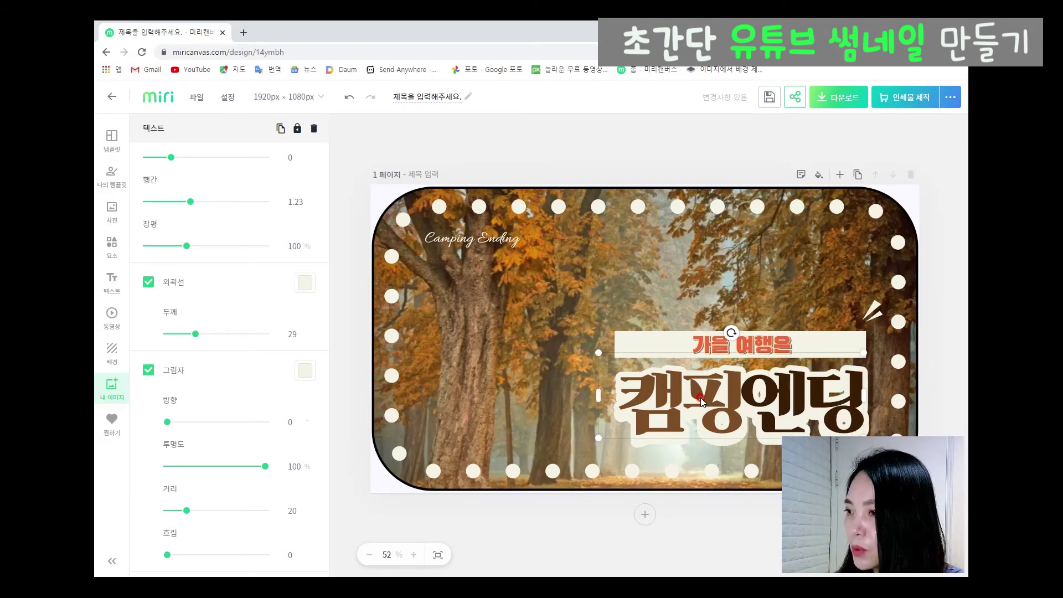
double_click(700, 397)
text(늘 두)
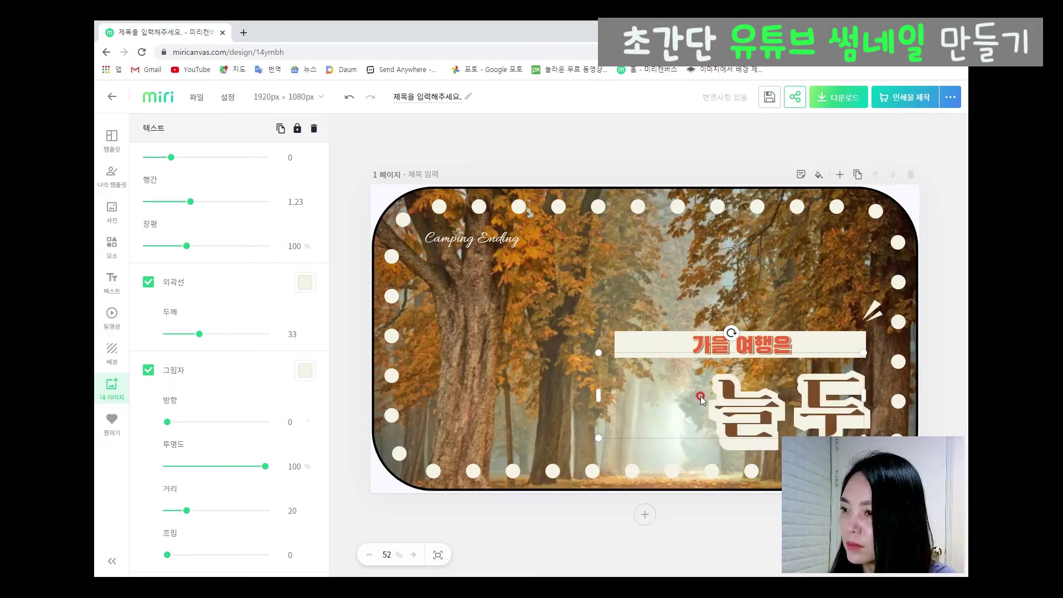
text(근가)
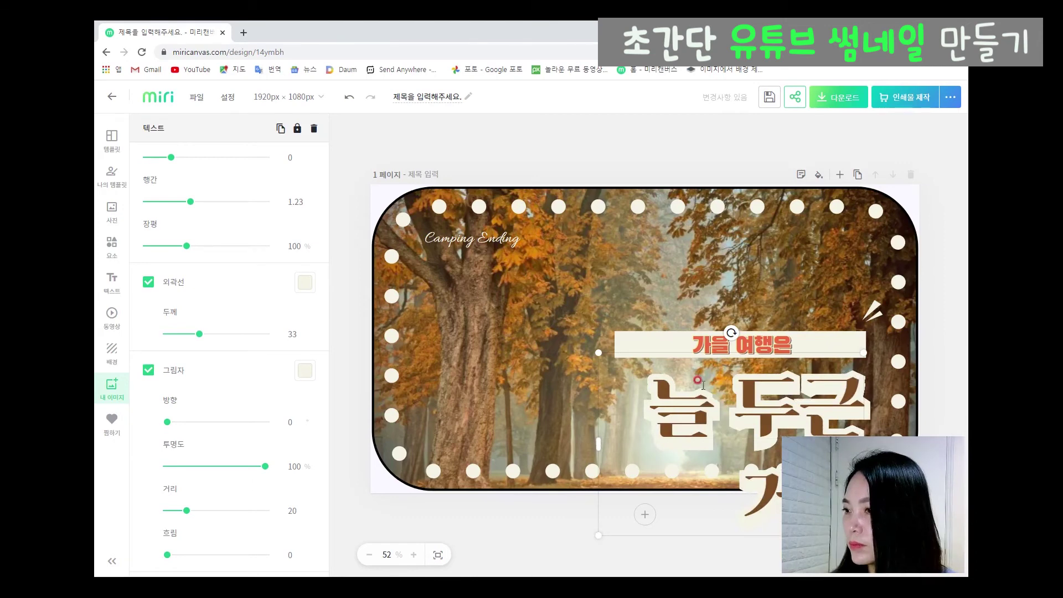
click(574, 388)
click(662, 411)
drag(599, 443, 513, 424)
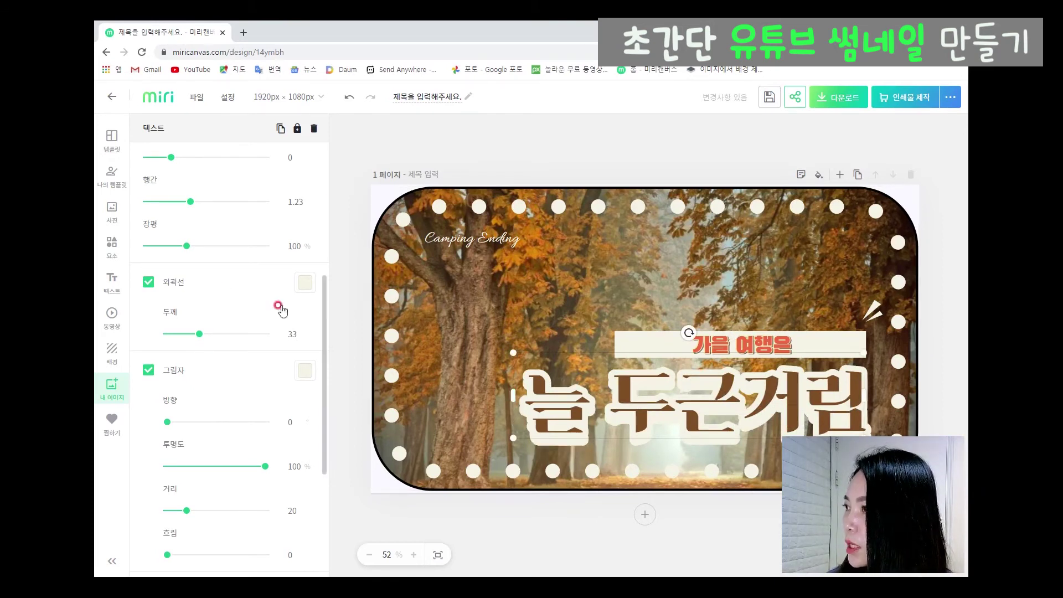
Try G마켓 산스 Bold on the 늘 두근거림 title, then set its font to THE또박또박.
scroll(266, 316, up, 5)
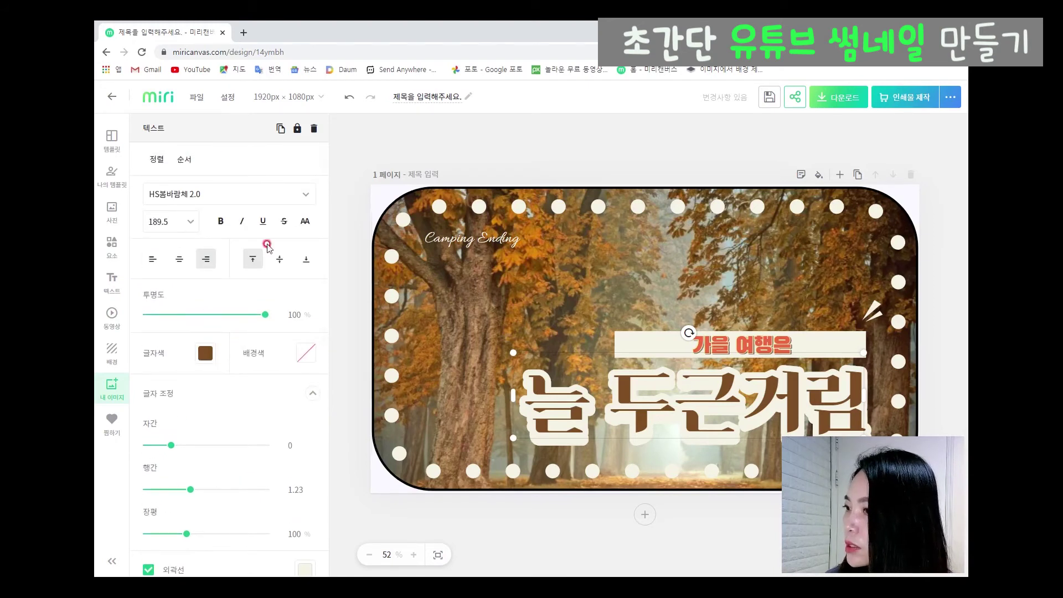
click(305, 194)
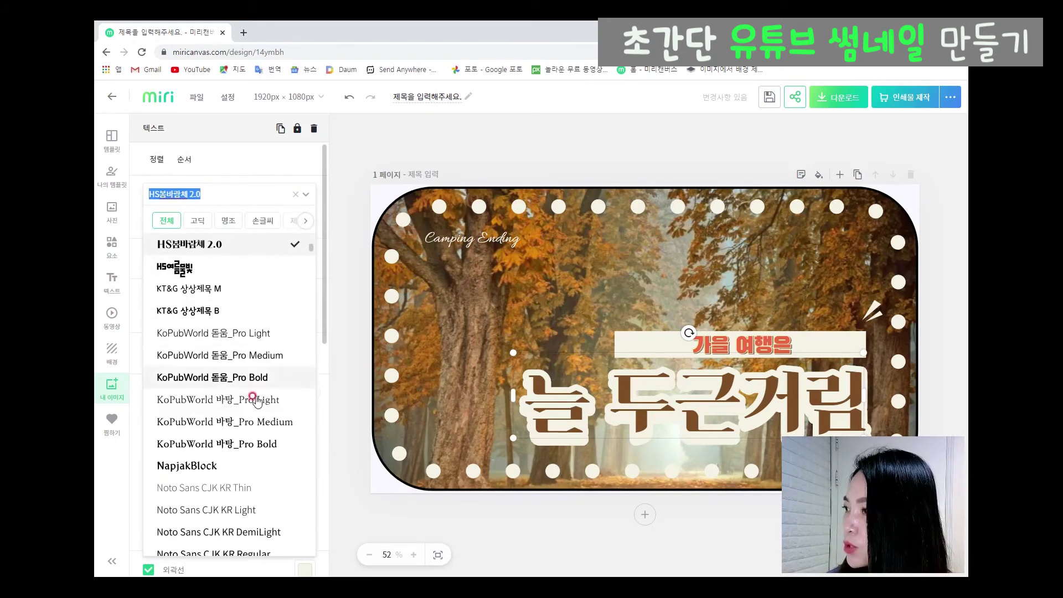
scroll(270, 407, up, 5)
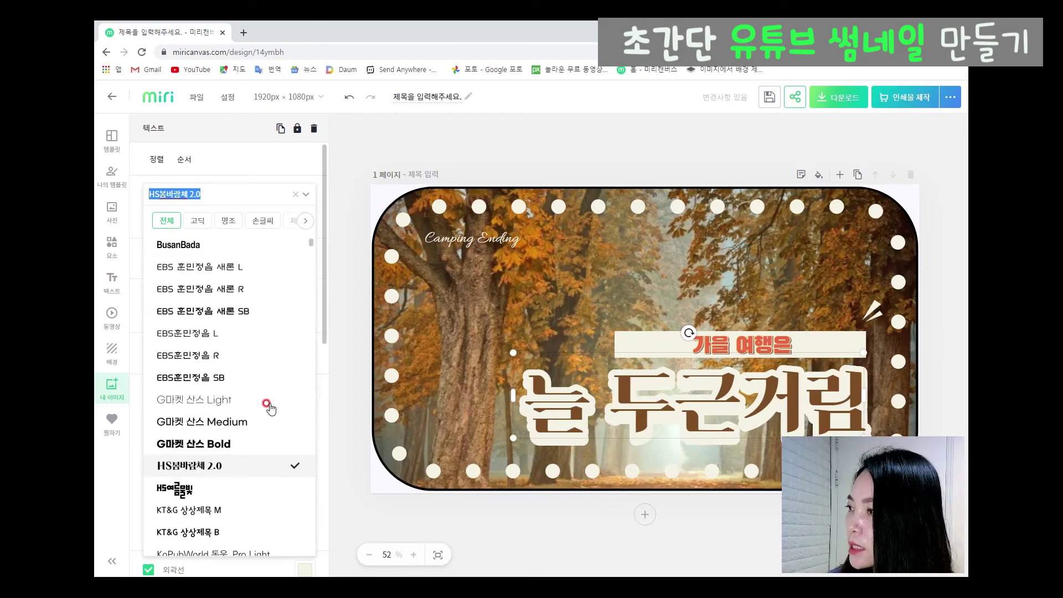
scroll(269, 407, down, 4)
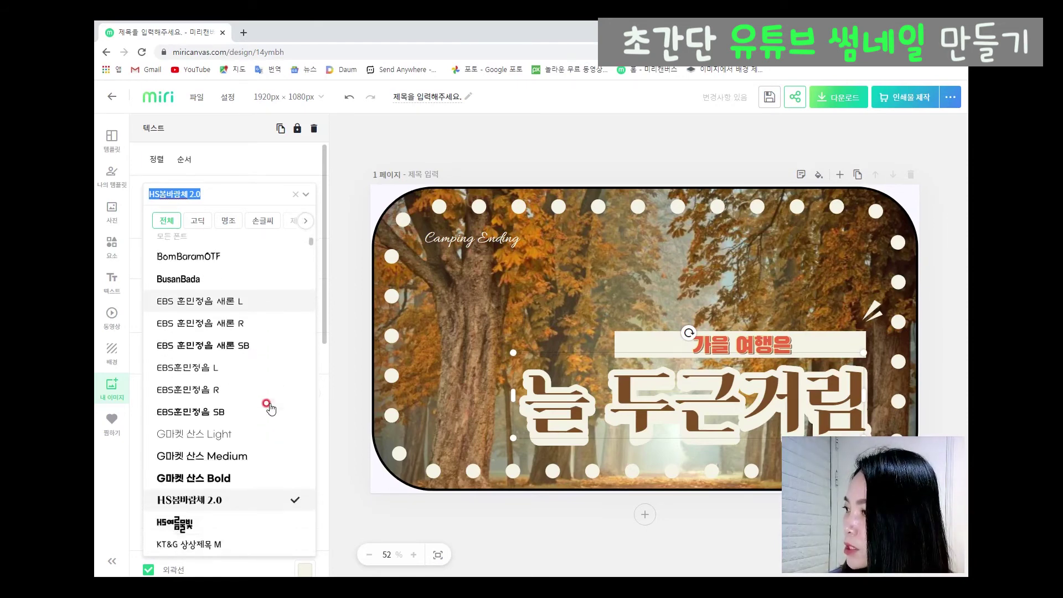
click(266, 409)
scroll(260, 416, down, 4)
scroll(253, 423, down, 10)
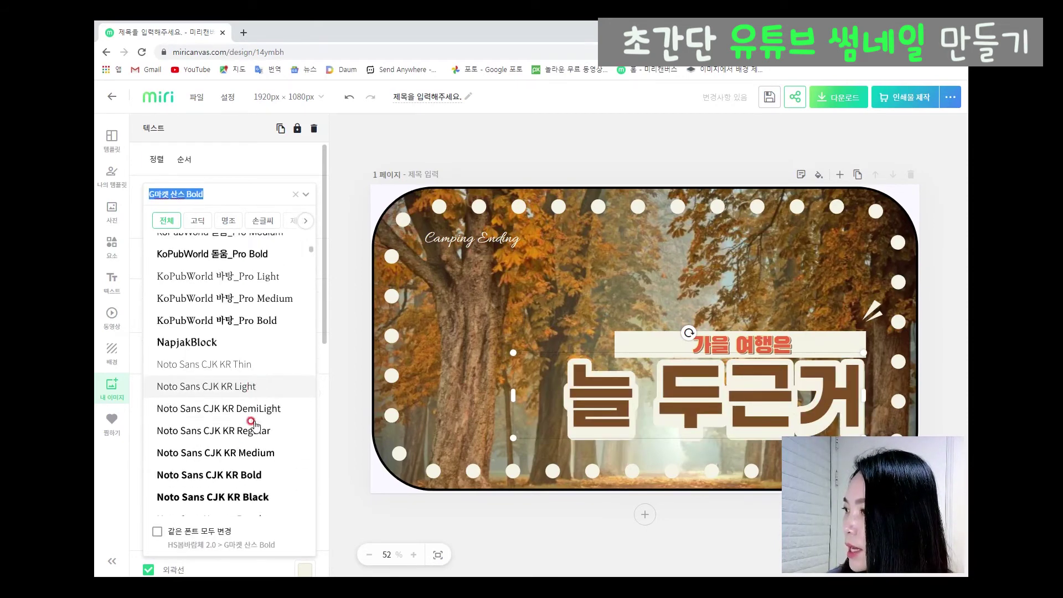
scroll(253, 423, down, 5)
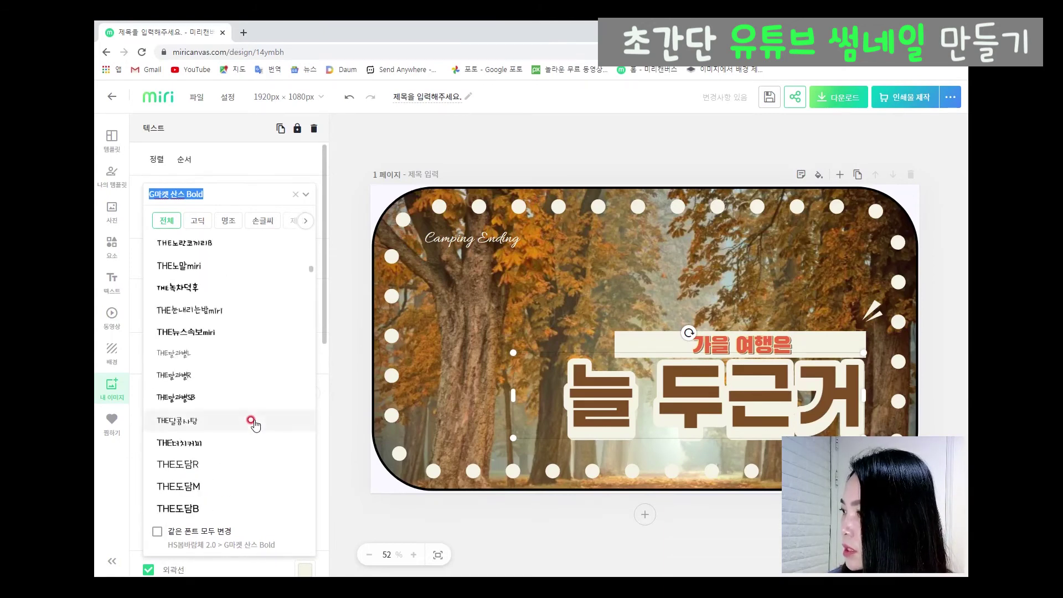
click(189, 365)
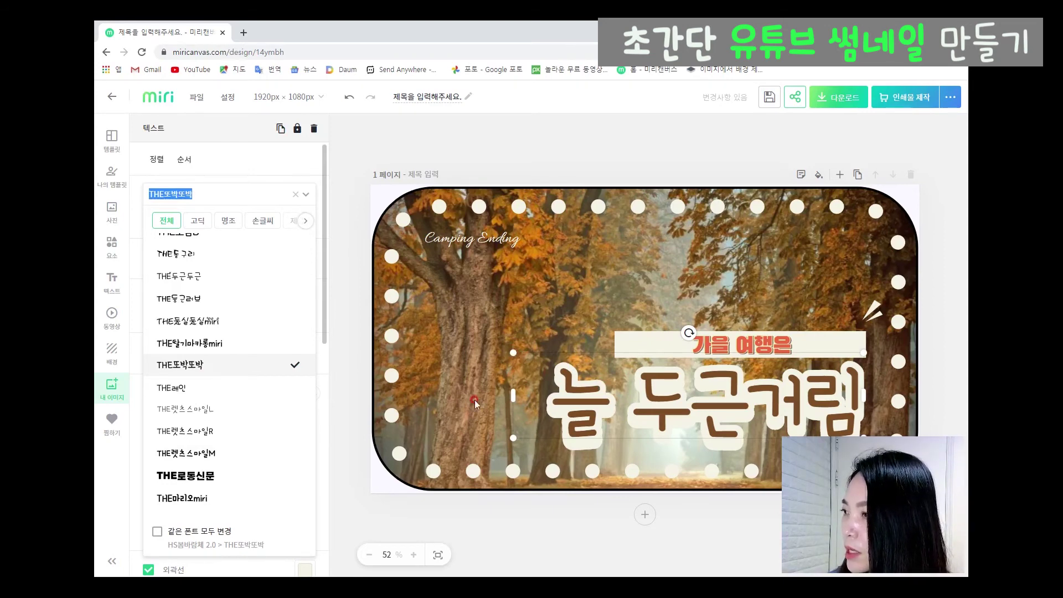
click(484, 388)
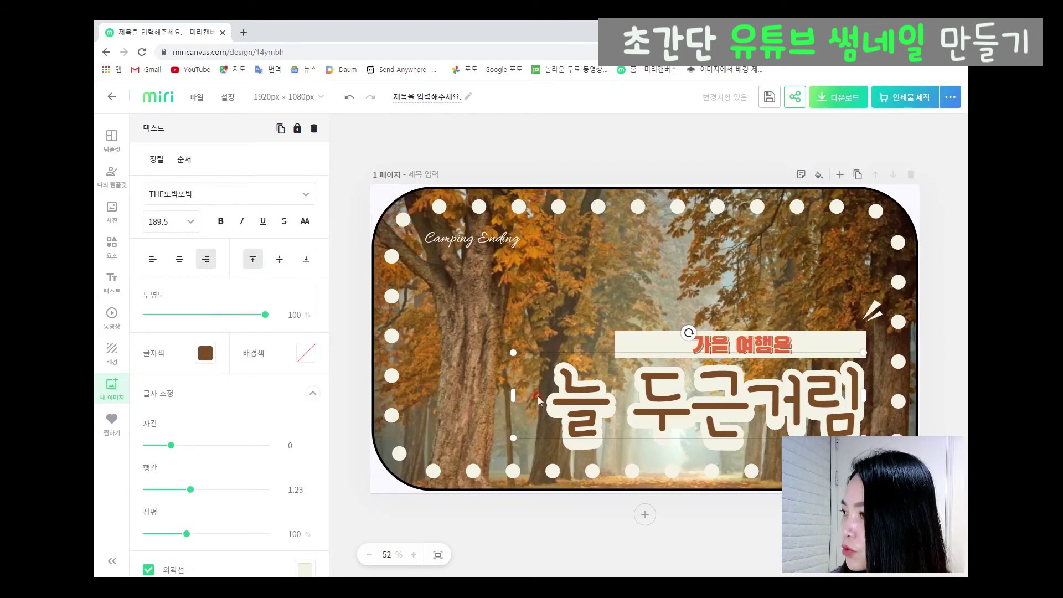
Change the 늘 두근거림 title's text colour (글자색) to yellow #FFCD4A.
click(203, 353)
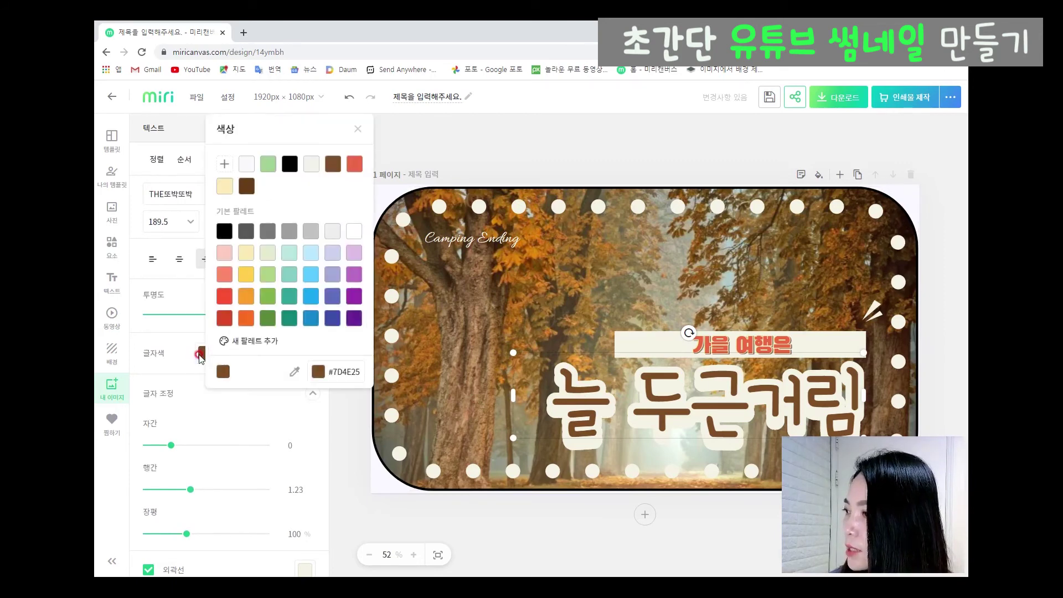
click(245, 275)
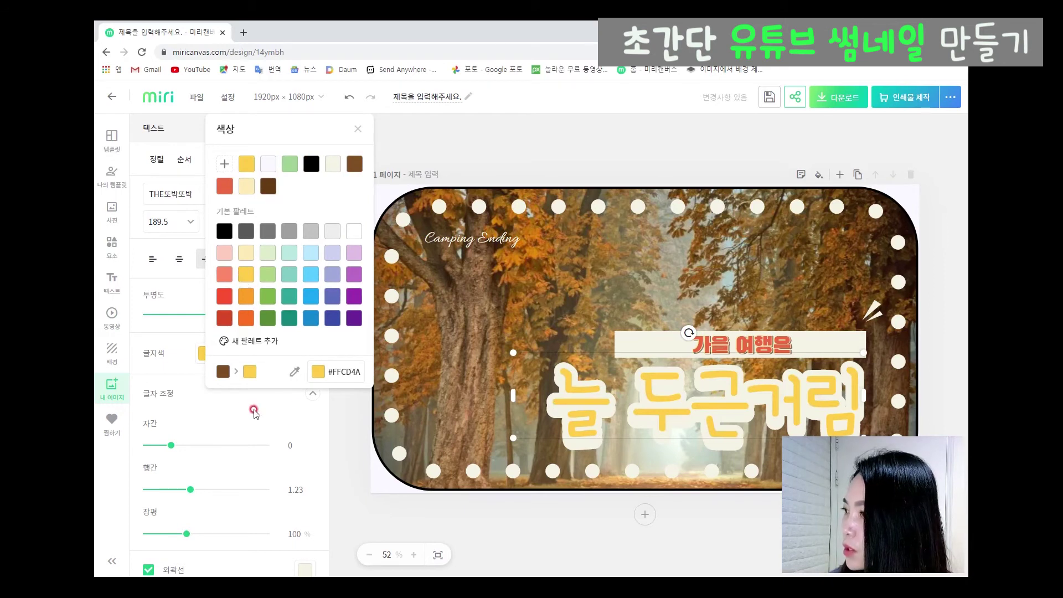
click(239, 402)
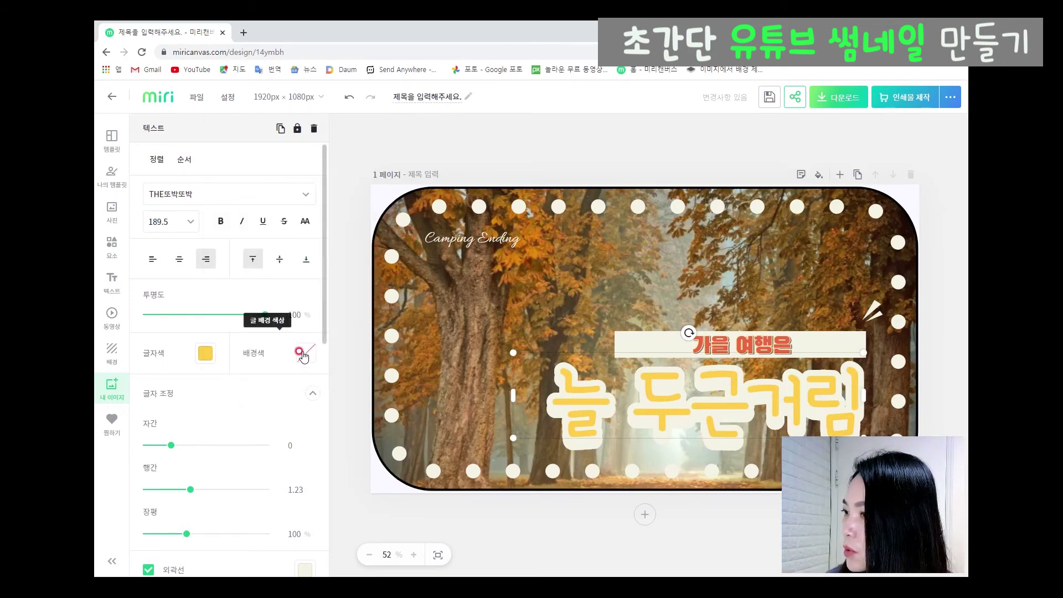
Set the 늘 두근거림 title's outline (외곽선) to orange #FD6F22 with a thickness of 42.
scroll(231, 457, down, 1)
scroll(231, 457, down, 4)
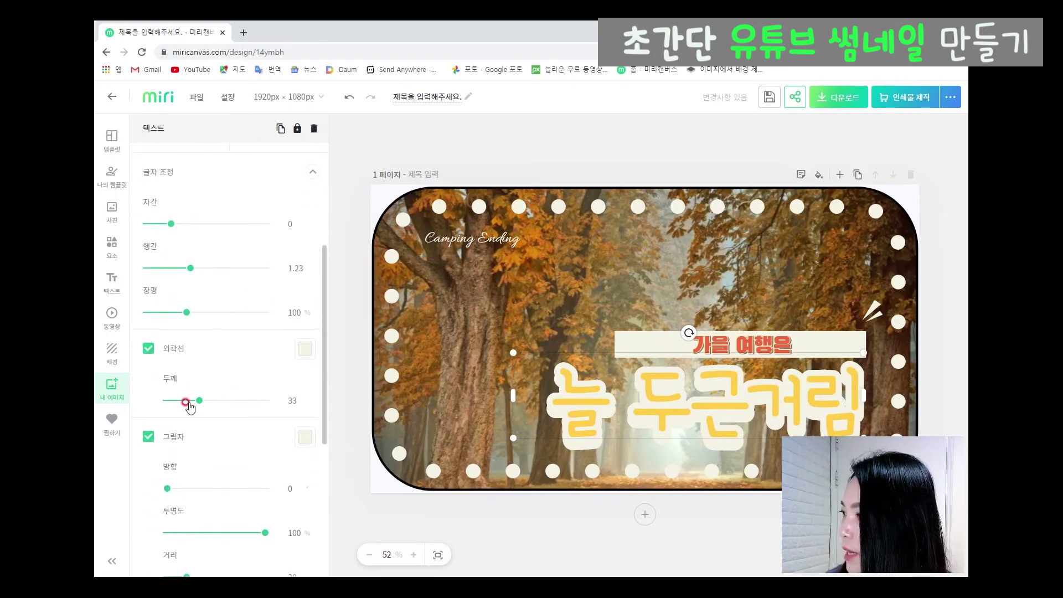
click(302, 352)
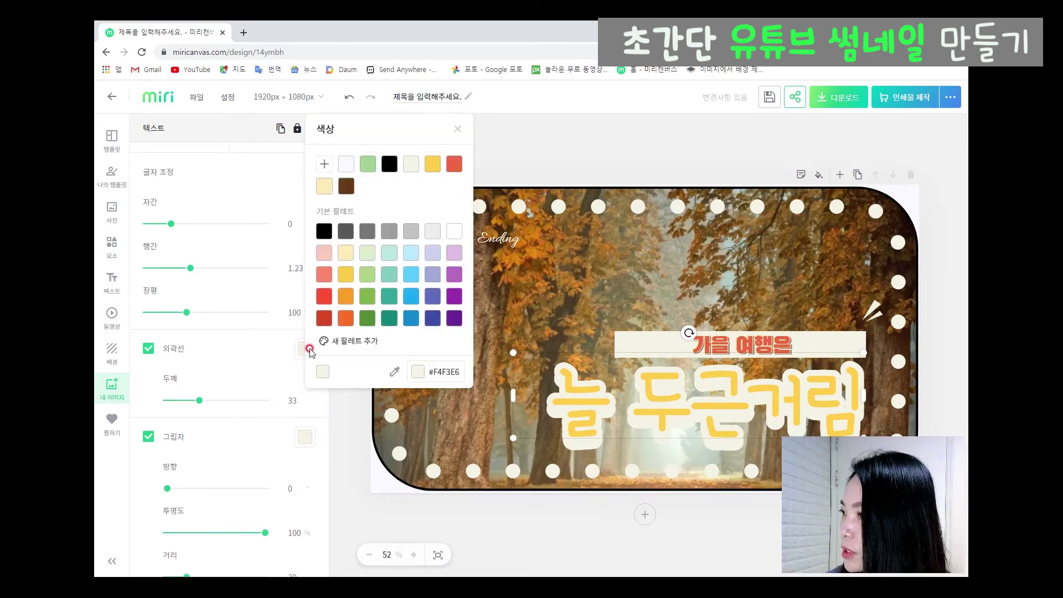
click(344, 318)
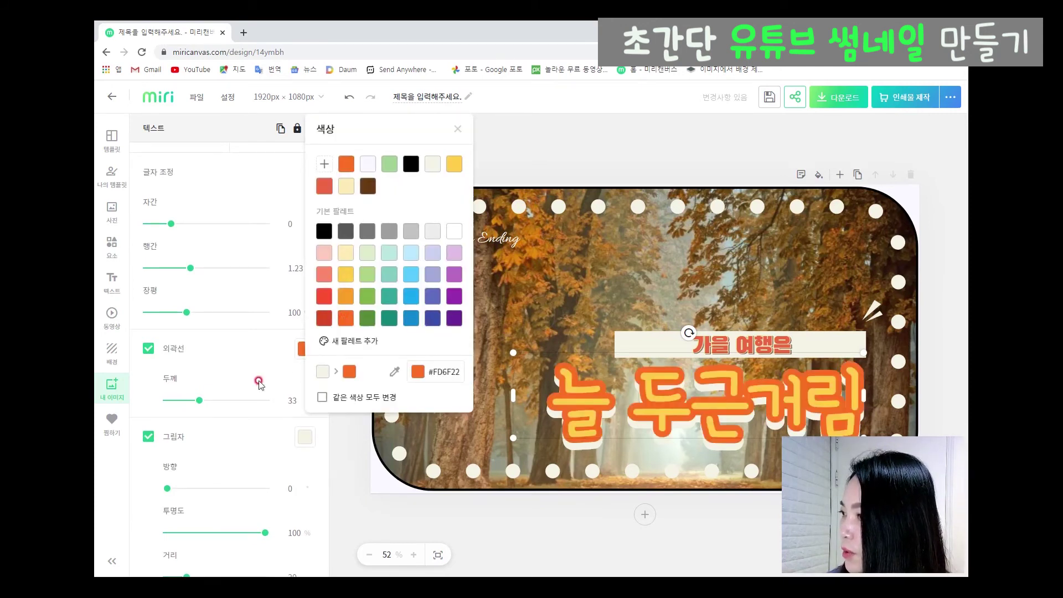
click(197, 399)
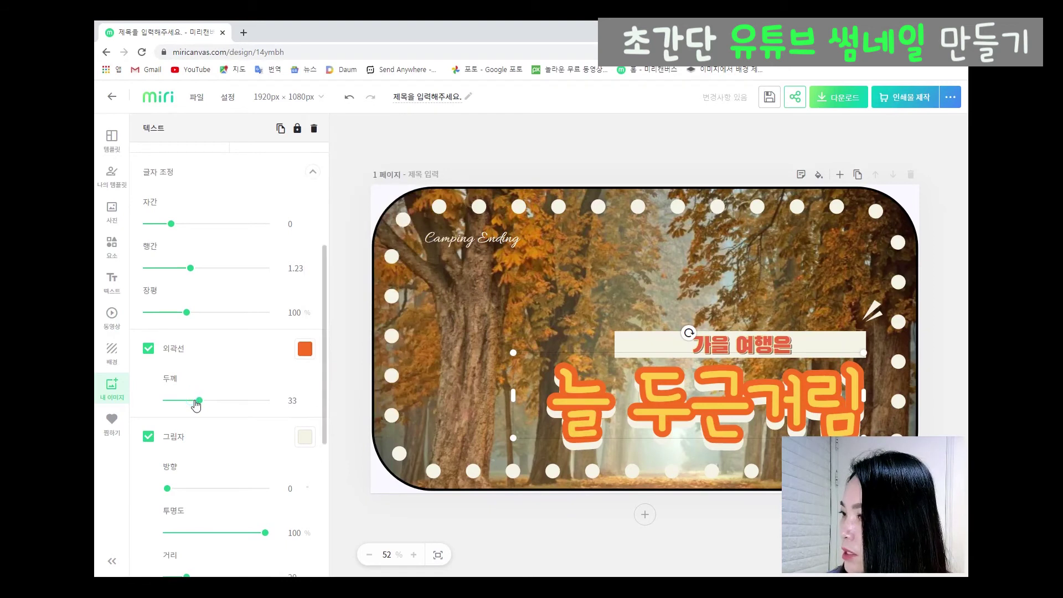
mouse_move(198, 403)
mouse_down()
mouse_move(216, 401)
mouse_move(187, 406)
mouse_move(217, 401)
mouse_move(208, 402)
mouse_up()
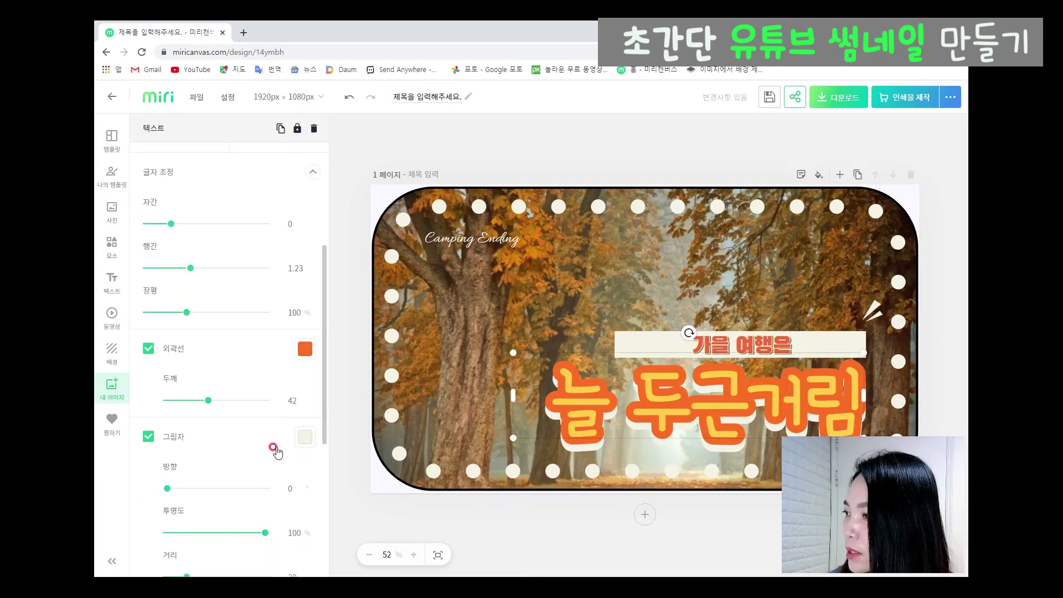
Set the direction of the 늘 두근거림 title's shadow (그림자) to 319° and deselect the title.
scroll(292, 441, down, 4)
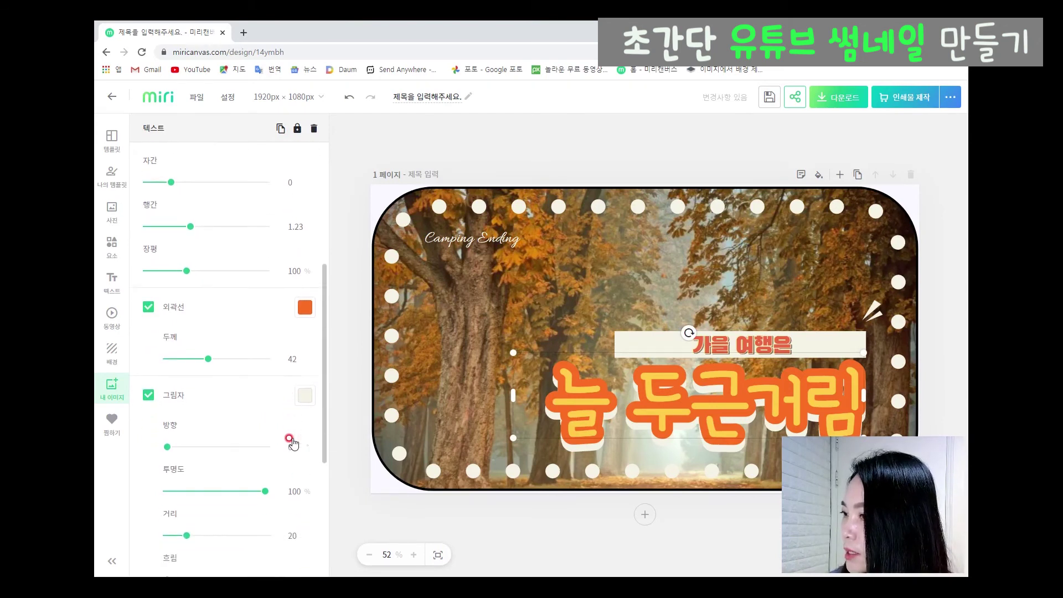
drag(167, 379, 256, 393)
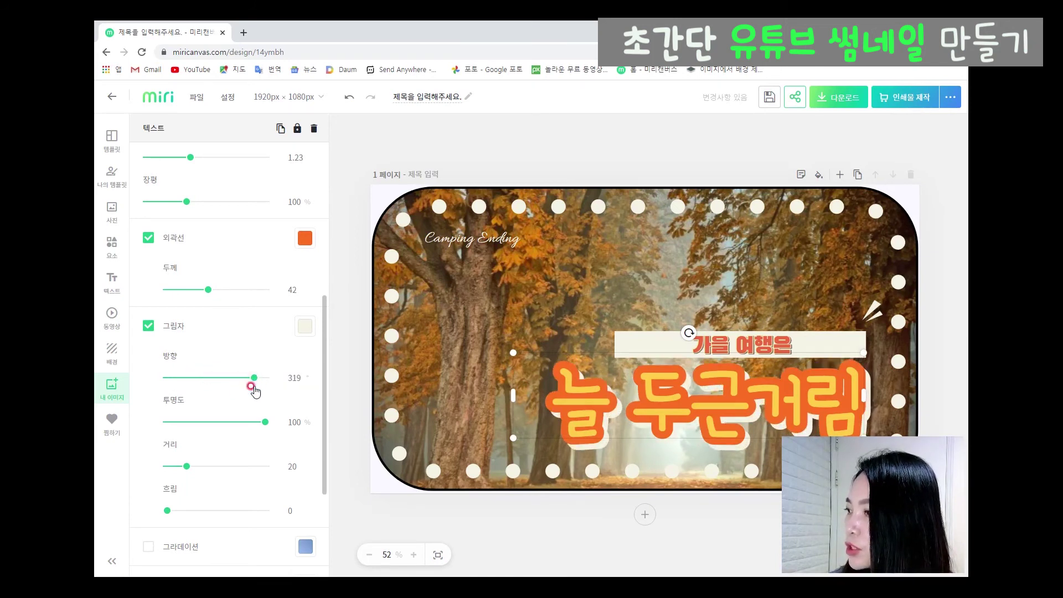
click(351, 389)
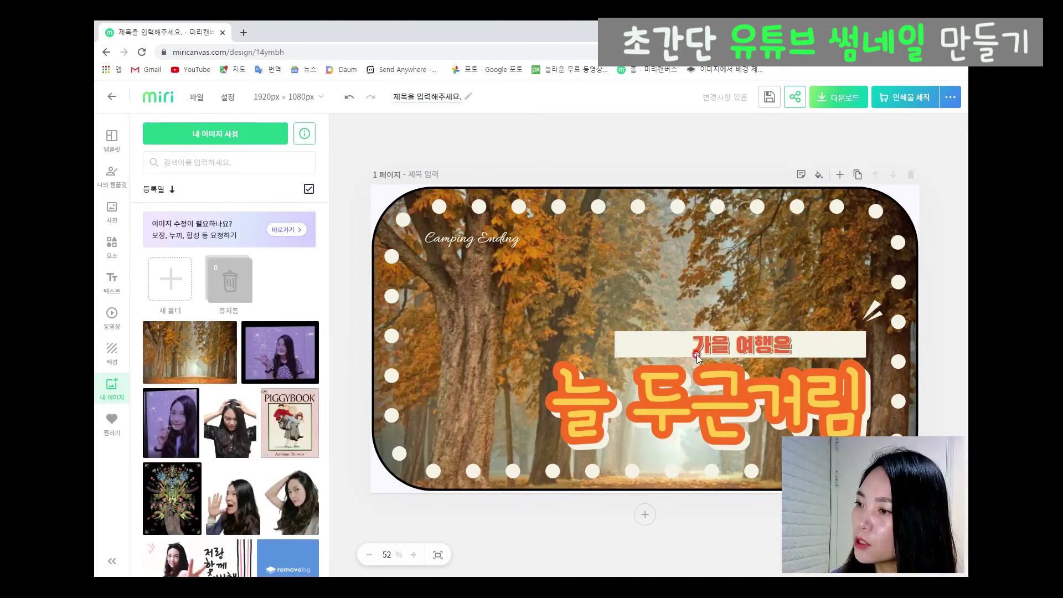
Delete the Camping Ending script text near the upper-left corner of the thumbnail design.
click(481, 242)
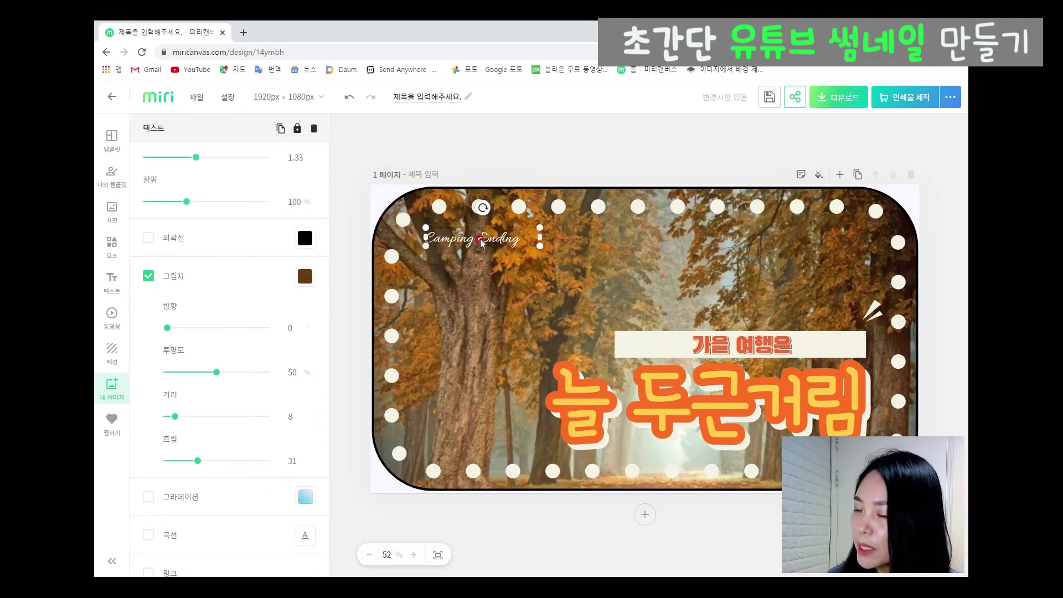
key(Delete)
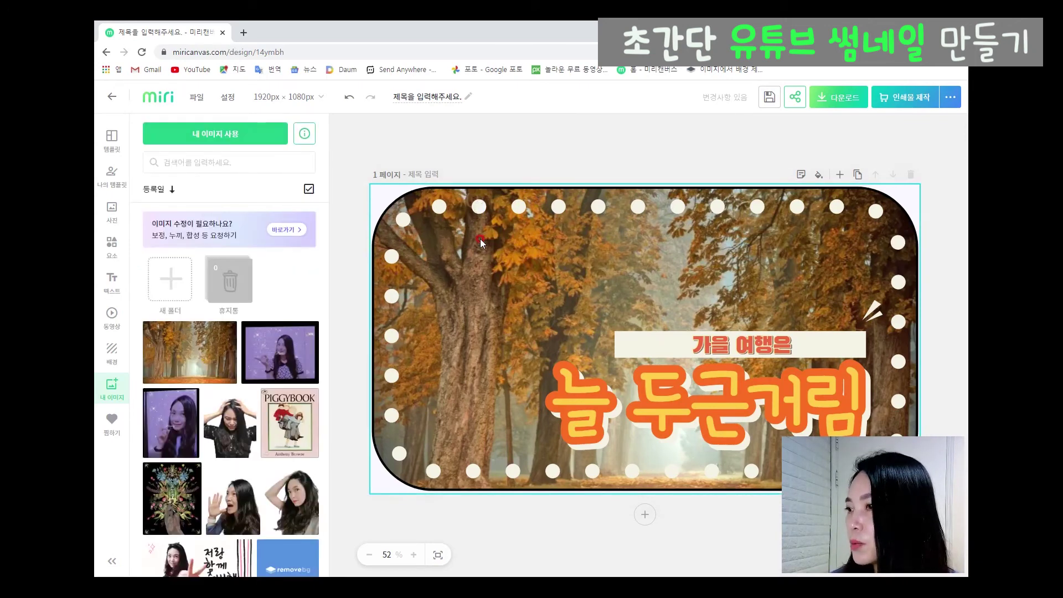
Narrow the 가을 여행은 text box slightly and shift it, its background bar and the 늘 두근거림 title together slightly downward.
click(742, 344)
drag(868, 346, 856, 345)
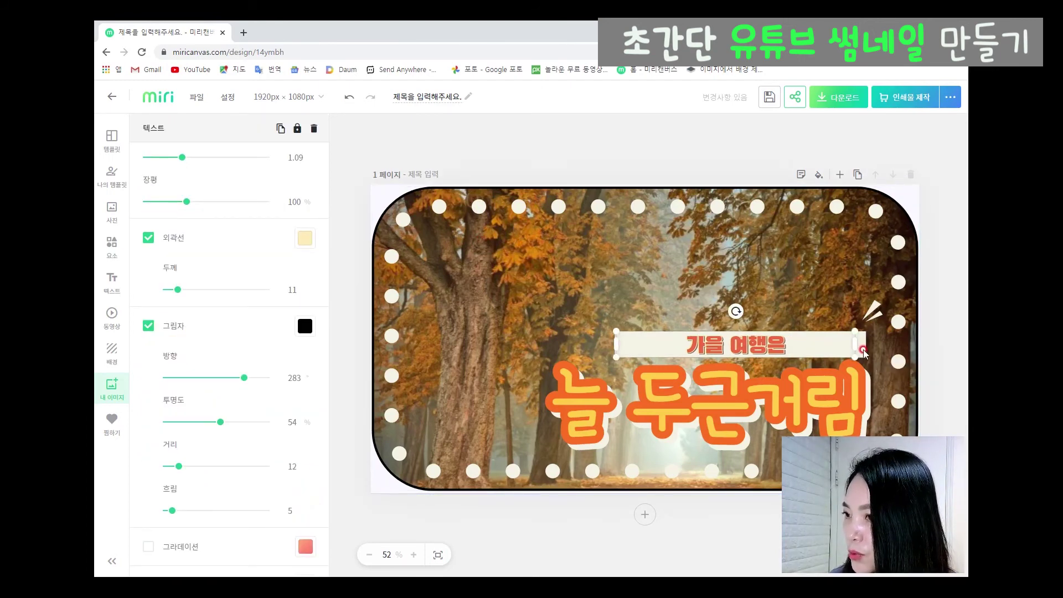
shift+click(864, 350)
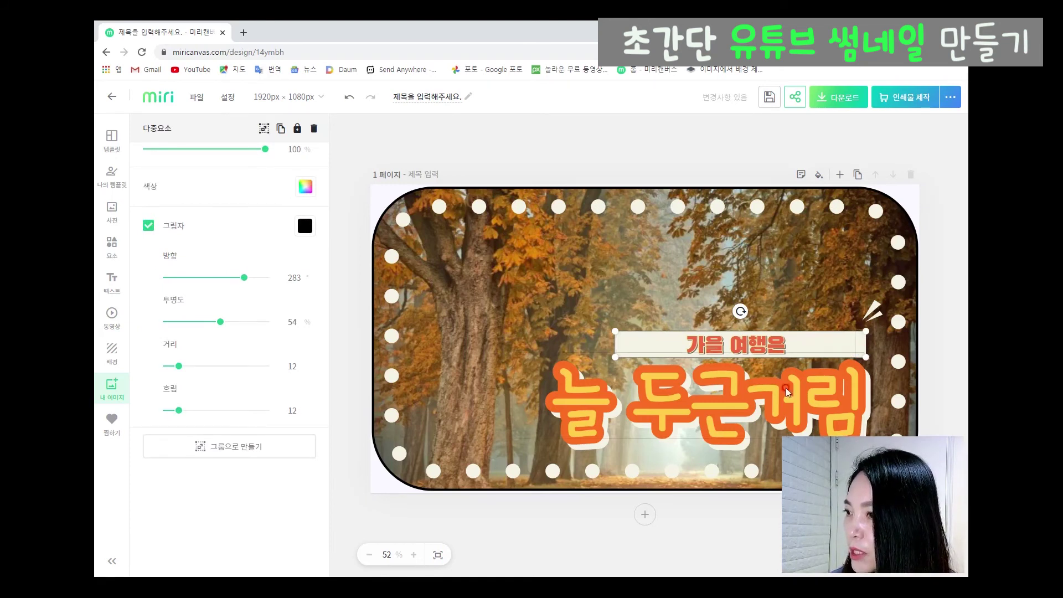
shift+click(749, 393)
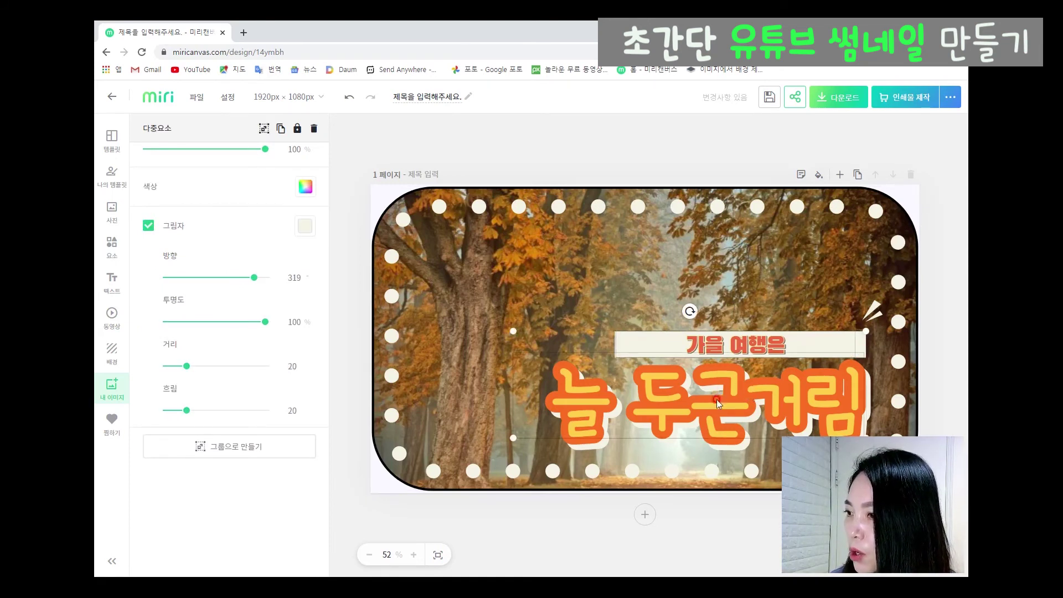
mouse_move(716, 404)
mouse_down()
mouse_move(706, 372)
mouse_move(613, 357)
mouse_move(612, 426)
mouse_move(613, 334)
mouse_move(566, 417)
mouse_move(714, 391)
mouse_move(703, 398)
mouse_up()
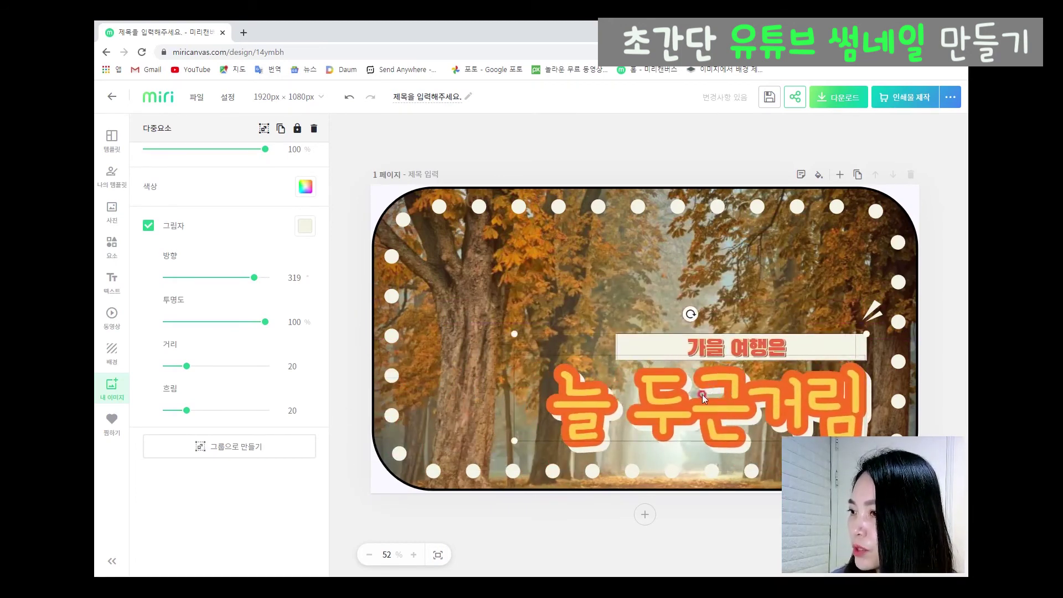
click(623, 154)
click(760, 283)
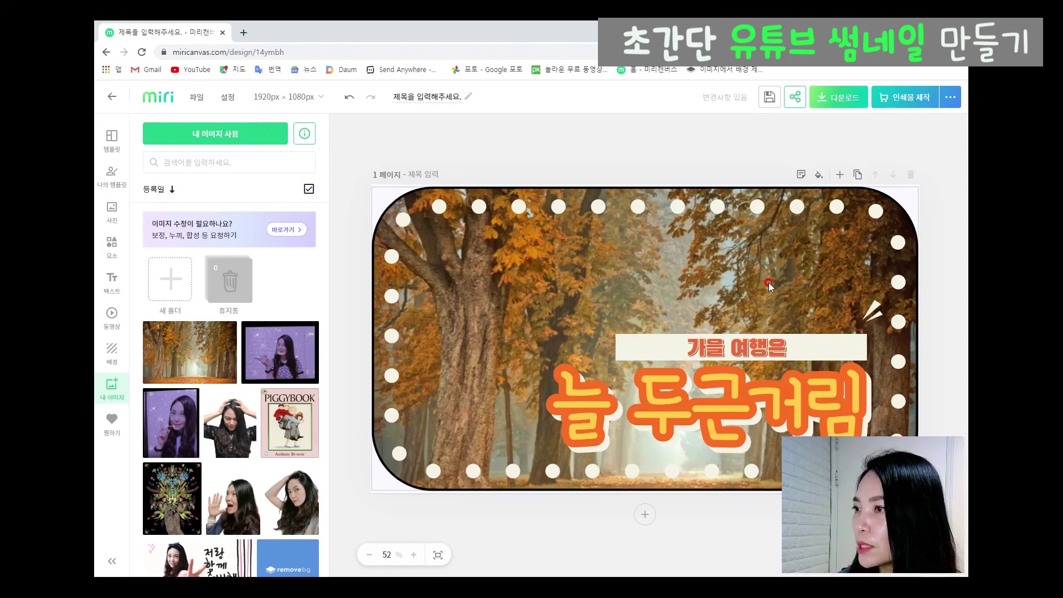
Rename the design as 유튜브 썸네일.
click(447, 97)
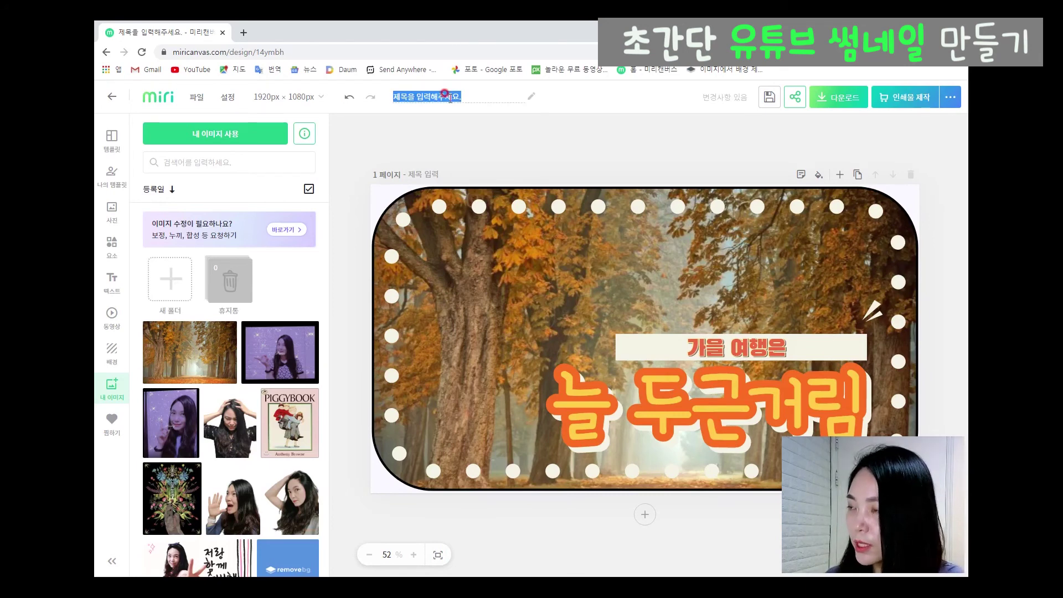
text(유튜브 썸네일)
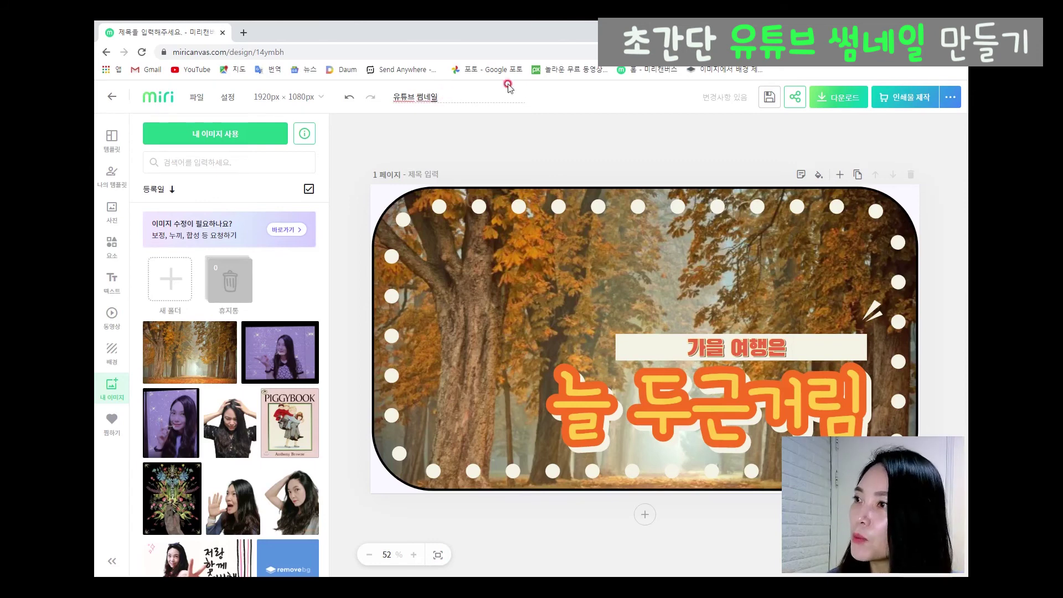
click(630, 119)
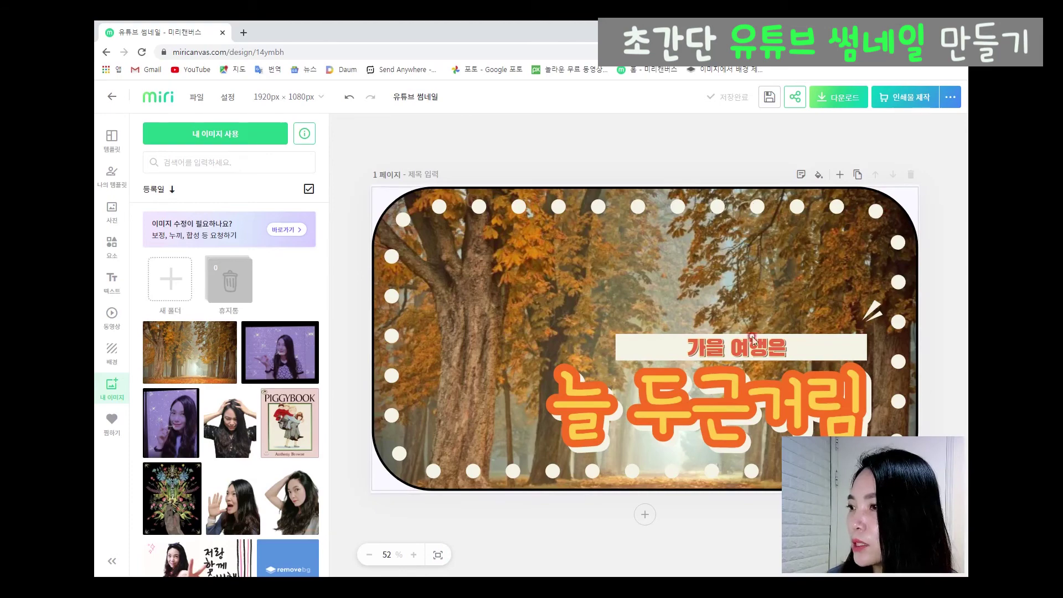
Duplicate the finished thumbnail page as a second page and check both pages.
click(857, 176)
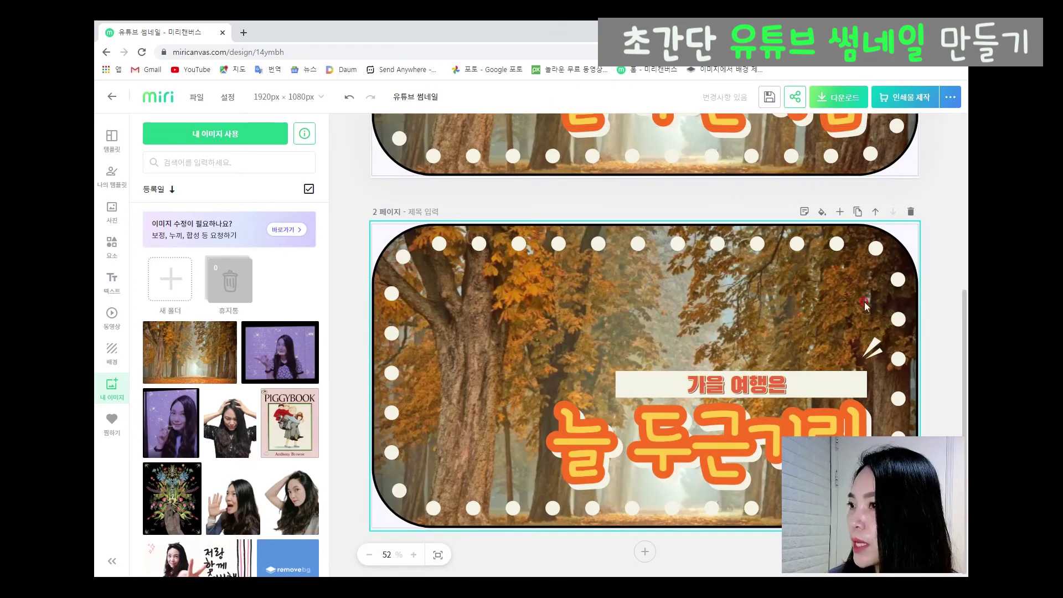
scroll(821, 334, up, 5)
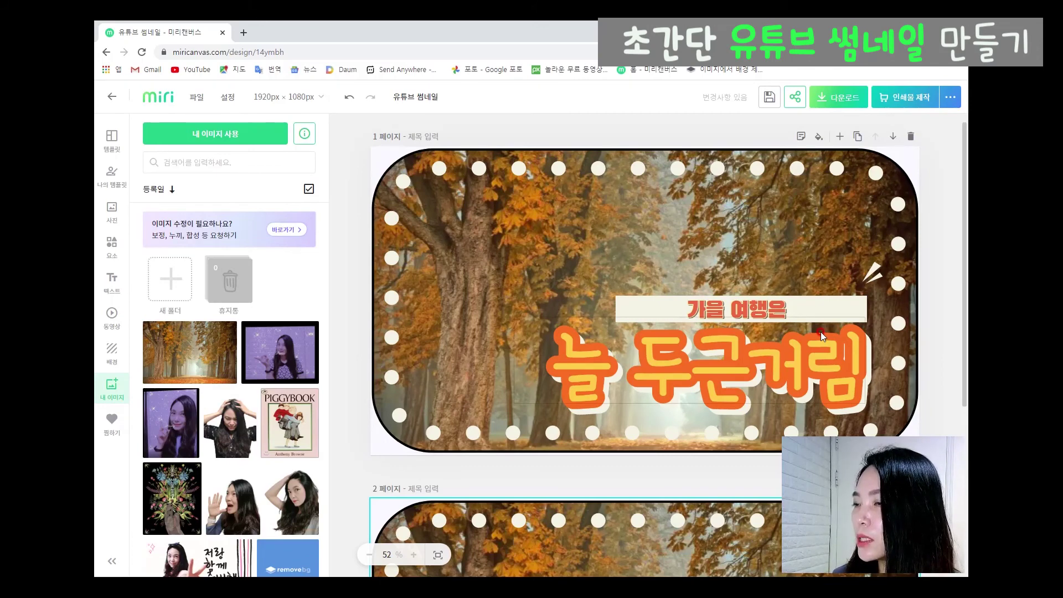
scroll(821, 331, down, 1)
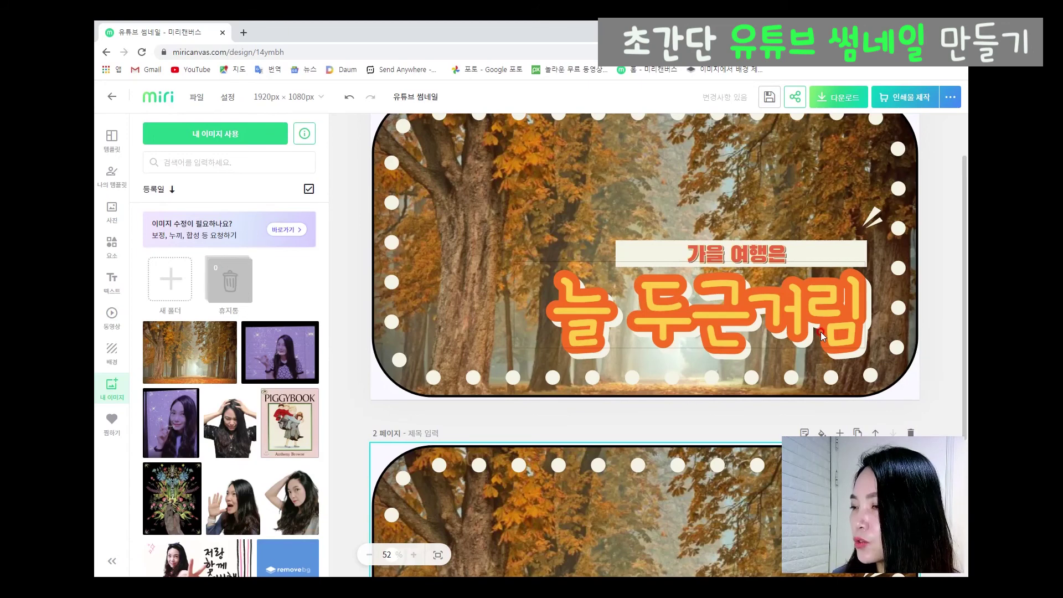
scroll(821, 331, up, 1)
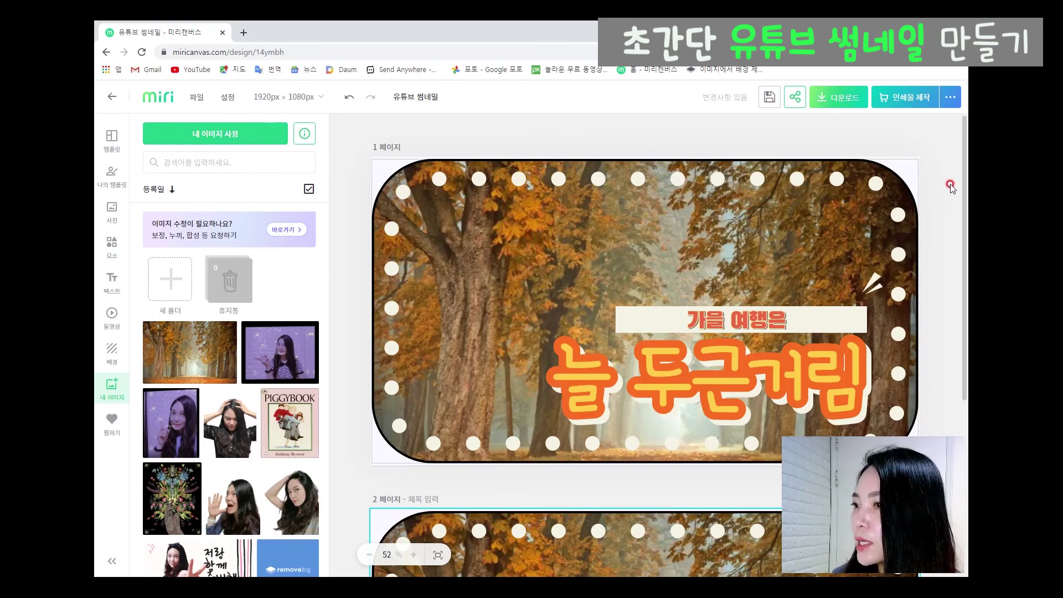
Set up a web (웹용) download in PNG format with only page 1 selected.
click(844, 98)
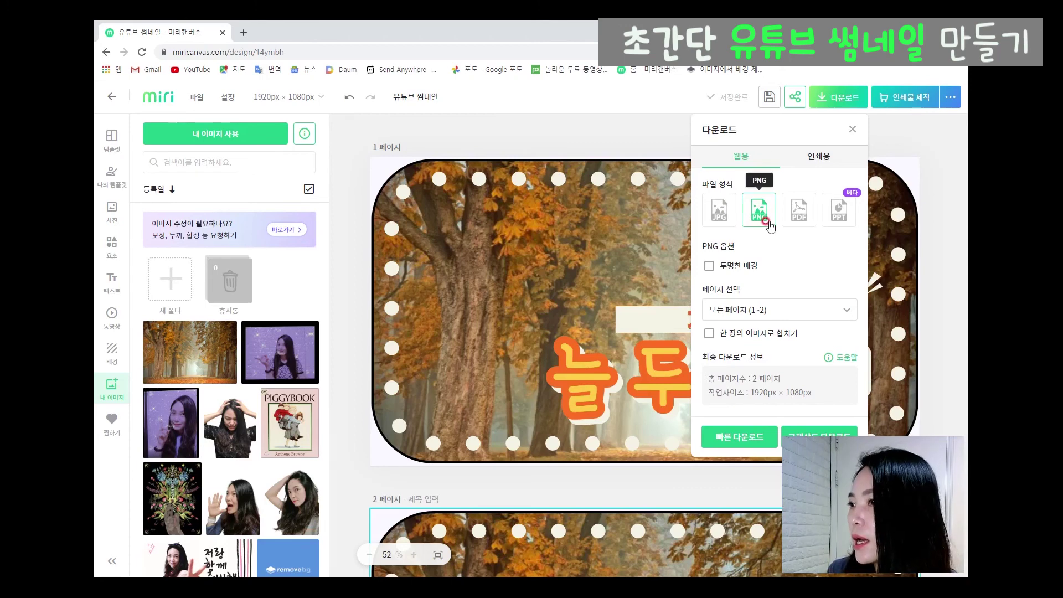
click(839, 309)
click(749, 404)
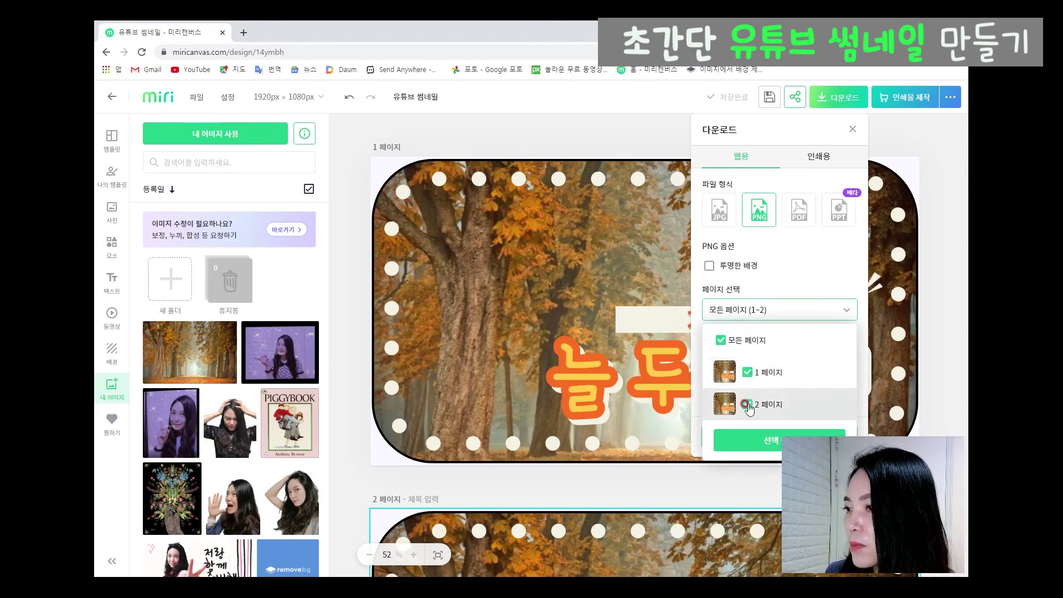
click(752, 439)
Download the selected page in high resolution (고해상도 다운로드) and close the completion message.
click(751, 423)
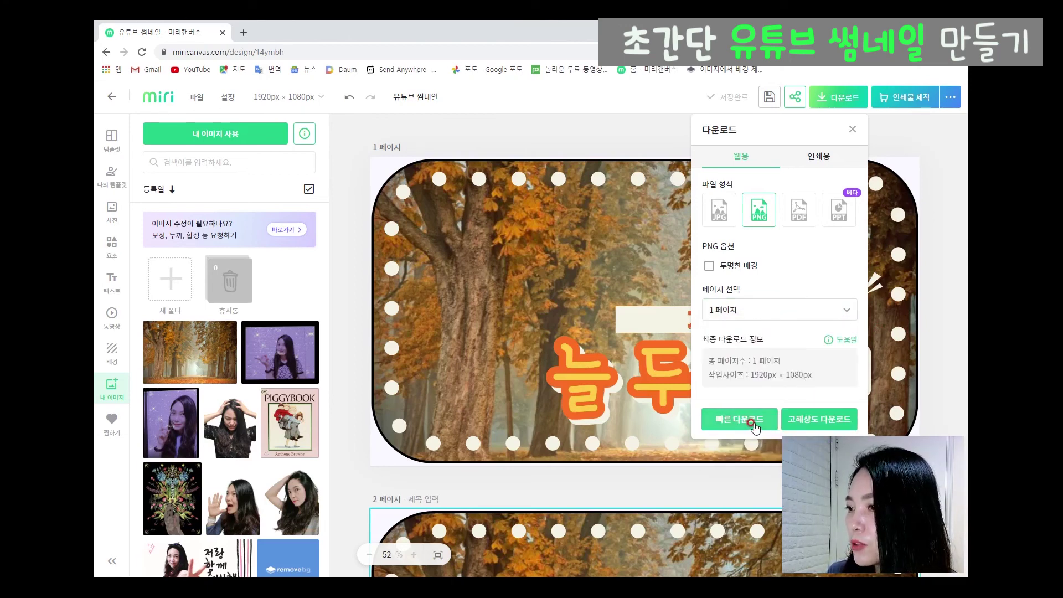
click(837, 422)
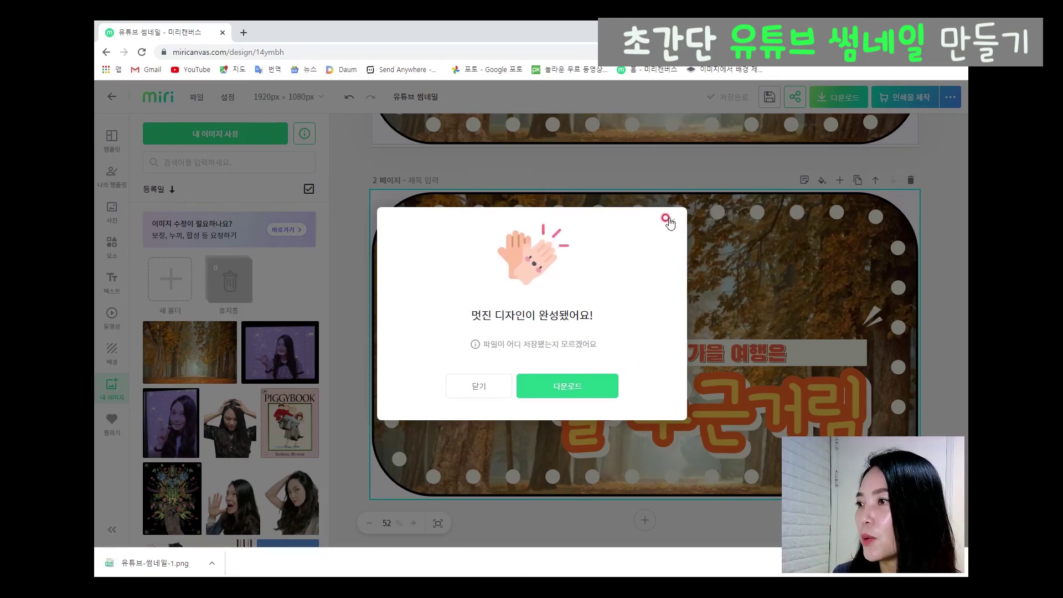
click(673, 222)
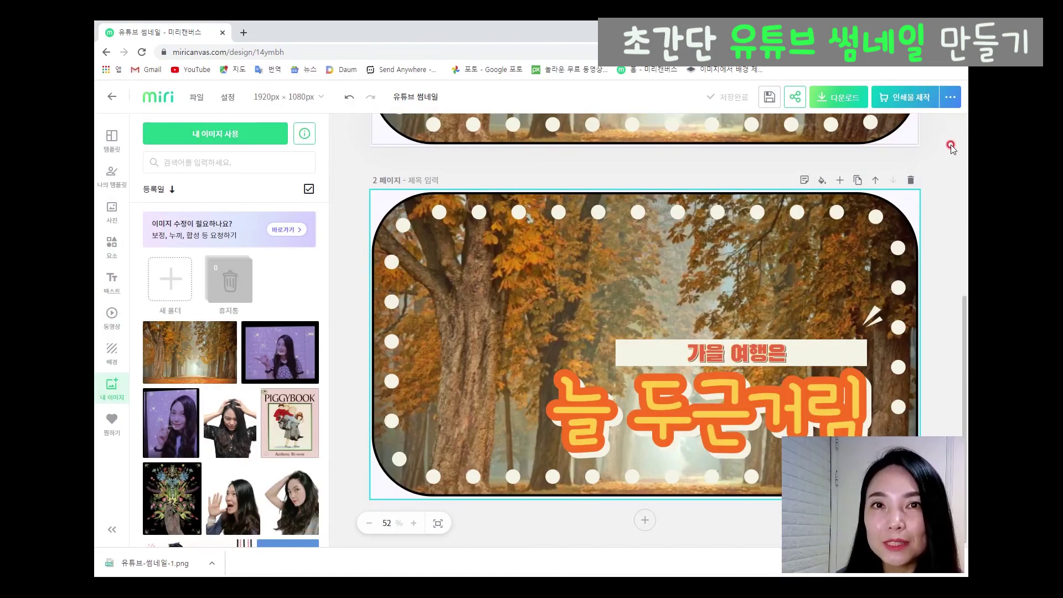